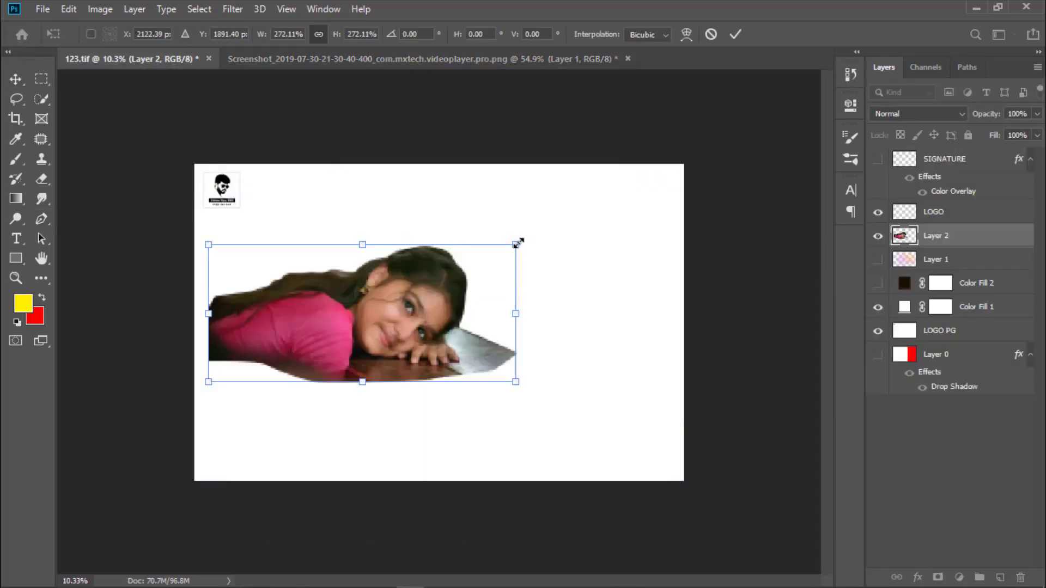
Enlarge the girl photo with Free Transform and reposition it on the poster.
{"action": "left_click_drag", "start_coordinate": [518, 244], "coordinate": [661, 376]}
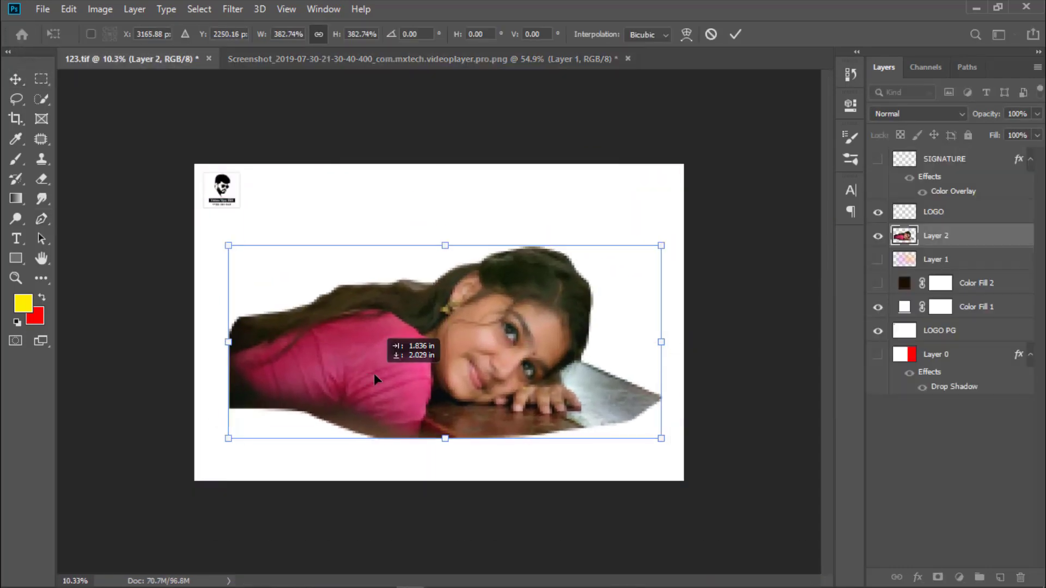
{"action": "key", "text": "Return"}
{"action": "left_click_drag", "start_coordinate": [382, 392], "coordinate": [473, 381]}
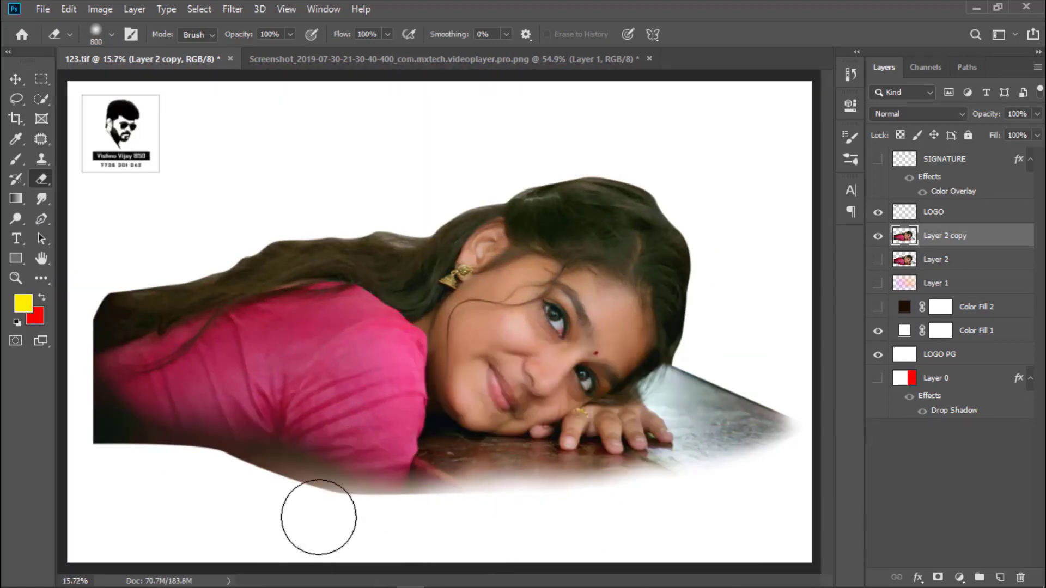
Set a large 1102 px soft Eraser brush to fade the photo's lower edges.
{"action": "right_click", "coordinate": [140, 466]}
{"action": "left_click_drag", "start_coordinate": [263, 380], "coordinate": [268, 379]}
{"action": "key", "text": "Return"}
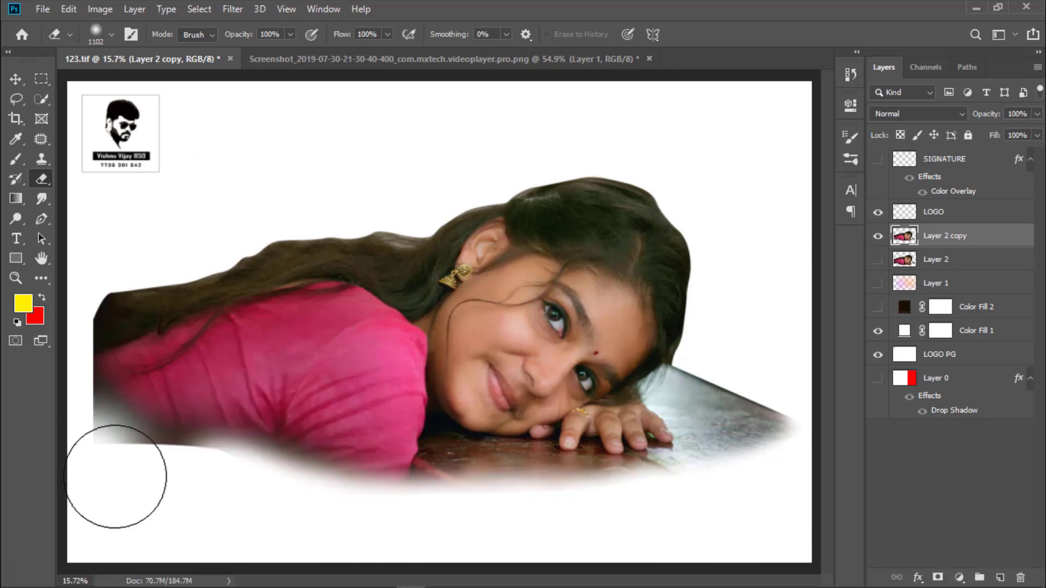
{"action": "scroll", "coordinate": [117, 373], "scroll_direction": "up", "scroll_amount": 2}
Fit the poster in the window and scale the duplicated photo up to about 104%.
{"action": "key", "text": "ctrl+0"}
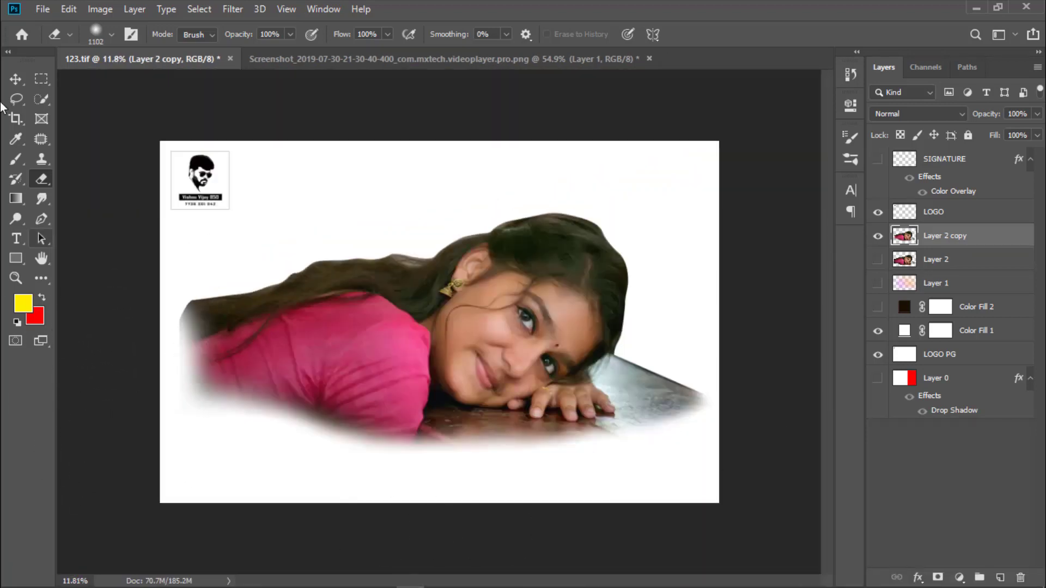
{"action": "key", "text": "v"}
{"action": "key", "text": "ctrl+t"}
{"action": "left_click_drag", "start_coordinate": [185, 444], "coordinate": [175, 451]}
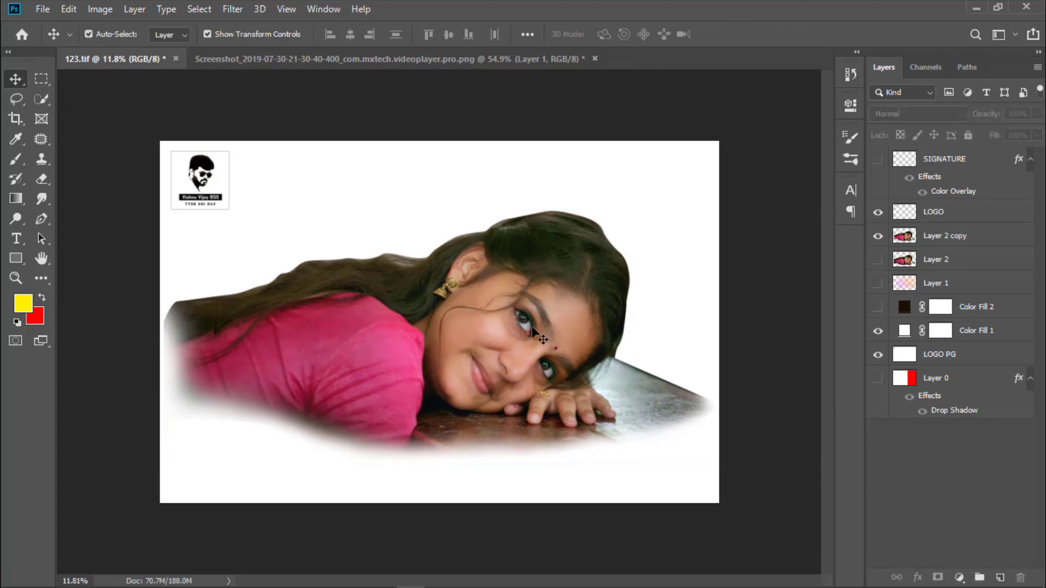
Apply a Levels adjustment with the black input set to 19.
{"action": "left_click", "coordinate": [99, 9]}
{"action": "left_click", "coordinate": [301, 49]}
{"action": "left_click", "coordinate": [772, 149]}
{"action": "left_click", "coordinate": [100, 9]}
{"action": "left_click", "coordinate": [274, 63]}
{"action": "left_click_drag", "start_coordinate": [735, 284], "coordinate": [750, 283]}
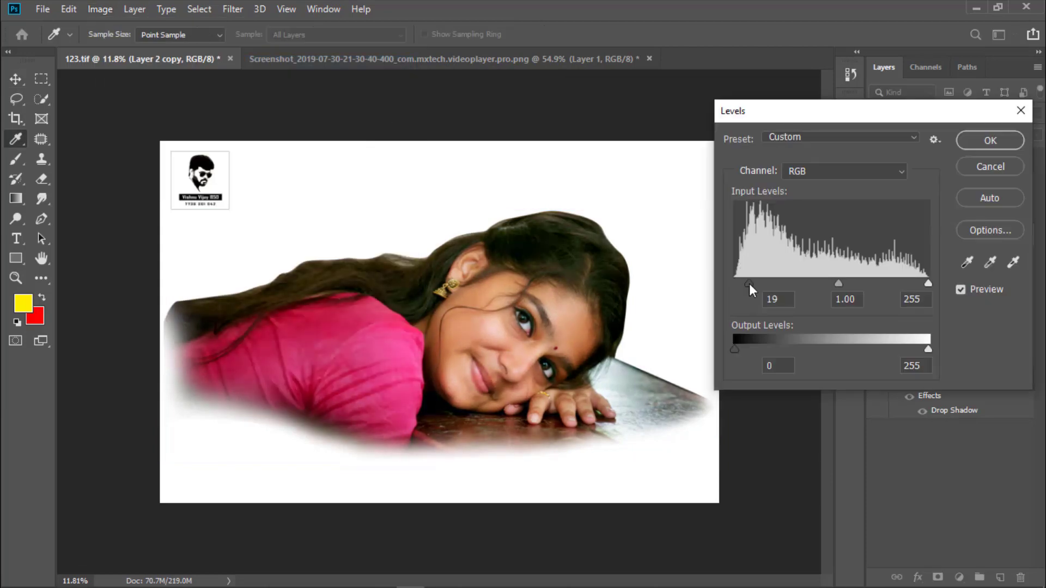
{"action": "key", "text": "Return"}
Apply Hue/Saturation with saturation +55 and a slightly negative hue.
{"action": "left_click", "coordinate": [100, 9]}
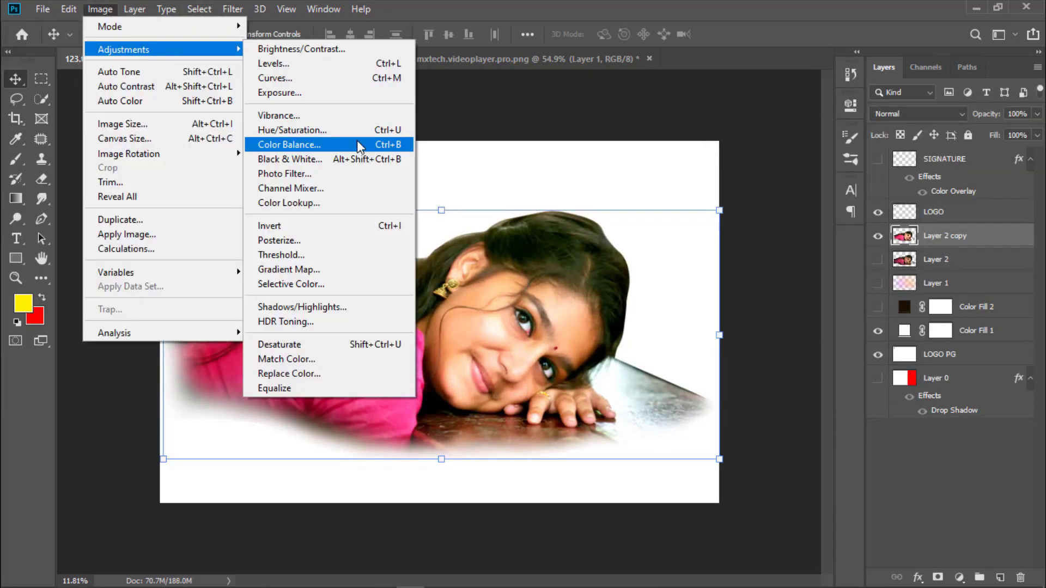
{"action": "left_click", "coordinate": [327, 127]}
{"action": "left_click_drag", "start_coordinate": [821, 245], "coordinate": [834, 246]}
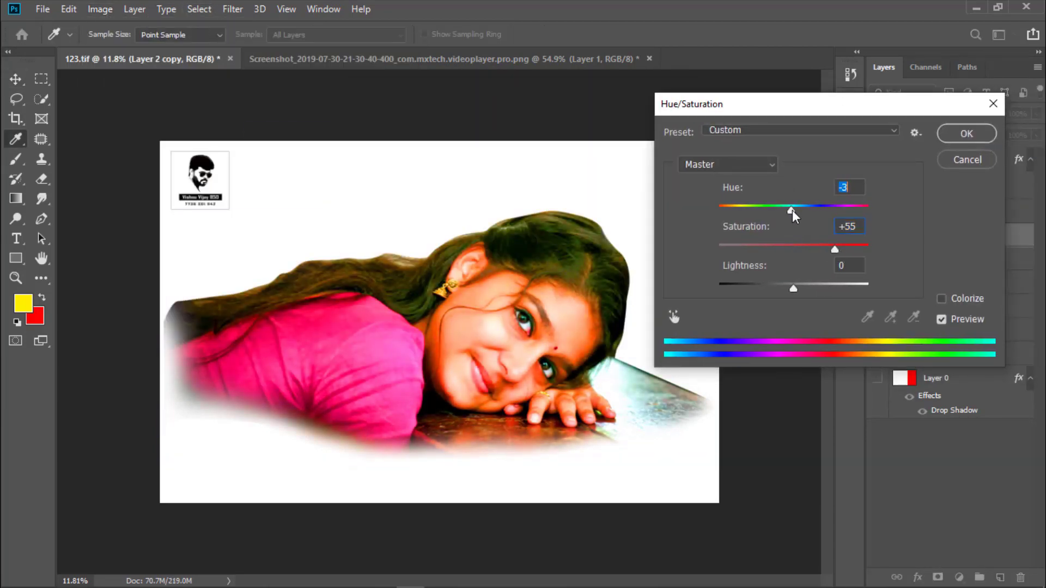
{"action": "left_click_drag", "start_coordinate": [792, 211], "coordinate": [789, 210]}
{"action": "left_click", "coordinate": [953, 136]}
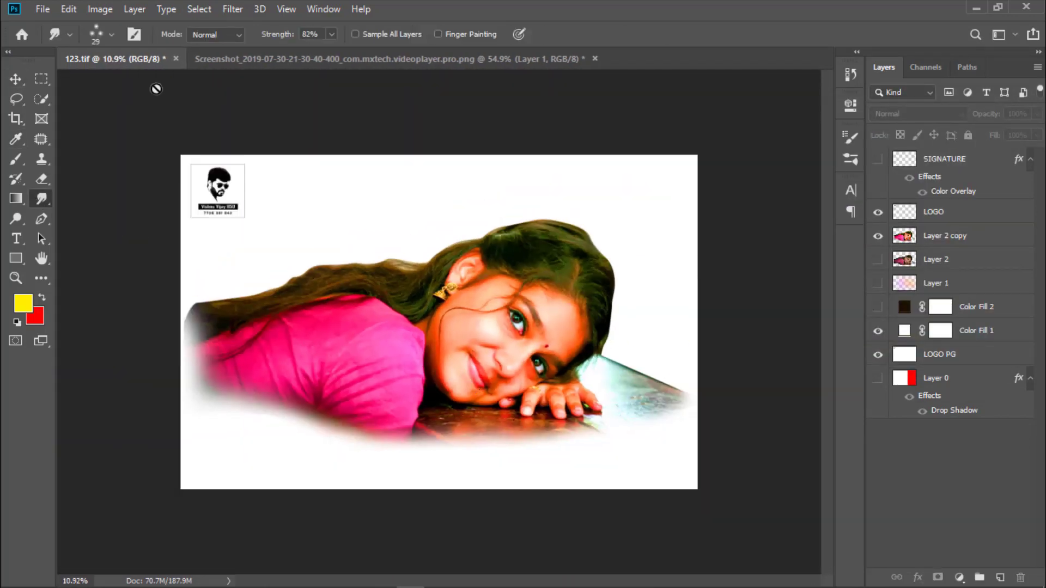
Duplicate the colour-adjusted photo layer with the Smudge tool selected.
{"action": "left_click", "coordinate": [111, 35]}
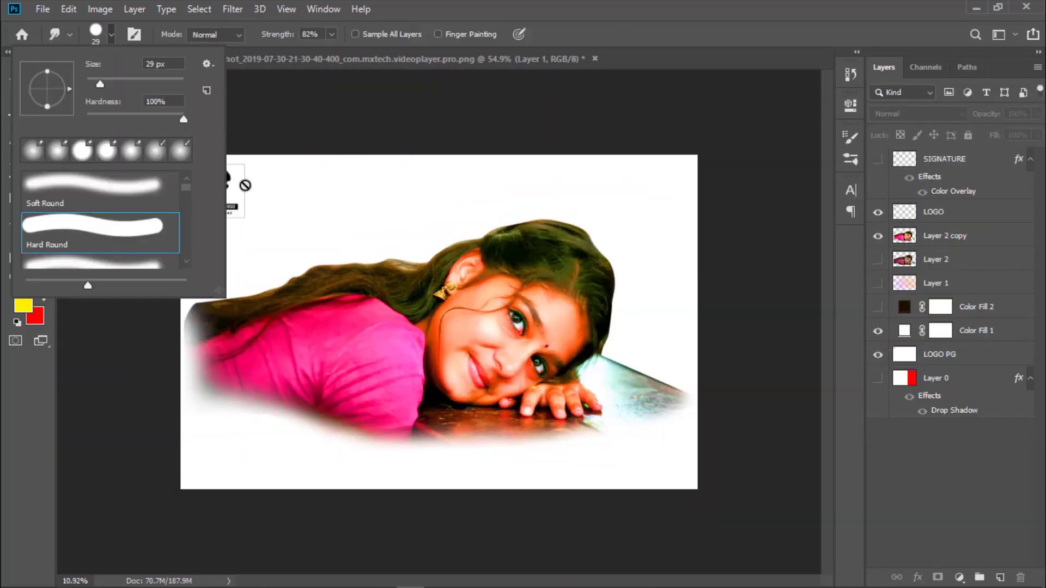
{"action": "key", "text": "Escape"}
{"action": "key", "text": "ctrl+j"}
Smudge the skin around the nose and under the eye into soft strokes.
{"action": "scroll", "coordinate": [569, 459], "scroll_direction": "up", "scroll_amount": 3}
{"action": "scroll", "coordinate": [568, 459], "scroll_direction": "up", "scroll_amount": 5}
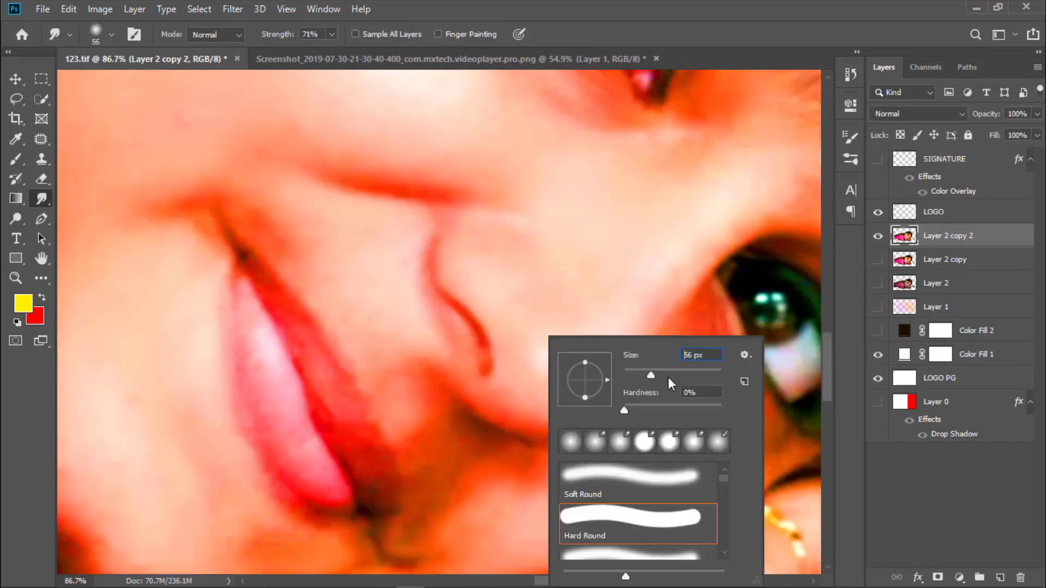
{"action": "scroll", "coordinate": [590, 455], "scroll_direction": "up", "scroll_amount": 3}
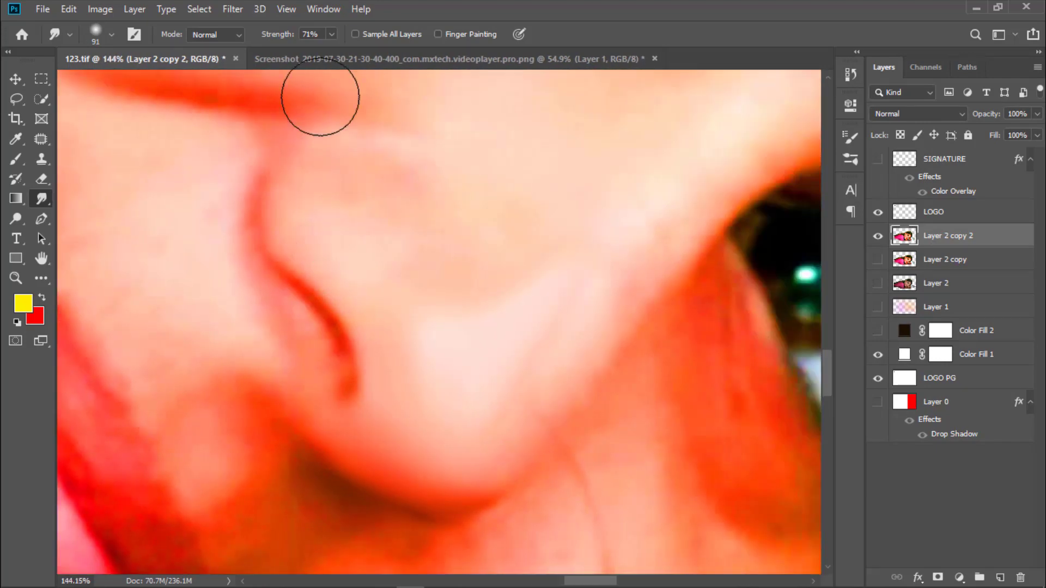
{"action": "scroll", "coordinate": [425, 209], "scroll_direction": "up", "scroll_amount": 2}
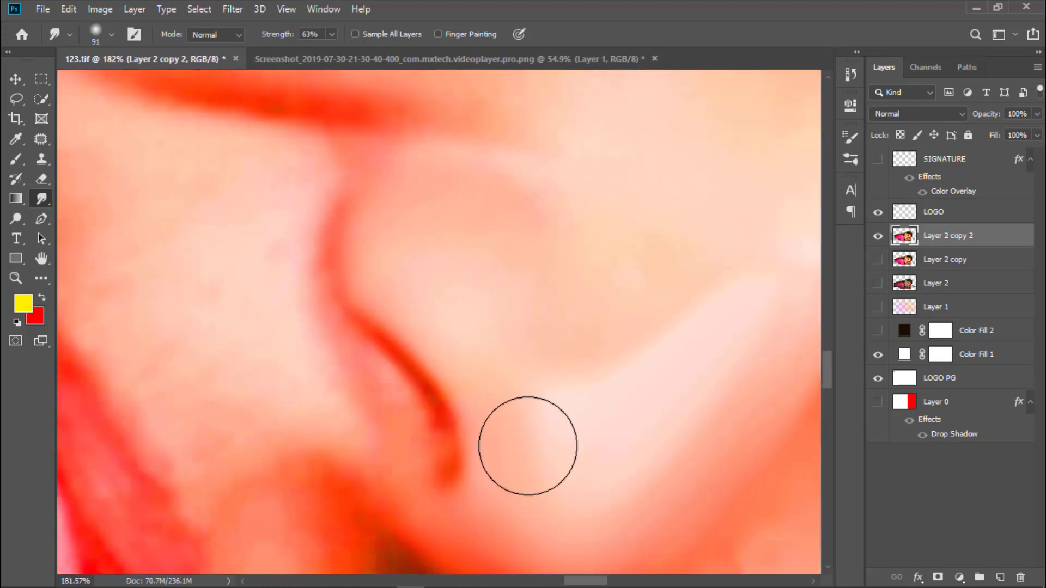
{"action": "scroll", "coordinate": [593, 322], "scroll_direction": "down", "scroll_amount": 3}
{"action": "scroll", "coordinate": [532, 378], "scroll_direction": "up", "scroll_amount": 3}
{"action": "scroll", "coordinate": [562, 329], "scroll_direction": "down", "scroll_amount": 3}
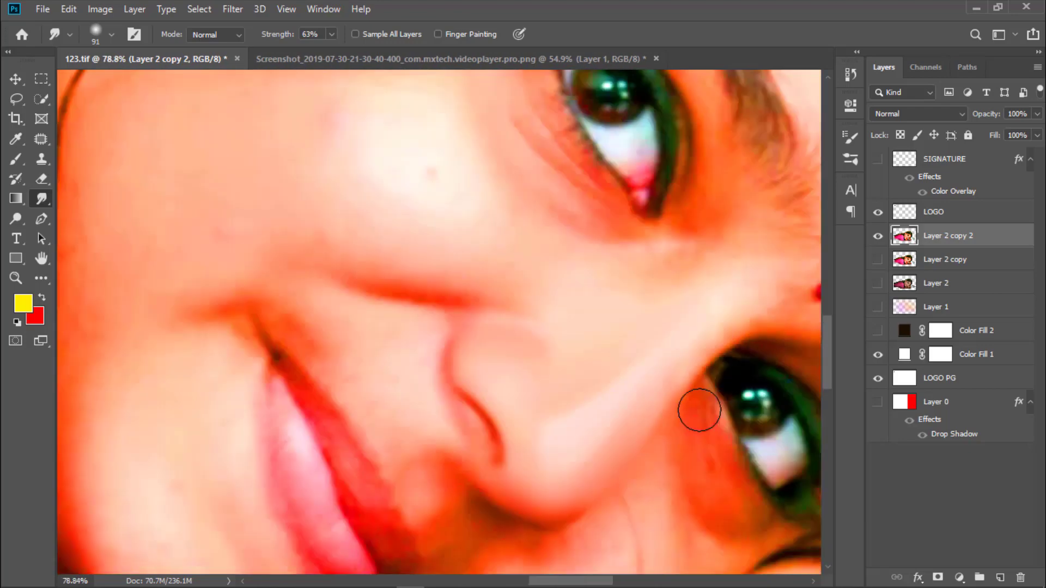
{"action": "scroll", "coordinate": [579, 440], "scroll_direction": "up", "scroll_amount": 2}
{"action": "scroll", "coordinate": [411, 322], "scroll_direction": "up", "scroll_amount": 2}
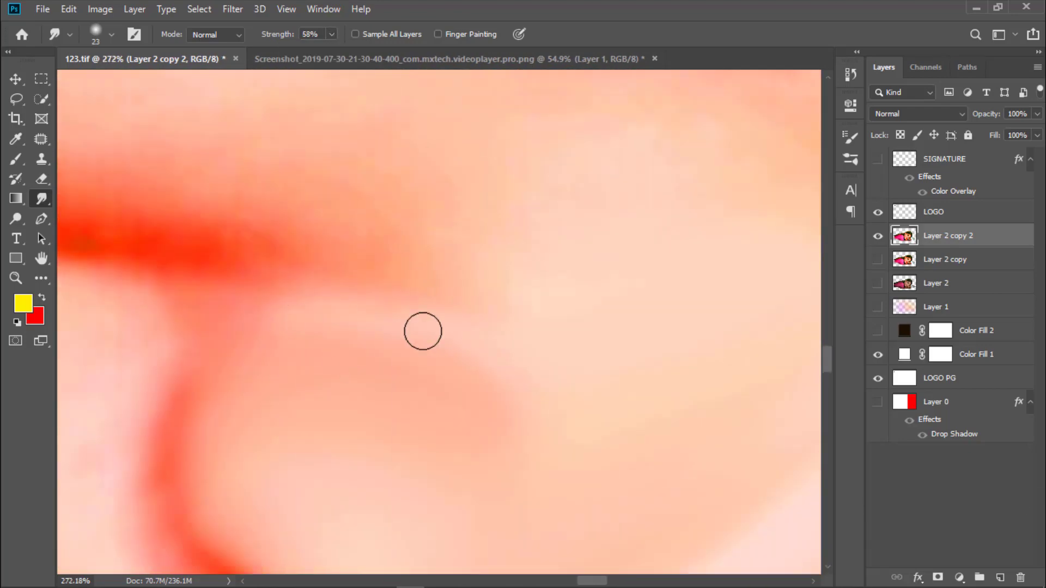
{"action": "scroll", "coordinate": [523, 273], "scroll_direction": "up", "scroll_amount": 1}
{"action": "scroll", "coordinate": [513, 265], "scroll_direction": "down", "scroll_amount": 2}
{"action": "scroll", "coordinate": [579, 384], "scroll_direction": "up", "scroll_amount": 2}
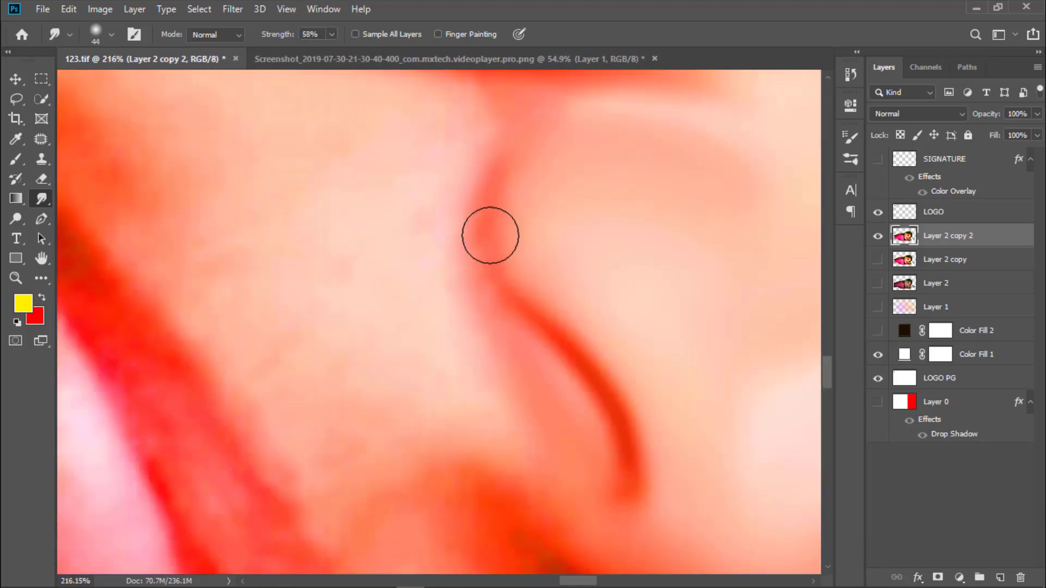
{"action": "scroll", "coordinate": [488, 234], "scroll_direction": "down", "scroll_amount": 3}
{"action": "scroll", "coordinate": [583, 320], "scroll_direction": "up", "scroll_amount": 3}
{"action": "scroll", "coordinate": [480, 289], "scroll_direction": "up", "scroll_amount": 1}
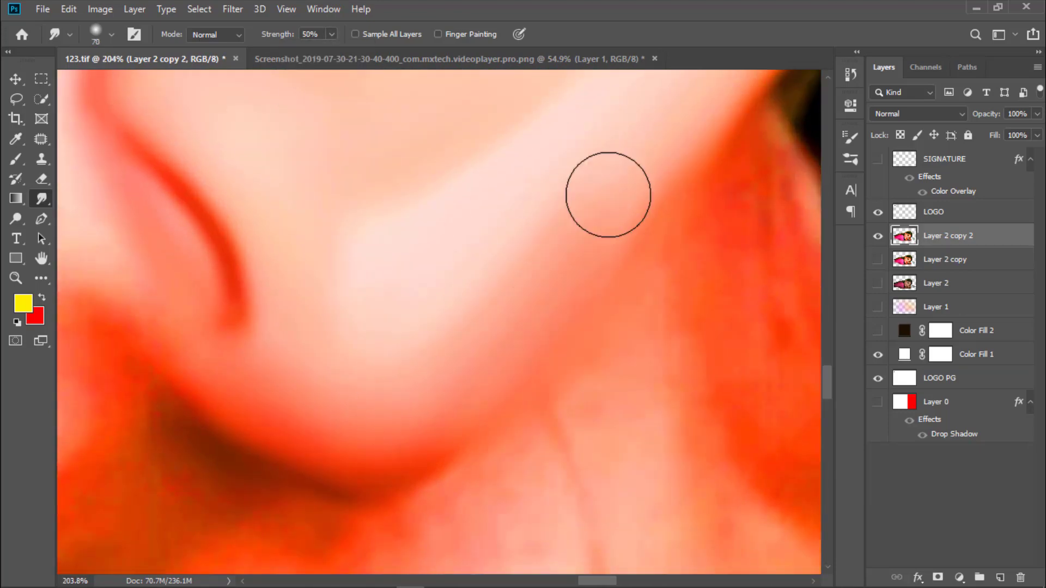
{"action": "scroll", "coordinate": [432, 413], "scroll_direction": "down", "scroll_amount": 1}
{"action": "scroll", "coordinate": [537, 252], "scroll_direction": "down", "scroll_amount": 1}
{"action": "scroll", "coordinate": [691, 304], "scroll_direction": "up", "scroll_amount": 1}
{"action": "scroll", "coordinate": [597, 276], "scroll_direction": "up", "scroll_amount": 1}
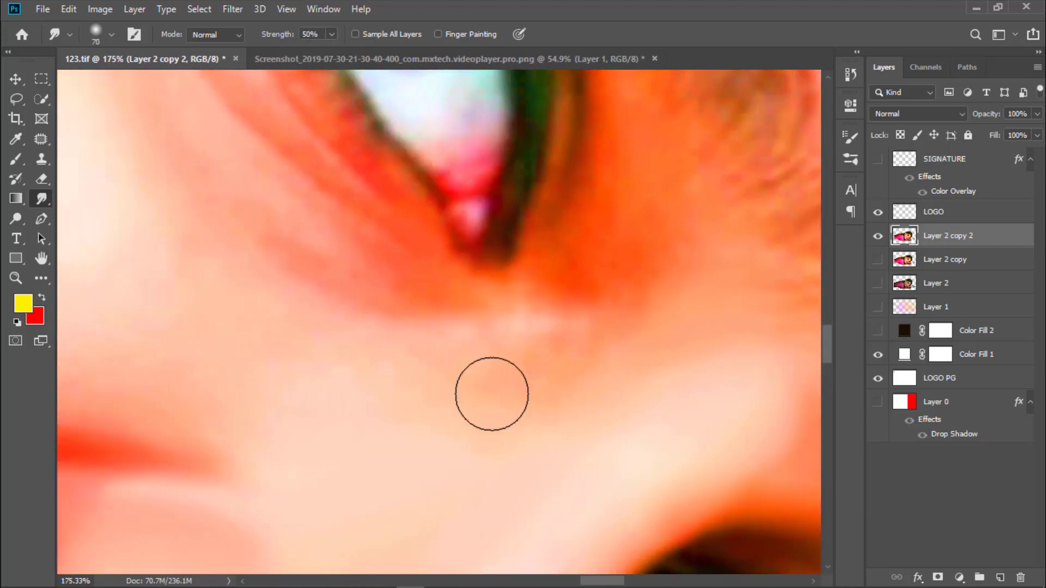
{"action": "scroll", "coordinate": [556, 434], "scroll_direction": "down", "scroll_amount": 3}
{"action": "scroll", "coordinate": [701, 243], "scroll_direction": "up", "scroll_amount": 4}
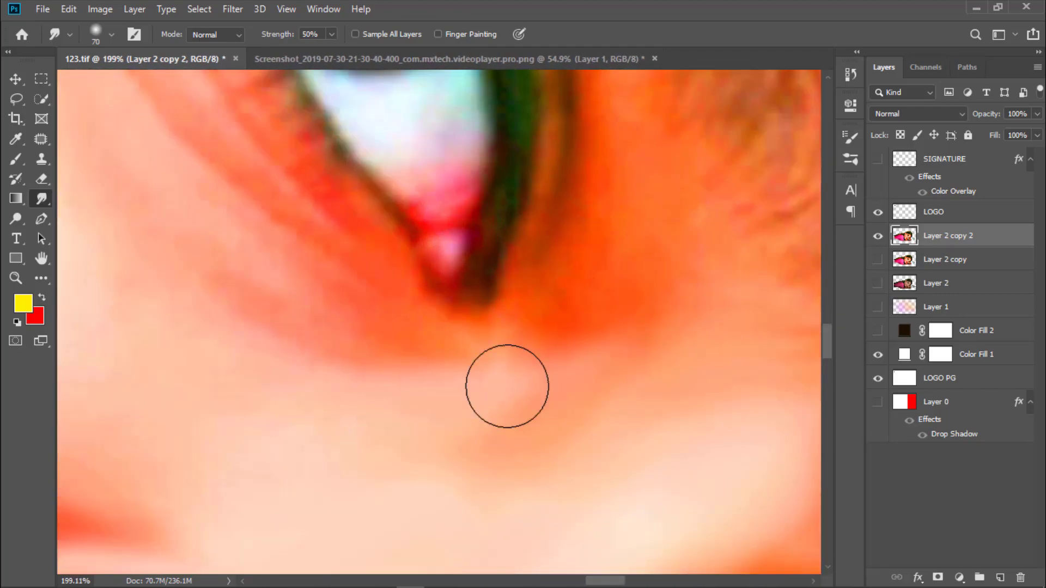
{"action": "scroll", "coordinate": [512, 387], "scroll_direction": "up", "scroll_amount": 1}
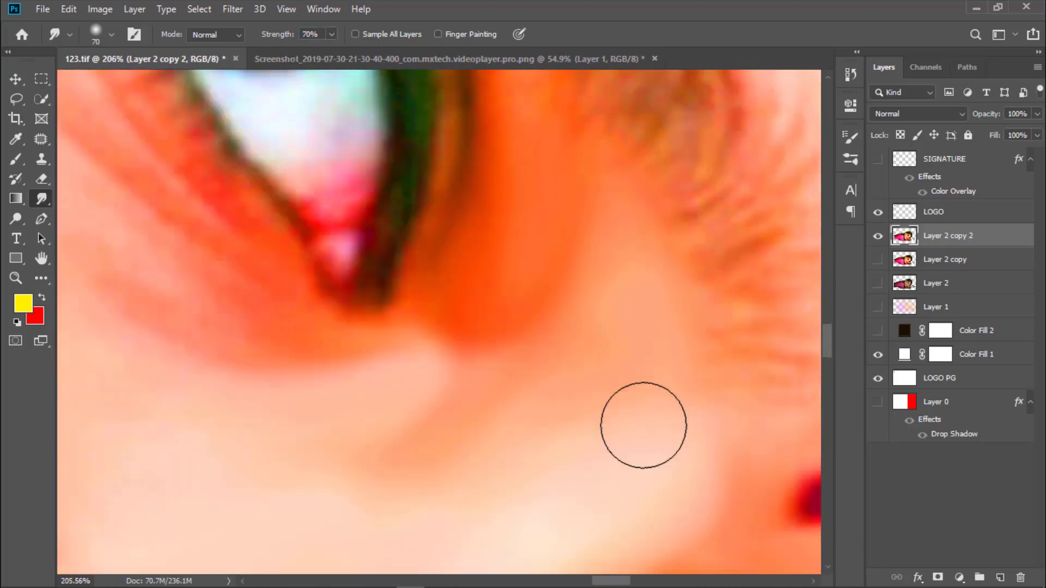
{"action": "scroll", "coordinate": [661, 354], "scroll_direction": "down", "scroll_amount": 3}
{"action": "scroll", "coordinate": [406, 207], "scroll_direction": "up", "scroll_amount": 3}
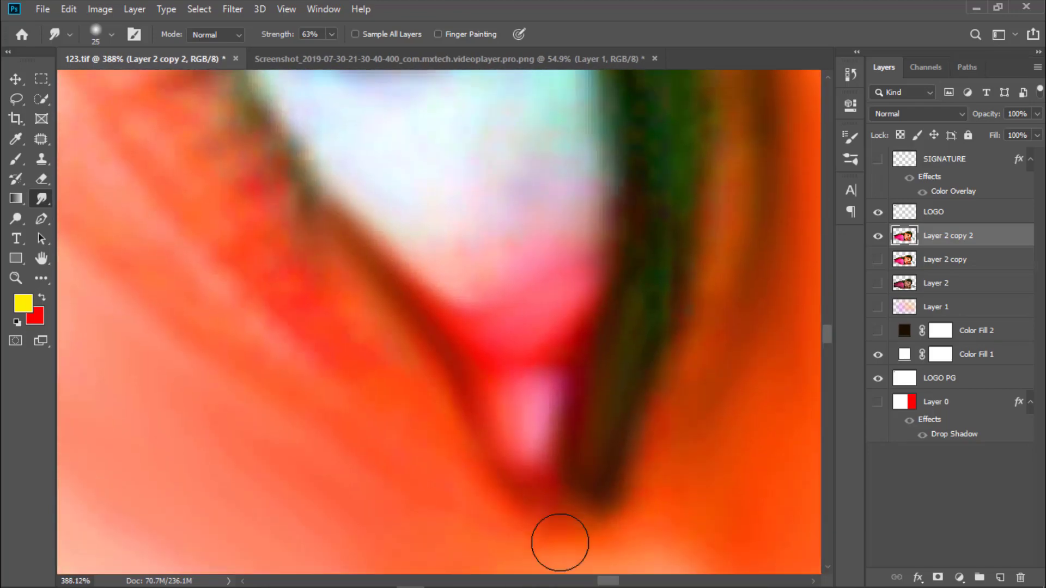
Smudge the skin around the eye, lowering the Smudge strength to 60%.
{"action": "scroll", "coordinate": [533, 398], "scroll_direction": "down", "scroll_amount": 2}
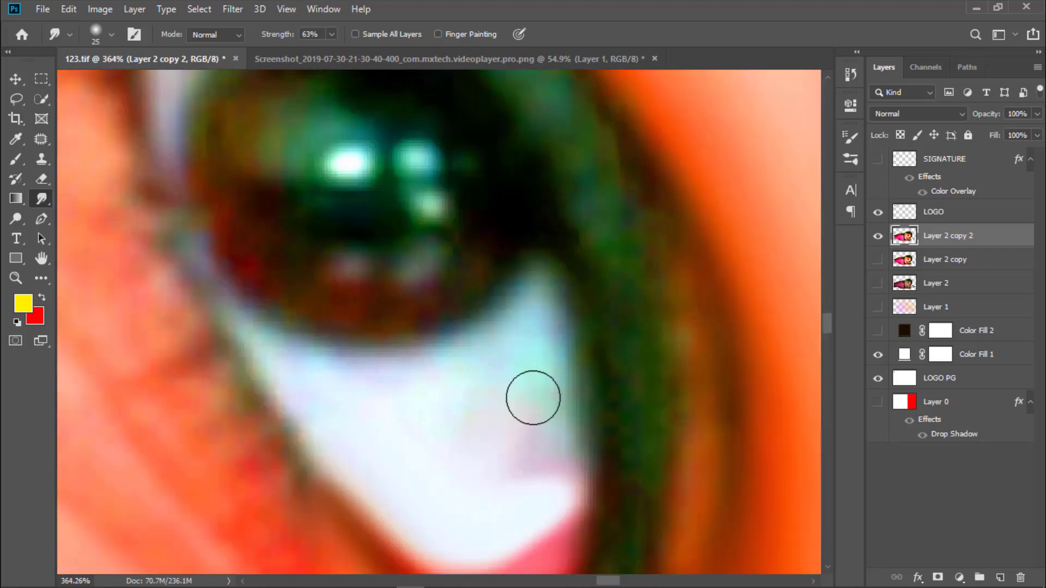
{"action": "scroll", "coordinate": [447, 422], "scroll_direction": "down", "scroll_amount": 3}
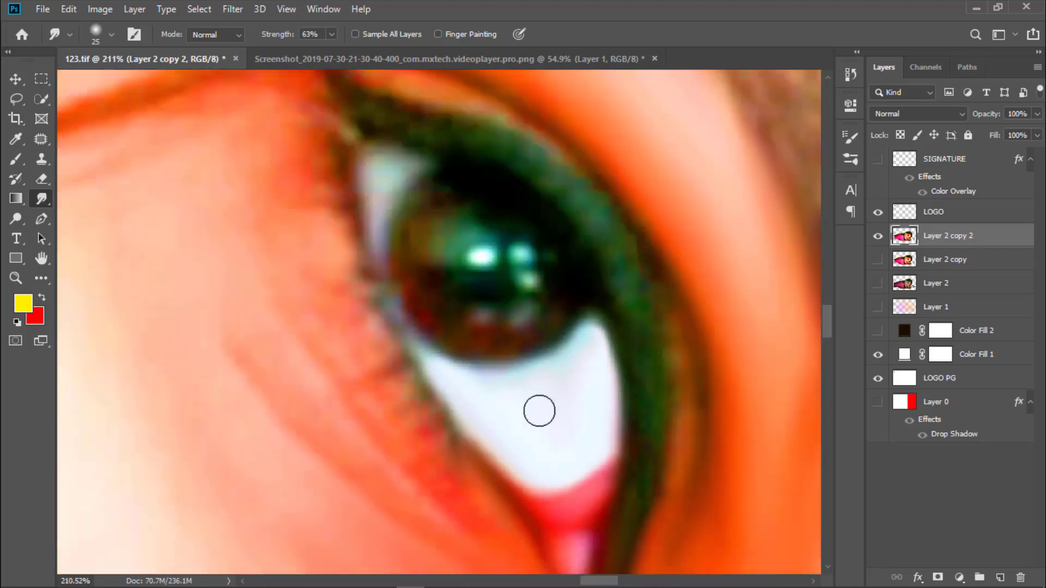
{"action": "scroll", "coordinate": [540, 411], "scroll_direction": "up", "scroll_amount": 4}
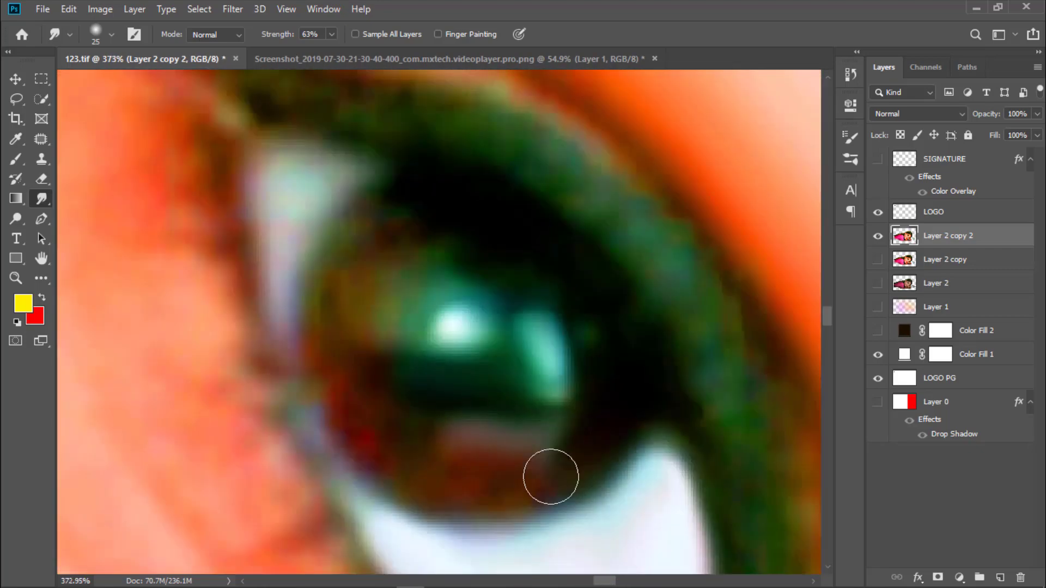
{"action": "scroll", "coordinate": [500, 367], "scroll_direction": "down", "scroll_amount": 3}
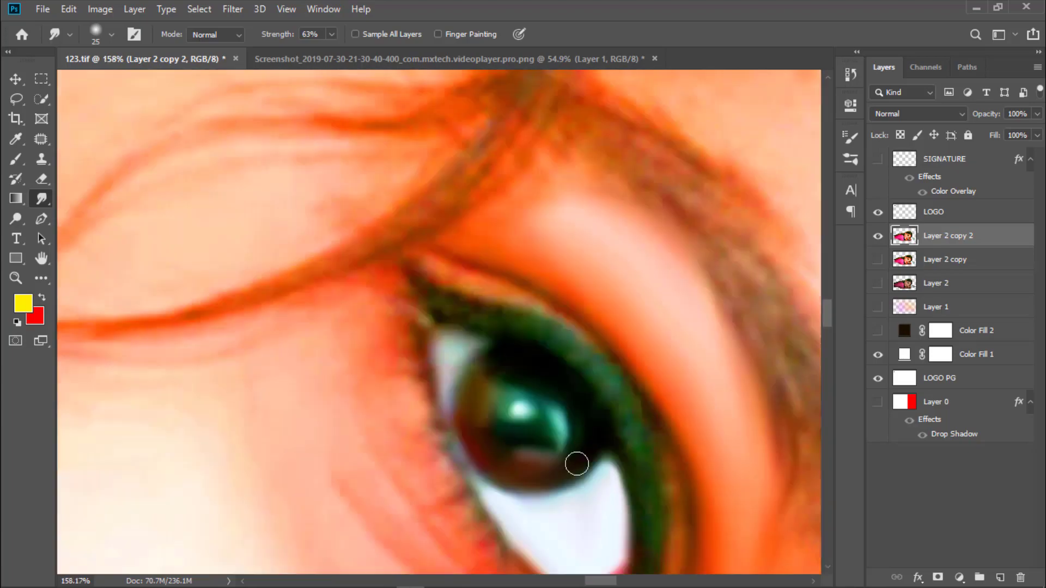
{"action": "scroll", "coordinate": [432, 335], "scroll_direction": "up", "scroll_amount": 3}
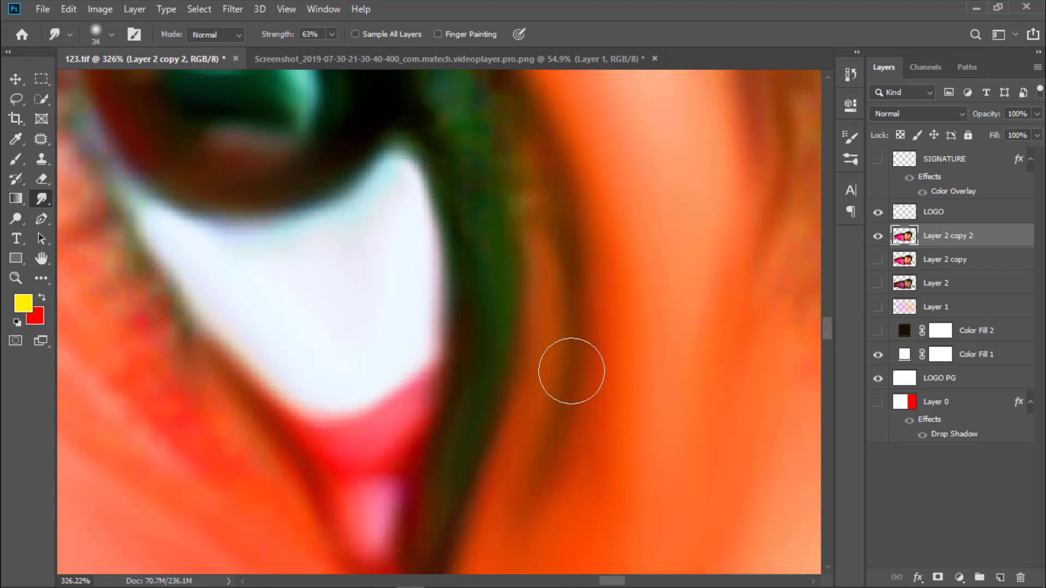
{"action": "scroll", "coordinate": [486, 354], "scroll_direction": "down", "scroll_amount": 3}
{"action": "scroll", "coordinate": [514, 366], "scroll_direction": "up", "scroll_amount": 3}
{"action": "scroll", "coordinate": [559, 376], "scroll_direction": "down", "scroll_amount": 3}
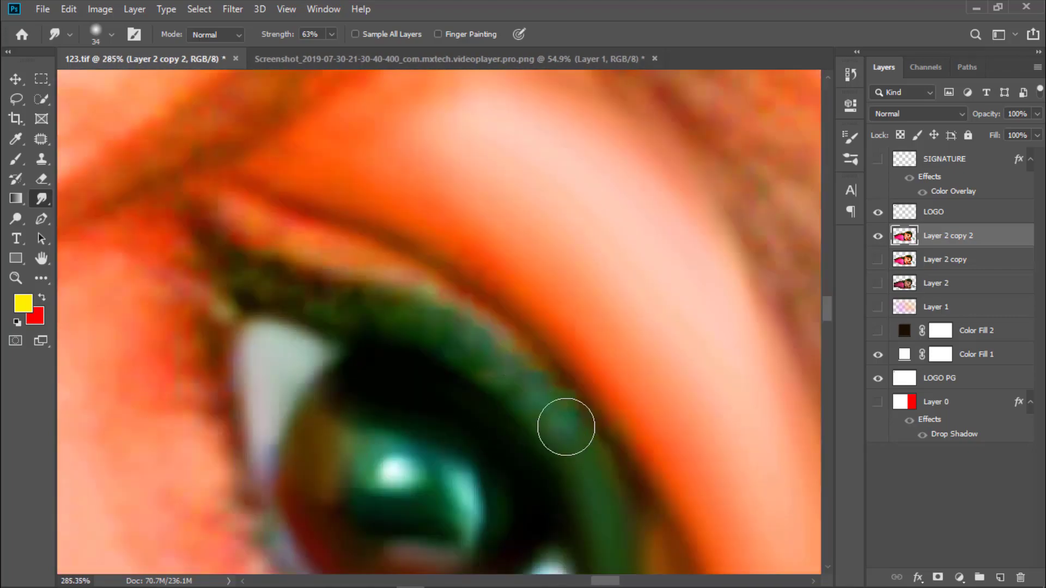
{"action": "scroll", "coordinate": [390, 313], "scroll_direction": "up", "scroll_amount": 4}
{"action": "scroll", "coordinate": [500, 264], "scroll_direction": "down", "scroll_amount": 3}
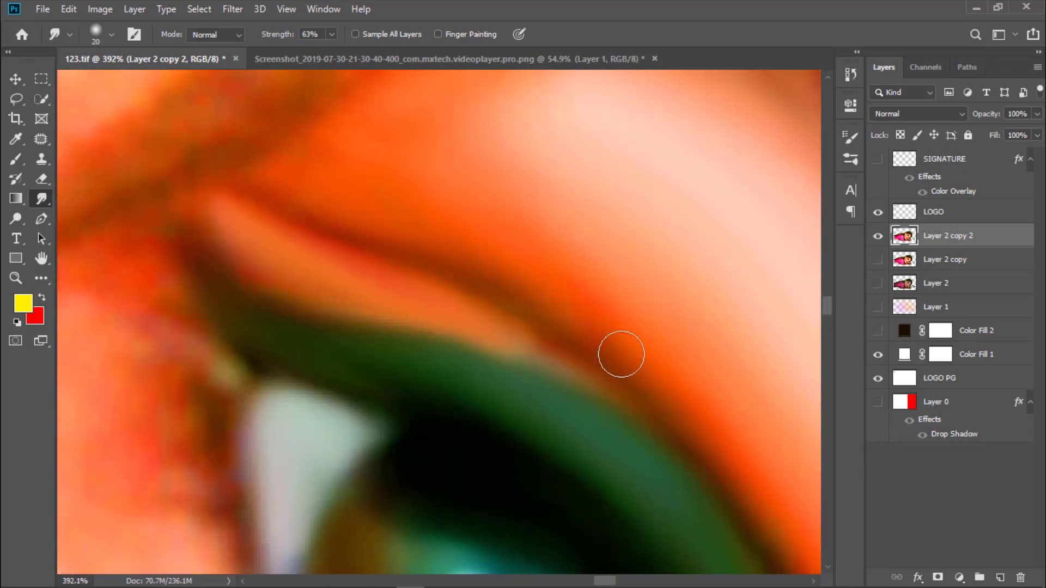
{"action": "scroll", "coordinate": [210, 285], "scroll_direction": "up", "scroll_amount": 3}
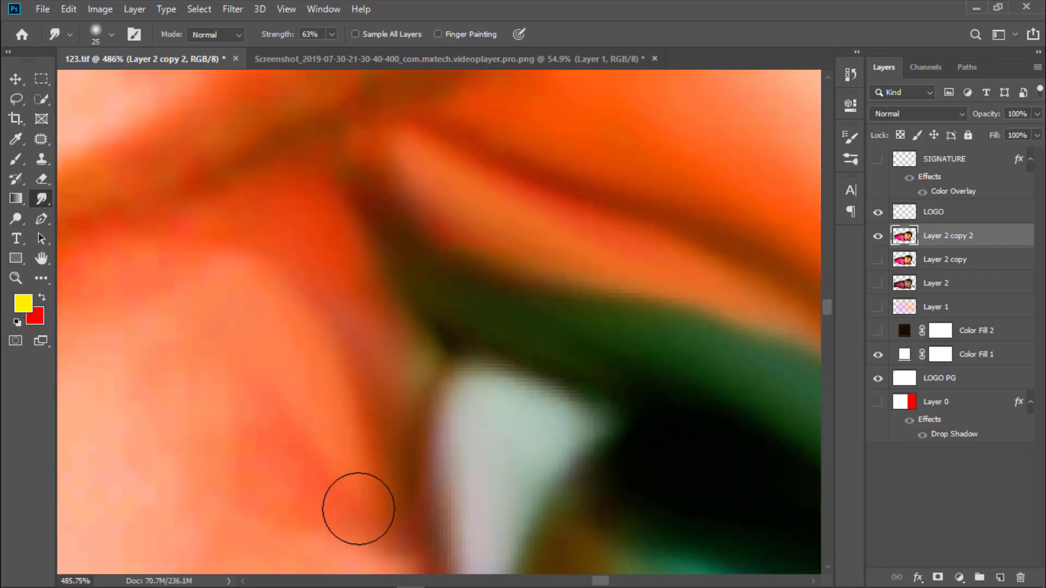
{"action": "scroll", "coordinate": [358, 508], "scroll_direction": "down", "scroll_amount": 4}
{"action": "scroll", "coordinate": [462, 412], "scroll_direction": "down", "scroll_amount": 4}
{"action": "scroll", "coordinate": [485, 467], "scroll_direction": "up", "scroll_amount": 3}
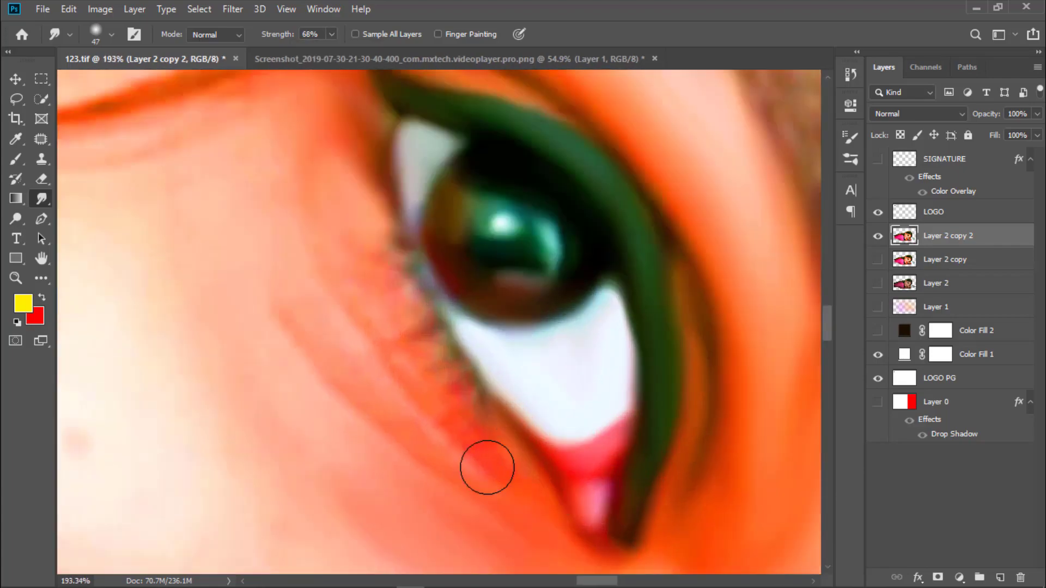
{"action": "scroll", "coordinate": [485, 467], "scroll_direction": "up", "scroll_amount": 1}
{"action": "scroll", "coordinate": [471, 362], "scroll_direction": "down", "scroll_amount": 4}
{"action": "scroll", "coordinate": [504, 319], "scroll_direction": "up", "scroll_amount": 4}
{"action": "key", "text": "6"}
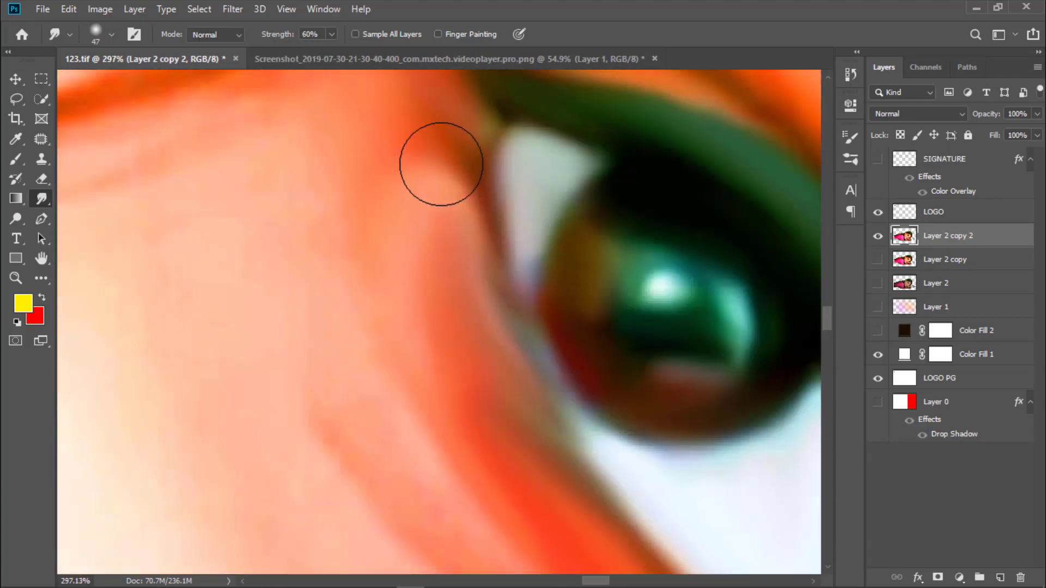
{"action": "scroll", "coordinate": [439, 161], "scroll_direction": "down", "scroll_amount": 4}
{"action": "scroll", "coordinate": [509, 334], "scroll_direction": "up", "scroll_amount": 4}
{"action": "scroll", "coordinate": [517, 292], "scroll_direction": "down", "scroll_amount": 4}
{"action": "scroll", "coordinate": [380, 274], "scroll_direction": "up", "scroll_amount": 4}
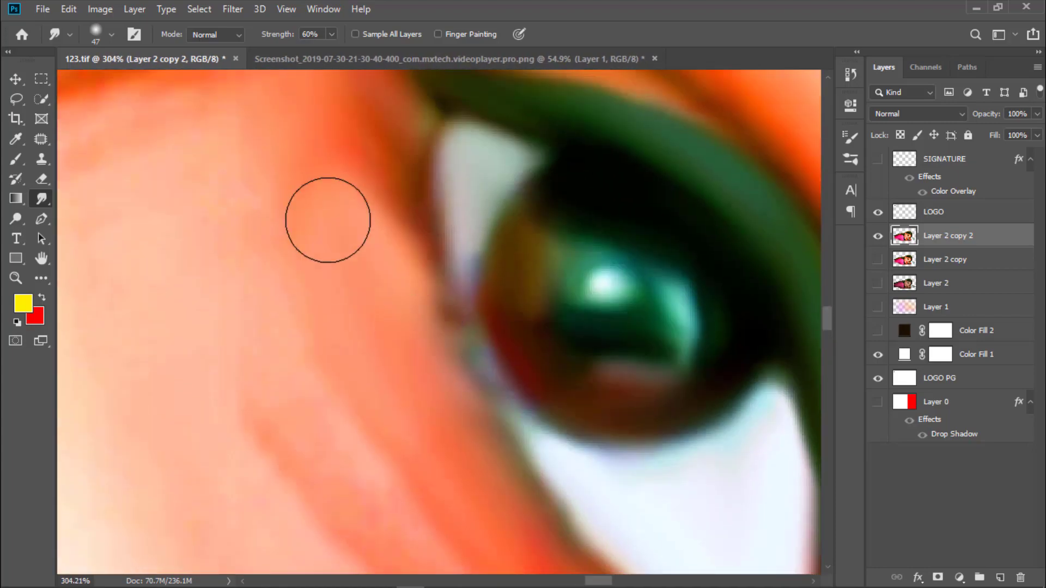
{"action": "scroll", "coordinate": [490, 374], "scroll_direction": "down", "scroll_amount": 4}
{"action": "scroll", "coordinate": [493, 366], "scroll_direction": "up", "scroll_amount": 4}
{"action": "scroll", "coordinate": [567, 442], "scroll_direction": "down", "scroll_amount": 4}
{"action": "scroll", "coordinate": [564, 440], "scroll_direction": "up", "scroll_amount": 5}
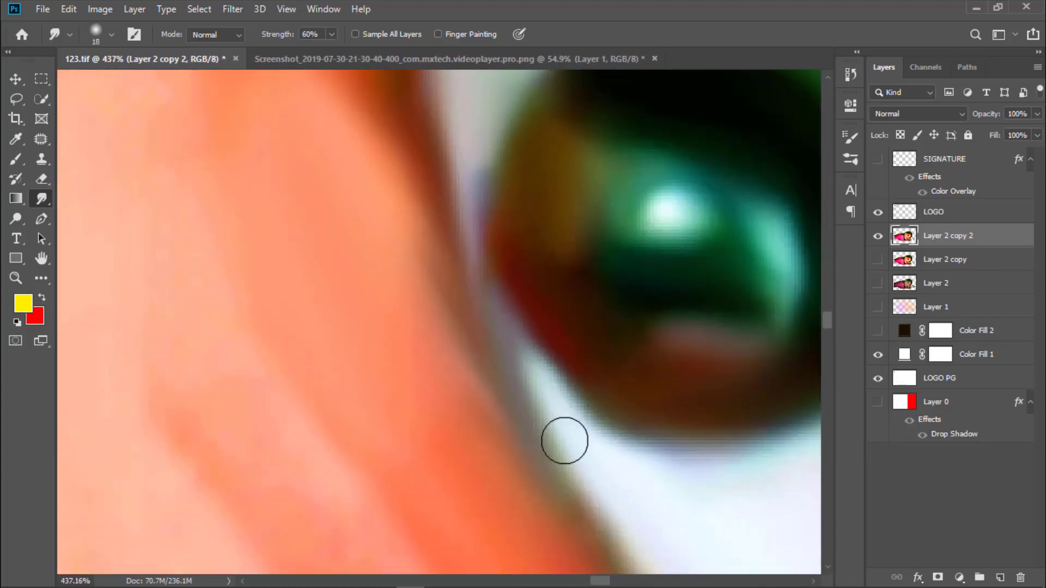
{"action": "scroll", "coordinate": [487, 261], "scroll_direction": "down", "scroll_amount": 4}
{"action": "scroll", "coordinate": [544, 307], "scroll_direction": "up", "scroll_amount": 4}
Use a 47 px smudge brush at 58% strength to keep blending the eye skin.
{"action": "right_click", "coordinate": [544, 306]}
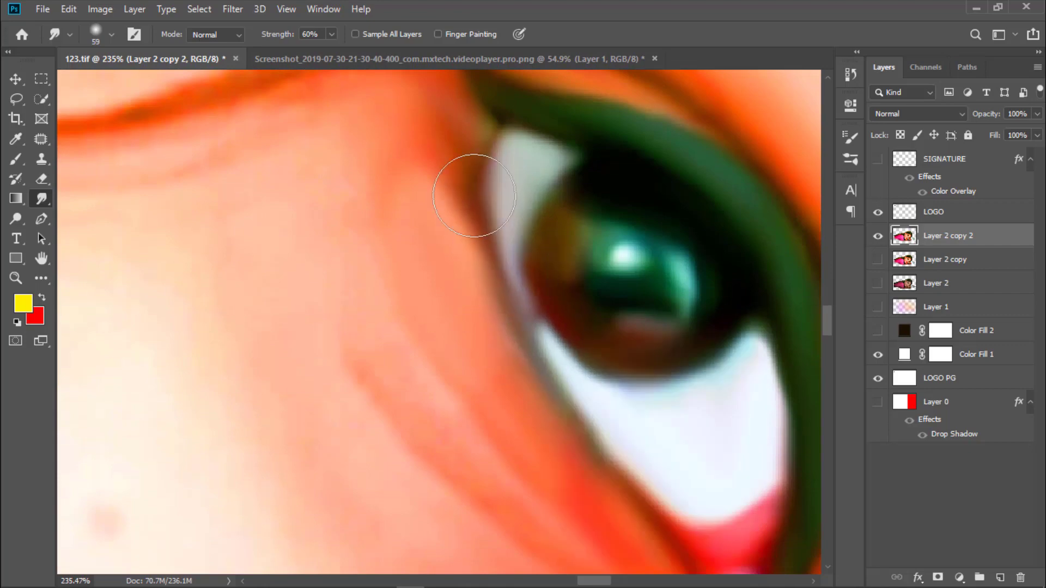
{"action": "scroll", "coordinate": [595, 404], "scroll_direction": "down", "scroll_amount": 4}
{"action": "scroll", "coordinate": [350, 382], "scroll_direction": "up", "scroll_amount": 4}
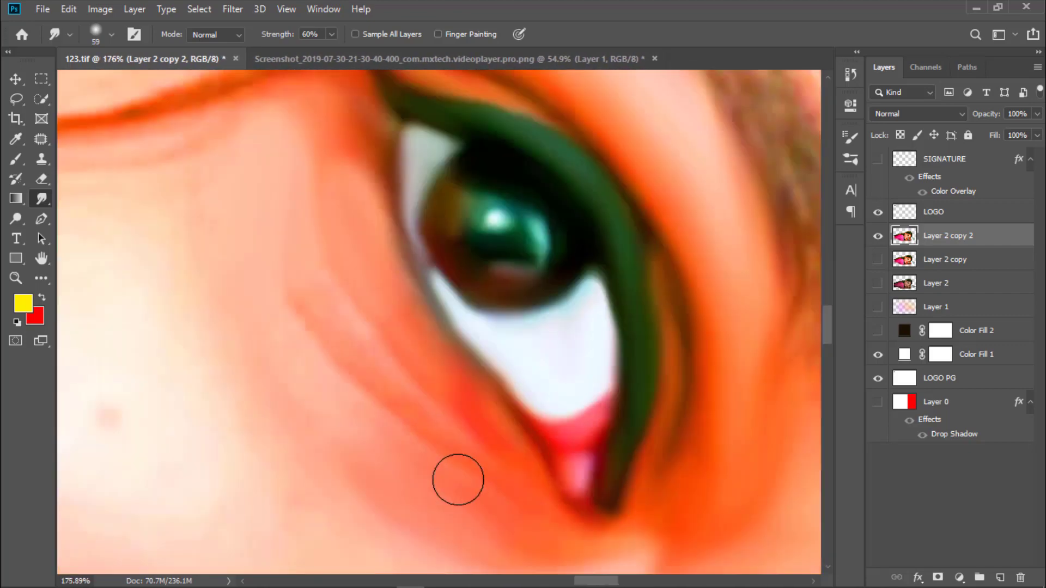
{"action": "right_click", "coordinate": [491, 372]}
{"action": "left_click_drag", "start_coordinate": [490, 373], "coordinate": [484, 372]}
{"action": "key", "text": "5"}
{"action": "key", "text": "8"}
{"action": "scroll", "coordinate": [414, 434], "scroll_direction": "down", "scroll_amount": 2}
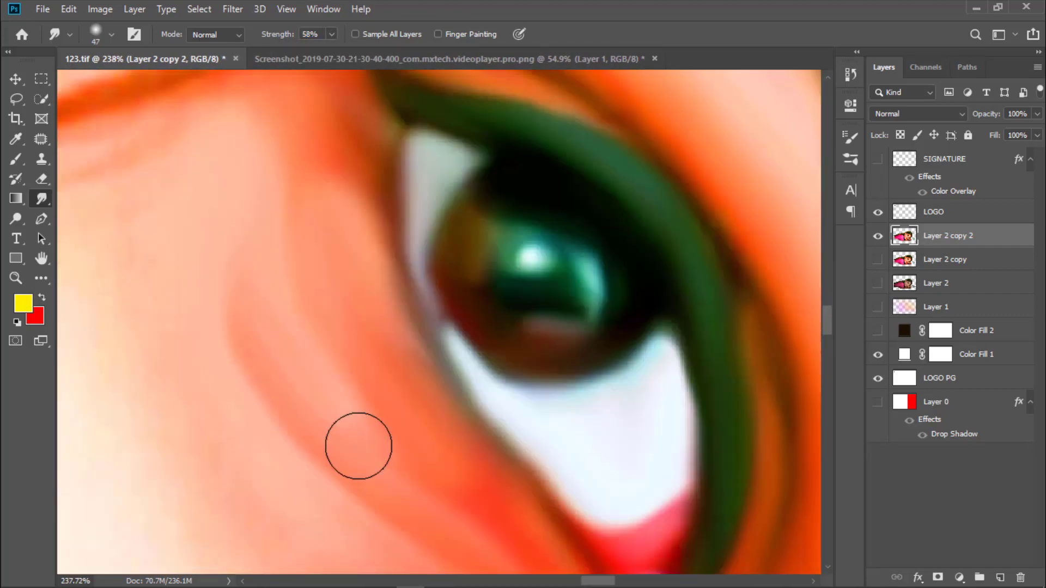
{"action": "scroll", "coordinate": [354, 444], "scroll_direction": "down", "scroll_amount": 3}
{"action": "scroll", "coordinate": [392, 472], "scroll_direction": "up", "scroll_amount": 4}
{"action": "scroll", "coordinate": [256, 334], "scroll_direction": "down", "scroll_amount": 1}
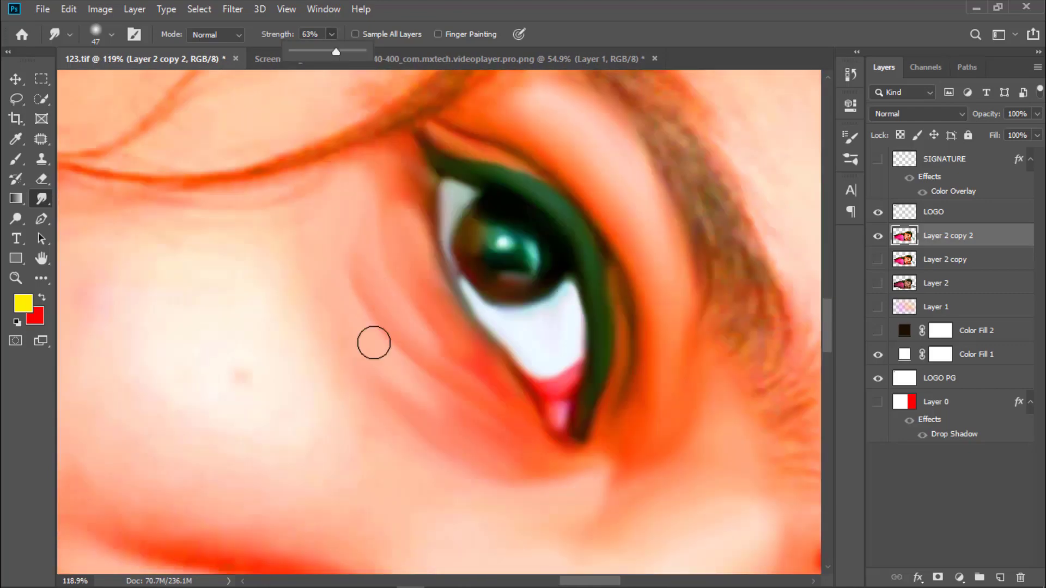
{"action": "scroll", "coordinate": [327, 284], "scroll_direction": "up", "scroll_amount": 2}
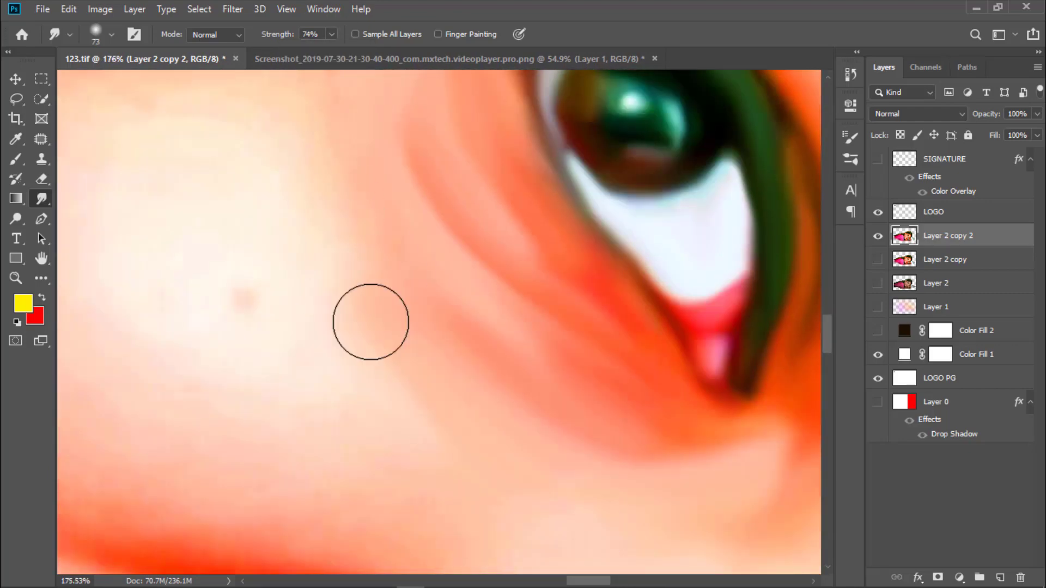
{"action": "scroll", "coordinate": [366, 100], "scroll_direction": "down", "scroll_amount": 1}
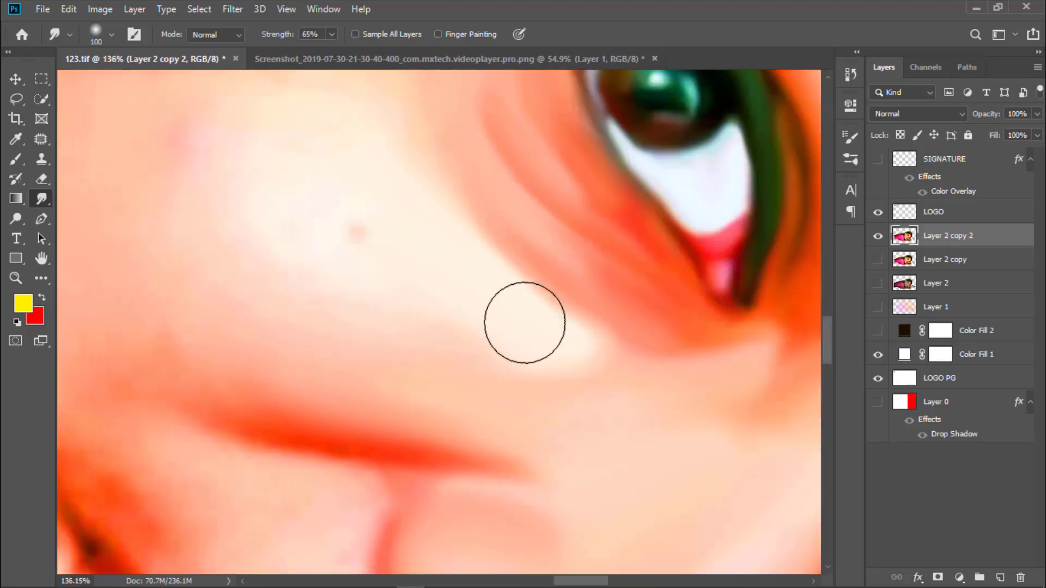
{"action": "scroll", "coordinate": [454, 330], "scroll_direction": "down", "scroll_amount": 1}
{"action": "scroll", "coordinate": [553, 346], "scroll_direction": "down", "scroll_amount": 5}
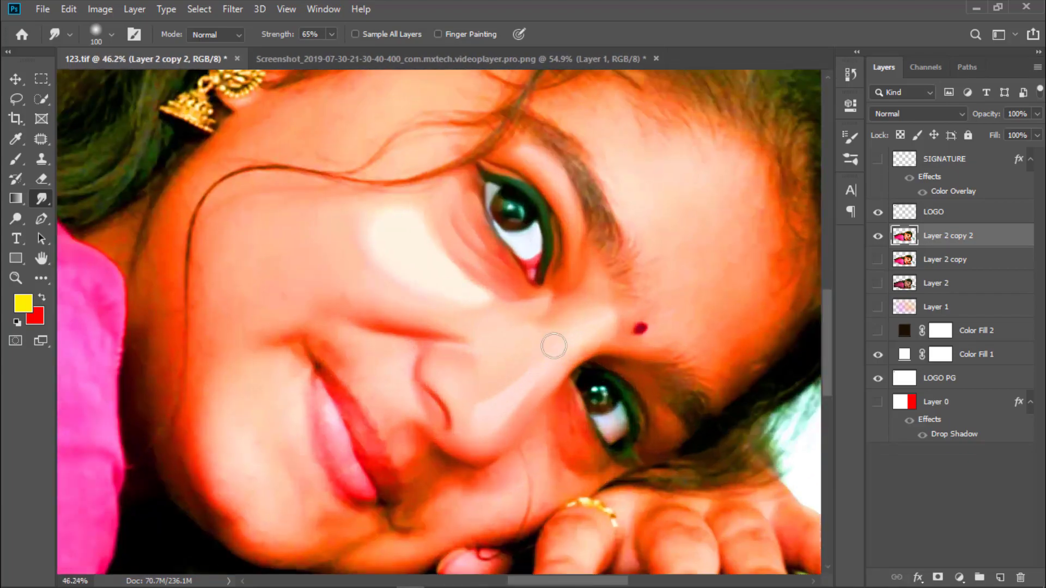
{"action": "scroll", "coordinate": [406, 287], "scroll_direction": "up", "scroll_amount": 4}
{"action": "scroll", "coordinate": [312, 259], "scroll_direction": "up", "scroll_amount": 1}
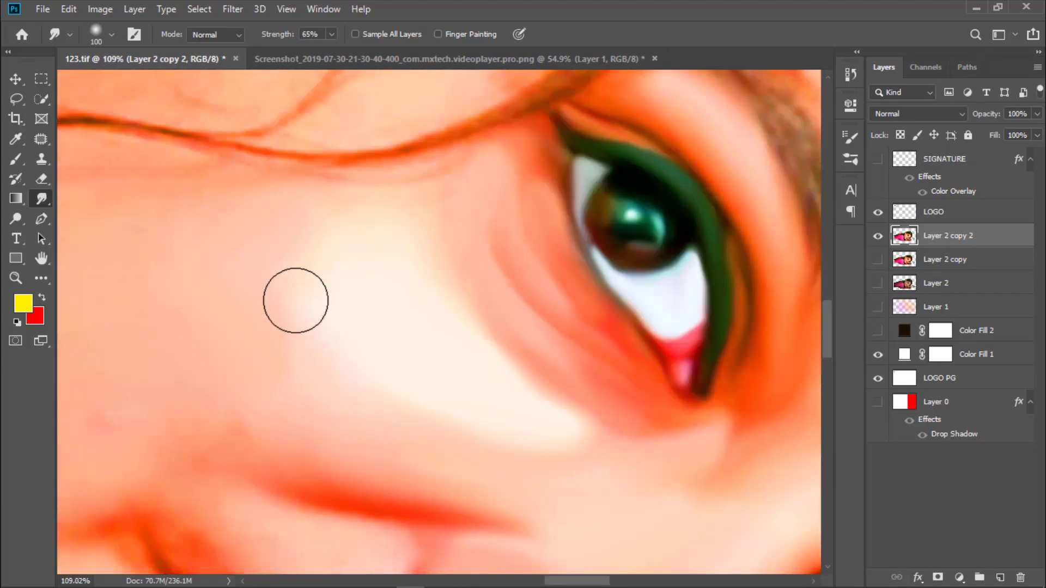
{"action": "scroll", "coordinate": [316, 338], "scroll_direction": "down", "scroll_amount": 1}
{"action": "scroll", "coordinate": [568, 442], "scroll_direction": "down", "scroll_amount": 3}
{"action": "scroll", "coordinate": [554, 374], "scroll_direction": "up", "scroll_amount": 1}
{"action": "scroll", "coordinate": [370, 301], "scroll_direction": "up", "scroll_amount": 2}
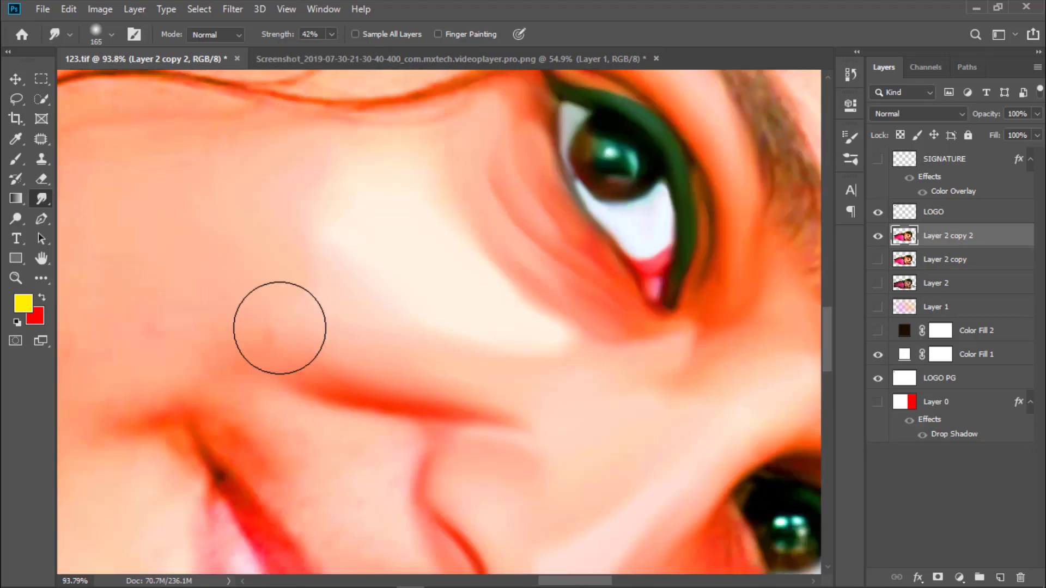
{"action": "scroll", "coordinate": [313, 328], "scroll_direction": "up", "scroll_amount": 2}
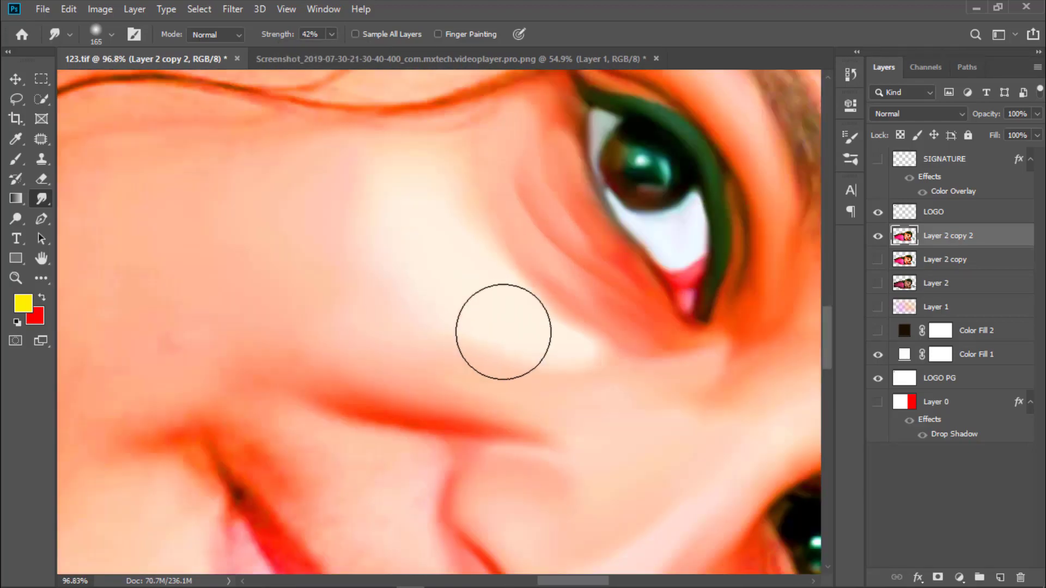
{"action": "scroll", "coordinate": [497, 327], "scroll_direction": "down", "scroll_amount": 3}
{"action": "scroll", "coordinate": [408, 252], "scroll_direction": "up", "scroll_amount": 3}
{"action": "scroll", "coordinate": [611, 420], "scroll_direction": "up", "scroll_amount": 2}
Switch to a 34 px brush at 58% strength and smudge the eyelid and beside the nose.
{"action": "right_click", "coordinate": [570, 372]}
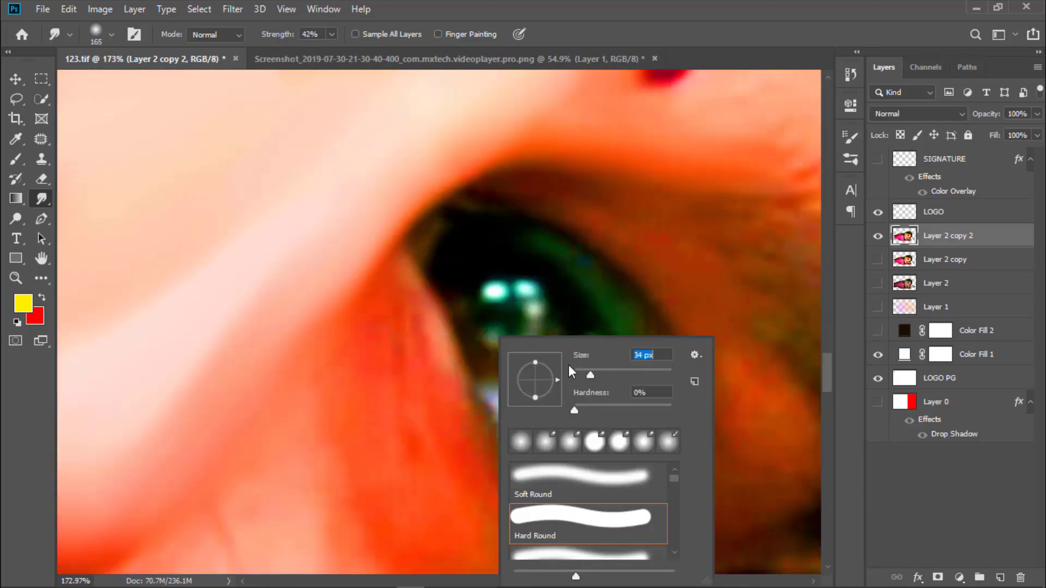
{"action": "key", "text": "Return"}
{"action": "scroll", "coordinate": [542, 485], "scroll_direction": "up", "scroll_amount": 3}
{"action": "scroll", "coordinate": [640, 420], "scroll_direction": "up", "scroll_amount": 1}
{"action": "scroll", "coordinate": [481, 311], "scroll_direction": "up", "scroll_amount": 2}
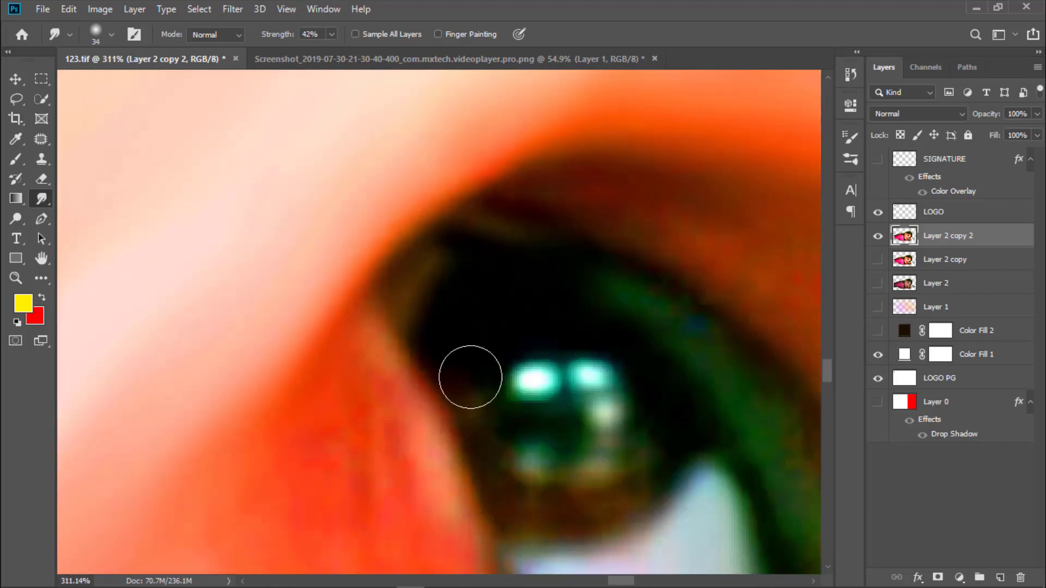
{"action": "scroll", "coordinate": [595, 423], "scroll_direction": "down", "scroll_amount": 2}
{"action": "scroll", "coordinate": [458, 276], "scroll_direction": "up", "scroll_amount": 5}
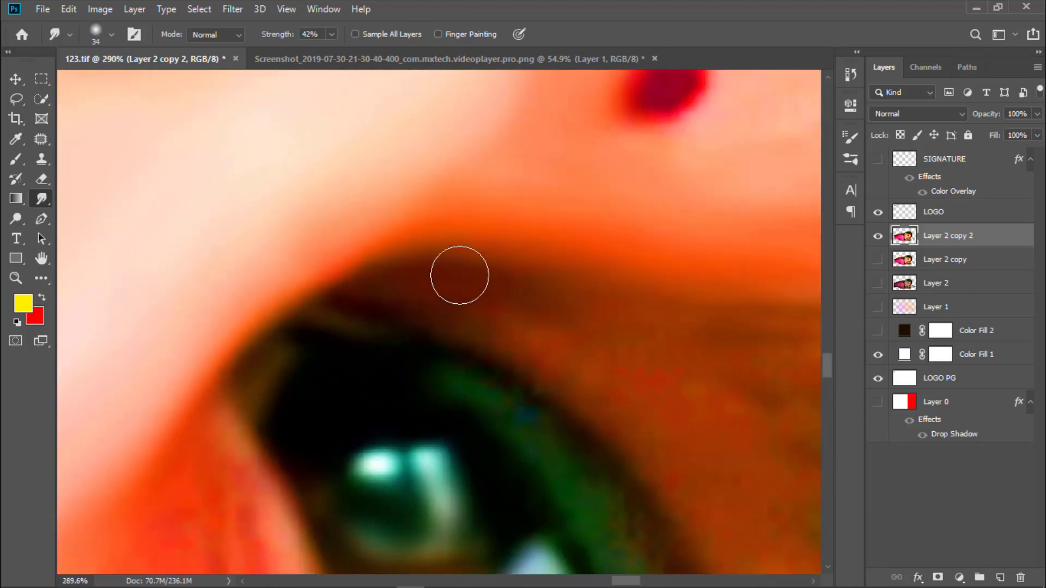
{"action": "scroll", "coordinate": [490, 323], "scroll_direction": "right", "scroll_amount": 5}
{"action": "scroll", "coordinate": [662, 364], "scroll_direction": "down", "scroll_amount": 3}
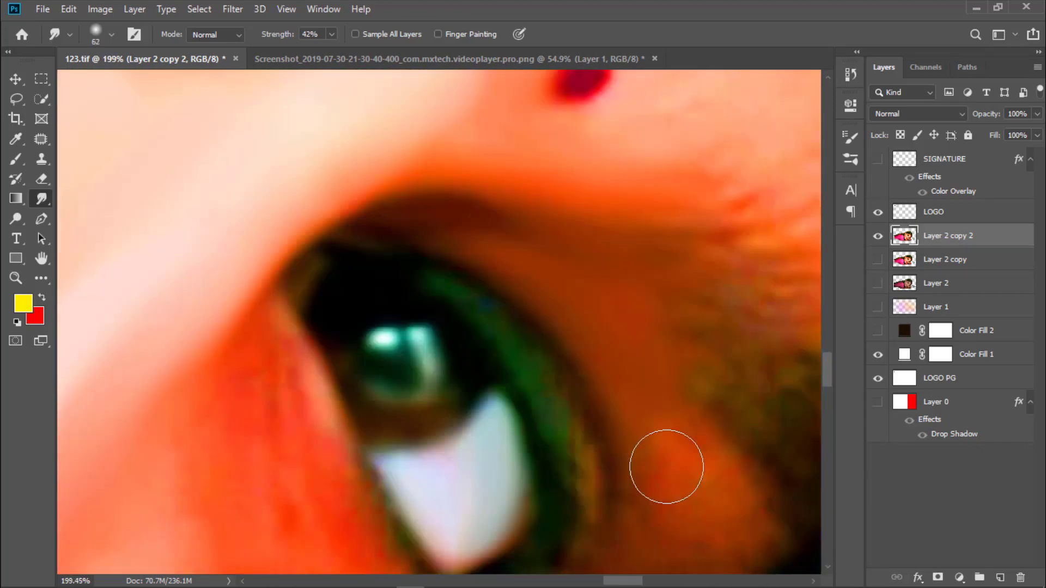
{"action": "scroll", "coordinate": [665, 467], "scroll_direction": "up", "scroll_amount": 2}
{"action": "scroll", "coordinate": [561, 392], "scroll_direction": "down", "scroll_amount": 5}
{"action": "scroll", "coordinate": [652, 496], "scroll_direction": "up", "scroll_amount": 5}
{"action": "key", "text": "5"}
{"action": "key", "text": "8"}
{"action": "scroll", "coordinate": [627, 429], "scroll_direction": "up", "scroll_amount": 2}
{"action": "right_click", "coordinate": [570, 381]}
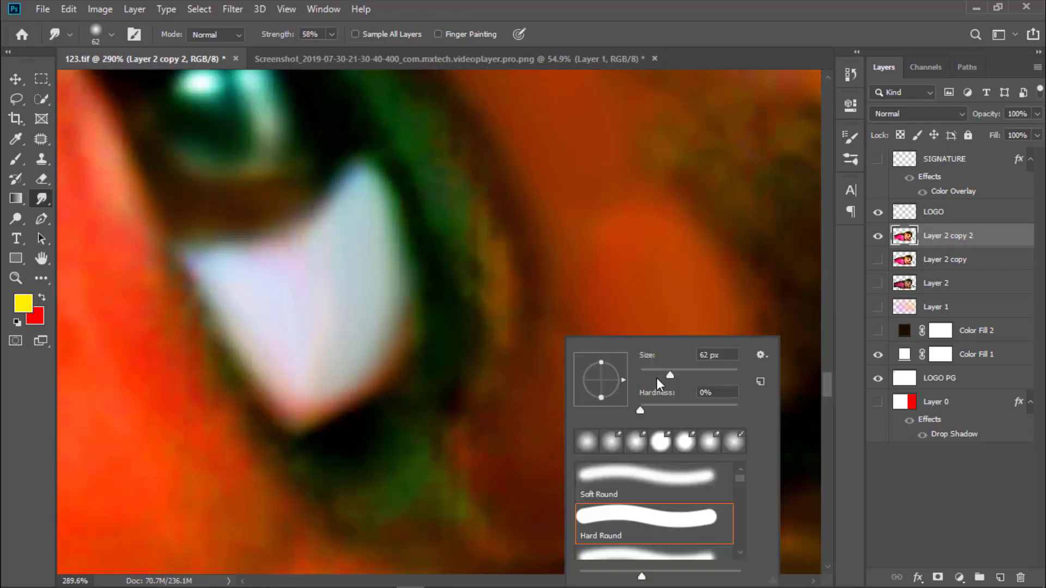
{"action": "left_click_drag", "start_coordinate": [616, 368], "coordinate": [596, 368]}
{"action": "key", "text": "Return"}
{"action": "scroll", "coordinate": [646, 385], "scroll_direction": "up", "scroll_amount": 2}
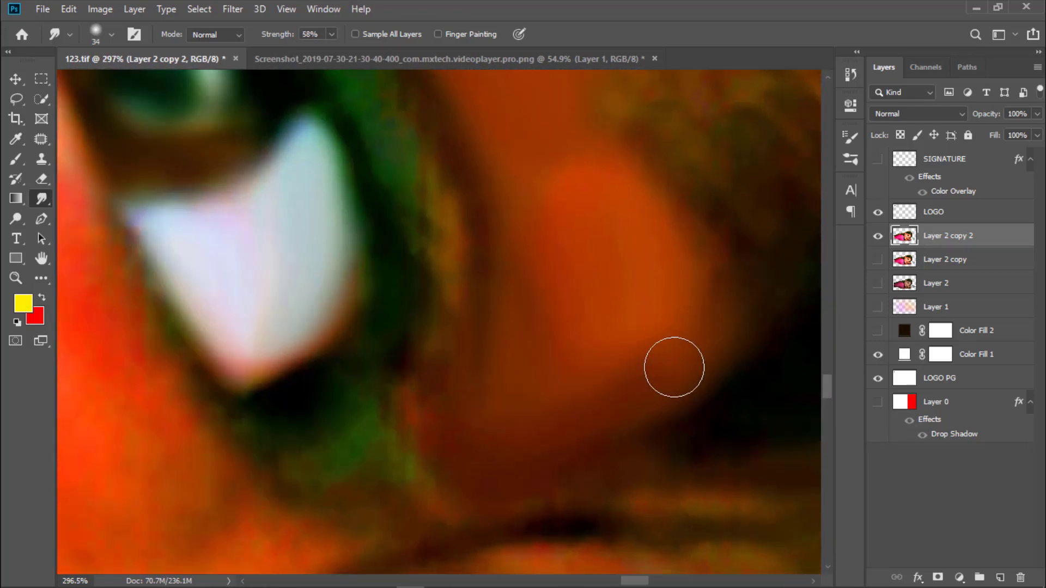
{"action": "scroll", "coordinate": [408, 210], "scroll_direction": "up", "scroll_amount": 5}
{"action": "scroll", "coordinate": [611, 497], "scroll_direction": "up", "scroll_amount": 2}
{"action": "scroll", "coordinate": [625, 216], "scroll_direction": "up", "scroll_amount": 2}
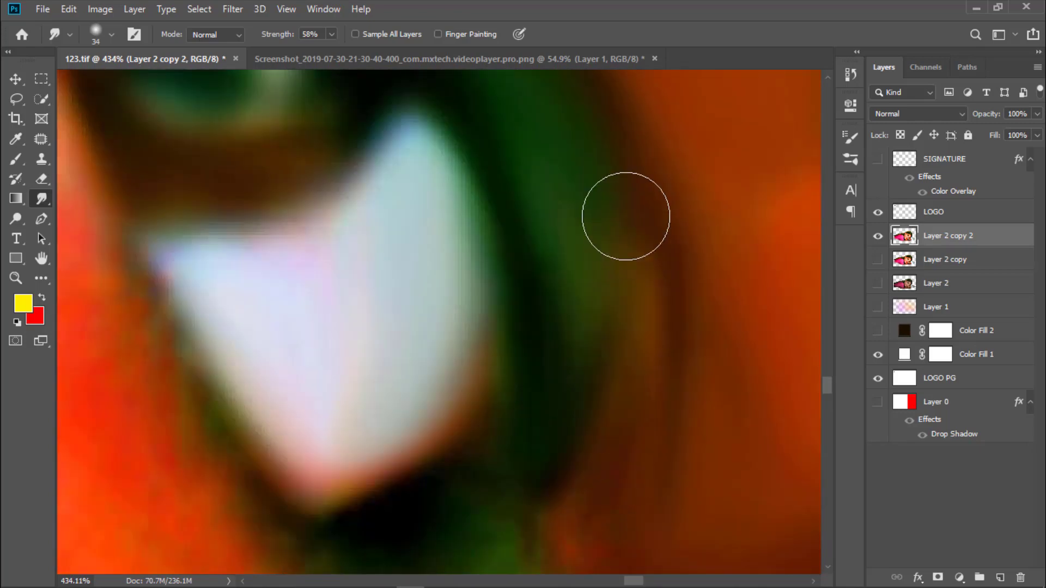
{"action": "scroll", "coordinate": [635, 403], "scroll_direction": "down", "scroll_amount": 1}
{"action": "scroll", "coordinate": [490, 371], "scroll_direction": "down", "scroll_amount": 1}
{"action": "scroll", "coordinate": [327, 305], "scroll_direction": "down", "scroll_amount": 2}
{"action": "scroll", "coordinate": [233, 261], "scroll_direction": "up", "scroll_amount": 3}
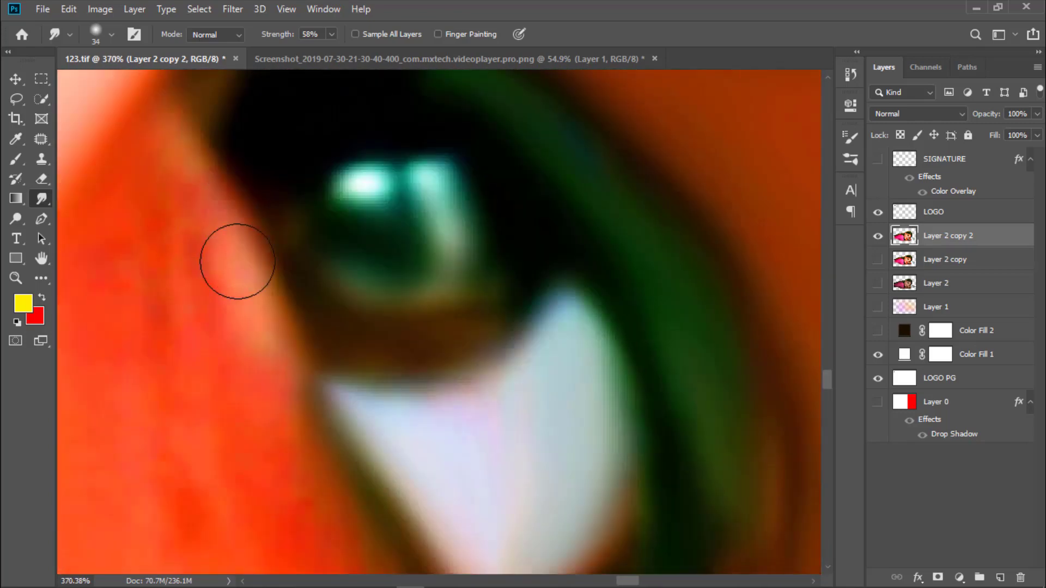
{"action": "scroll", "coordinate": [506, 348], "scroll_direction": "up", "scroll_amount": 1}
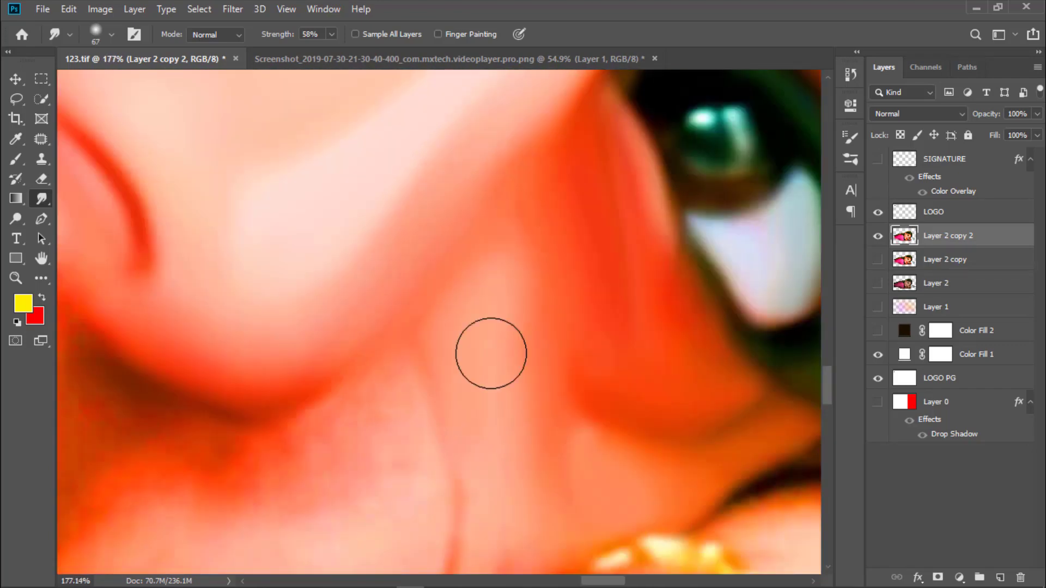
Smudge the skin beside the nose with the large Smudge brush.
{"action": "scroll", "coordinate": [490, 353], "scroll_direction": "down", "scroll_amount": 1}
{"action": "left_click_drag", "start_coordinate": [508, 413], "coordinate": [647, 350]}
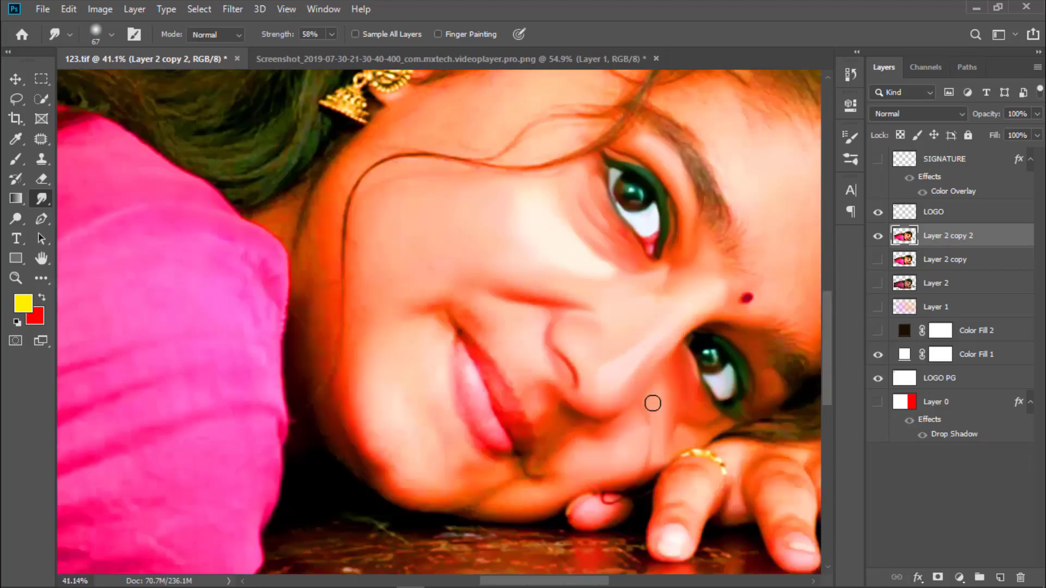
{"action": "scroll", "coordinate": [653, 404], "scroll_direction": "down", "scroll_amount": 5}
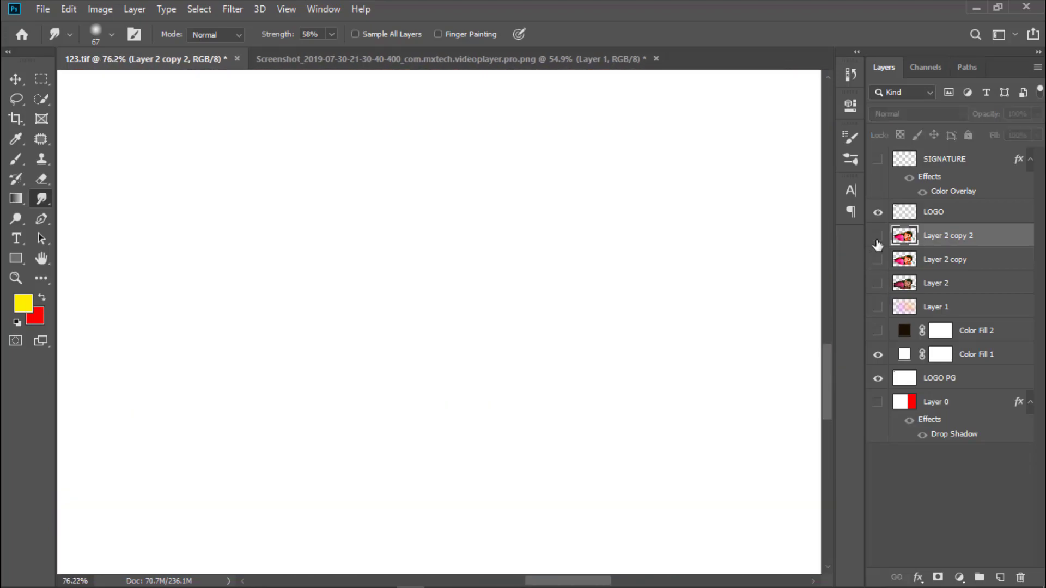
{"action": "left_click", "coordinate": [877, 239]}
{"action": "scroll", "coordinate": [555, 321], "scroll_direction": "up", "scroll_amount": 6}
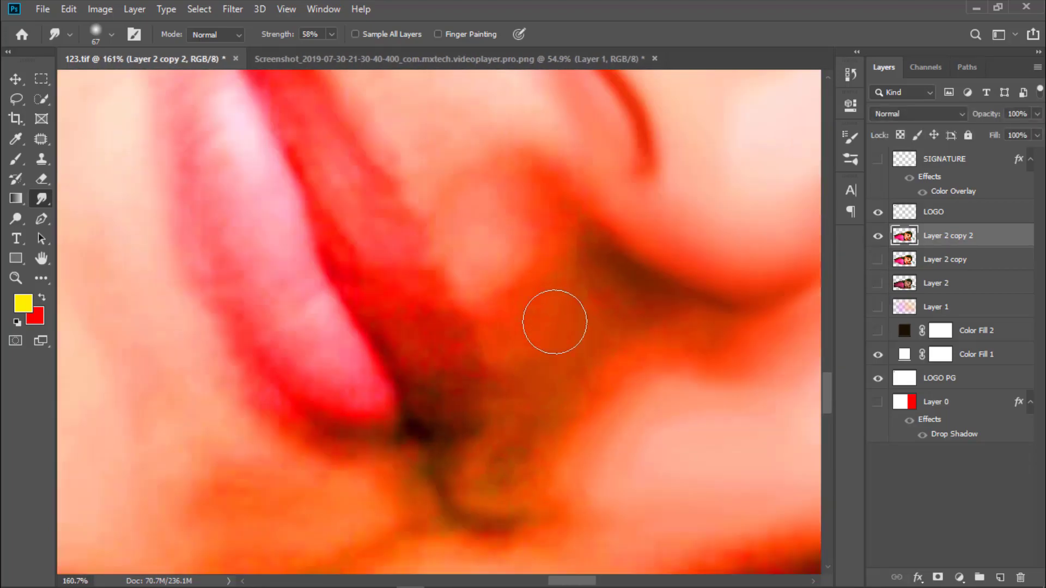
{"action": "scroll", "coordinate": [613, 465], "scroll_direction": "down", "scroll_amount": 5}
{"action": "scroll", "coordinate": [645, 245], "scroll_direction": "up", "scroll_amount": 2}
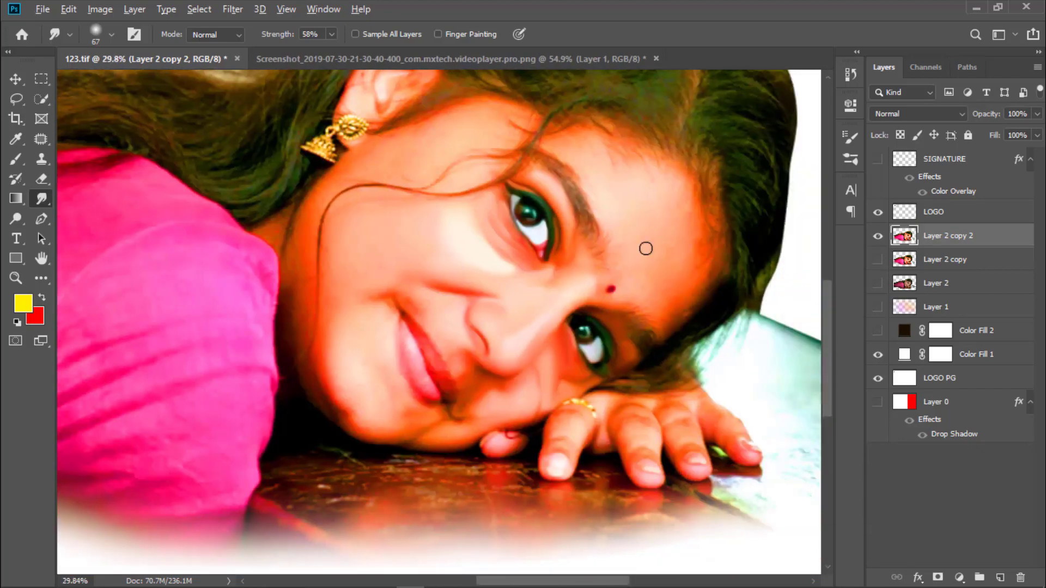
{"action": "scroll", "coordinate": [649, 398], "scroll_direction": "up", "scroll_amount": 5}
{"action": "scroll", "coordinate": [653, 423], "scroll_direction": "down", "scroll_amount": 3}
Lower the smudge strength to 64% and smear the forehead and cheek skin.
{"action": "right_click", "coordinate": [545, 340]}
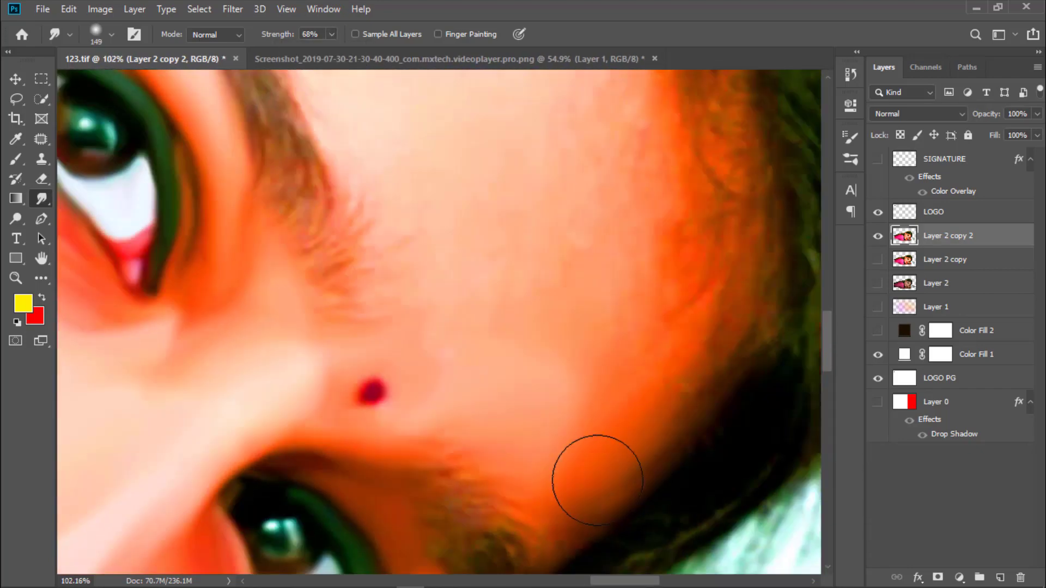
{"action": "scroll", "coordinate": [672, 372], "scroll_direction": "down", "scroll_amount": 1}
{"action": "left_click_drag", "start_coordinate": [342, 50], "coordinate": [340, 51]}
{"action": "scroll", "coordinate": [493, 437], "scroll_direction": "up", "scroll_amount": 1}
{"action": "scroll", "coordinate": [479, 266], "scroll_direction": "up", "scroll_amount": 2}
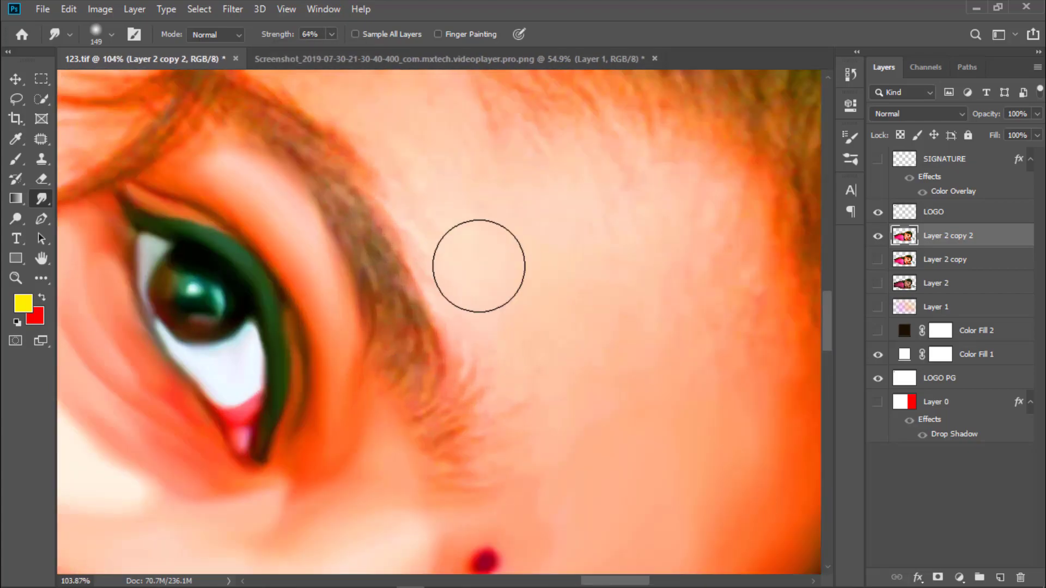
{"action": "scroll", "coordinate": [665, 350], "scroll_direction": "down", "scroll_amount": 1}
{"action": "scroll", "coordinate": [619, 285], "scroll_direction": "down", "scroll_amount": 1}
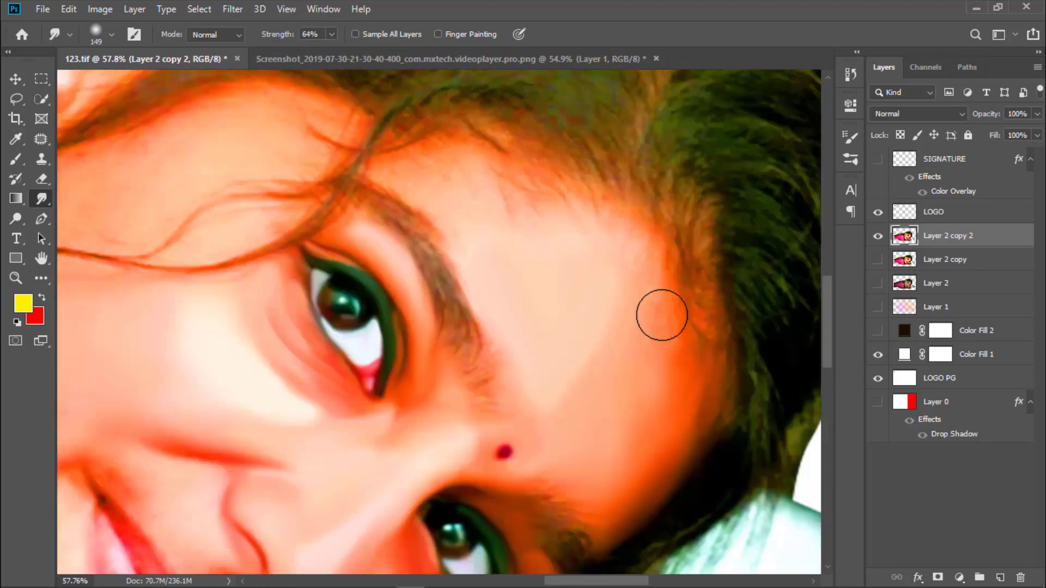
{"action": "scroll", "coordinate": [661, 311], "scroll_direction": "up", "scroll_amount": 1}
{"action": "scroll", "coordinate": [696, 422], "scroll_direction": "down", "scroll_amount": 3}
{"action": "scroll", "coordinate": [514, 297], "scroll_direction": "up", "scroll_amount": 3}
{"action": "scroll", "coordinate": [602, 362], "scroll_direction": "down", "scroll_amount": 2}
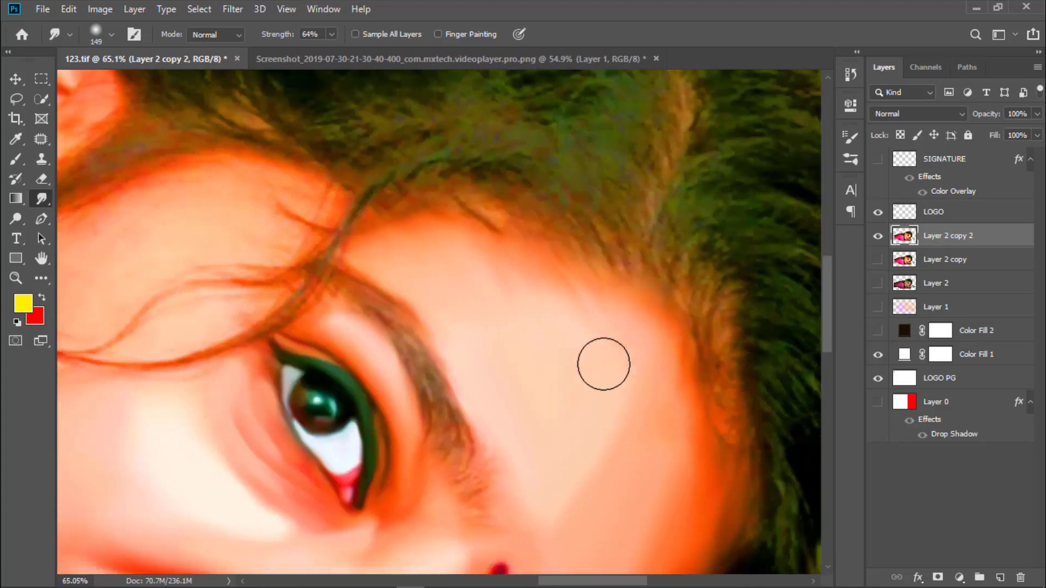
{"action": "scroll", "coordinate": [357, 242], "scroll_direction": "up", "scroll_amount": 2}
{"action": "scroll", "coordinate": [628, 341], "scroll_direction": "down", "scroll_amount": 3}
{"action": "scroll", "coordinate": [728, 416], "scroll_direction": "up", "scroll_amount": 2}
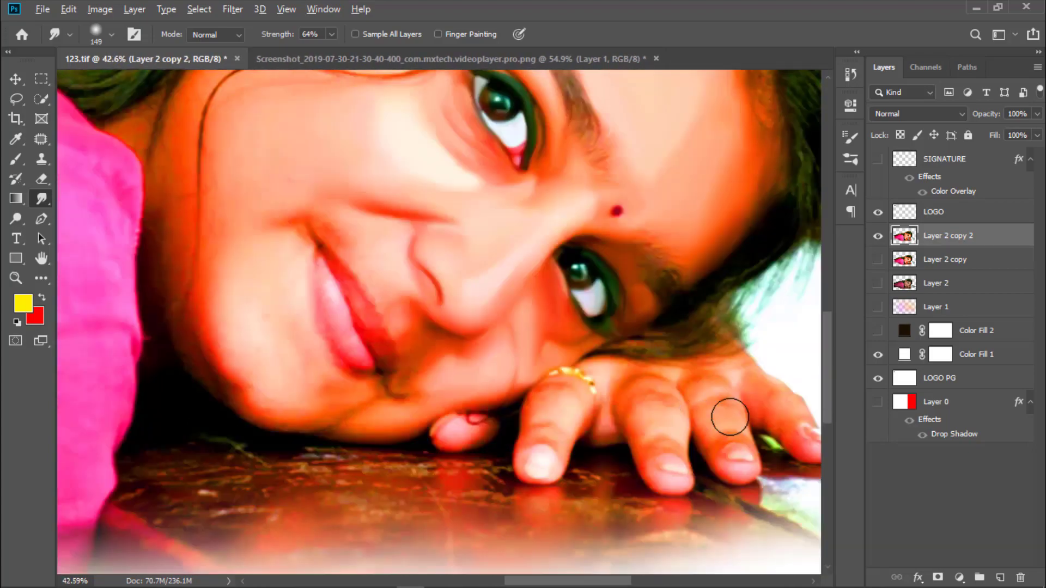
{"action": "scroll", "coordinate": [729, 415], "scroll_direction": "up", "scroll_amount": 1}
Shrink the smudge brush to 34 px for finer smudging around the temple.
{"action": "right_click", "coordinate": [443, 339]}
{"action": "left_click_drag", "start_coordinate": [561, 375], "coordinate": [533, 375]}
{"action": "scroll", "coordinate": [187, 479], "scroll_direction": "up", "scroll_amount": 2}
{"action": "scroll", "coordinate": [221, 519], "scroll_direction": "up", "scroll_amount": 2}
Set the smudge strength to 61% and smear the fingers resting on the table.
{"action": "scroll", "coordinate": [313, 341], "scroll_direction": "up", "scroll_amount": 1}
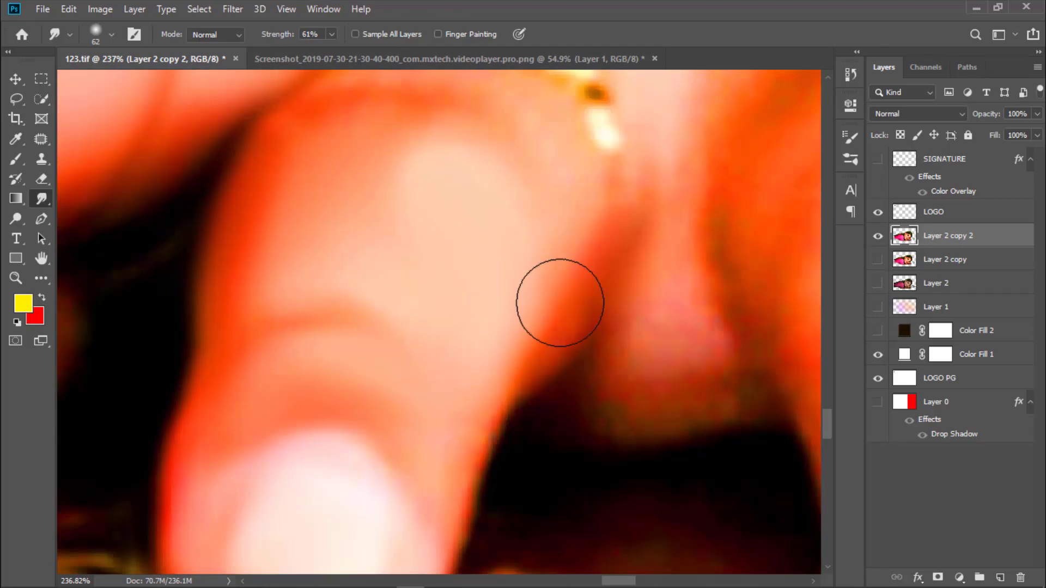
{"action": "key", "text": "6"}
{"action": "key", "text": "1"}
{"action": "scroll", "coordinate": [343, 313], "scroll_direction": "down", "scroll_amount": 1}
{"action": "scroll", "coordinate": [532, 233], "scroll_direction": "up", "scroll_amount": 1}
{"action": "scroll", "coordinate": [617, 307], "scroll_direction": "down", "scroll_amount": 2}
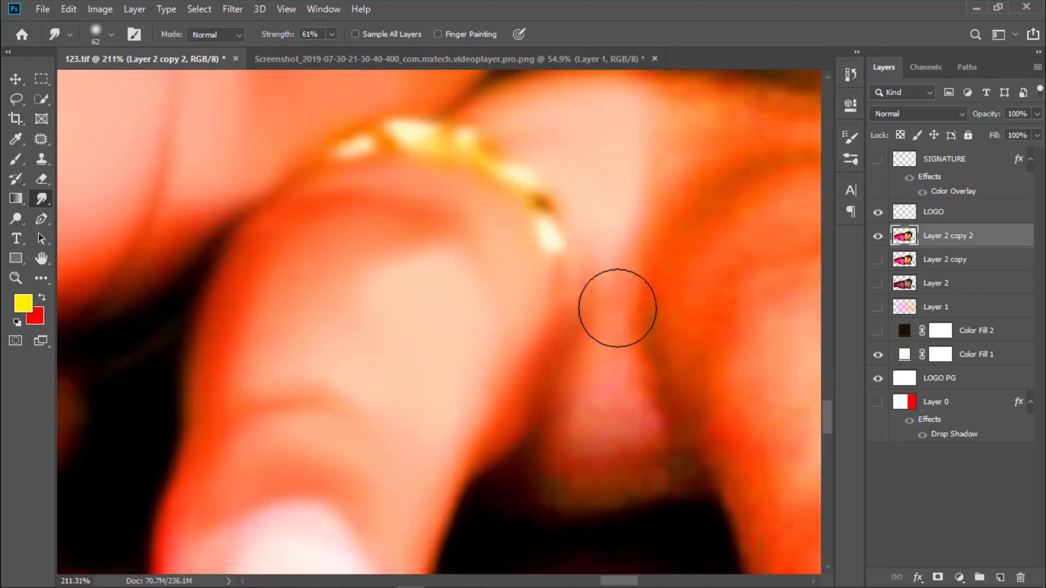
{"action": "scroll", "coordinate": [545, 481], "scroll_direction": "up", "scroll_amount": 1}
{"action": "scroll", "coordinate": [556, 437], "scroll_direction": "right", "scroll_amount": 3}
{"action": "scroll", "coordinate": [600, 281], "scroll_direction": "right", "scroll_amount": 3}
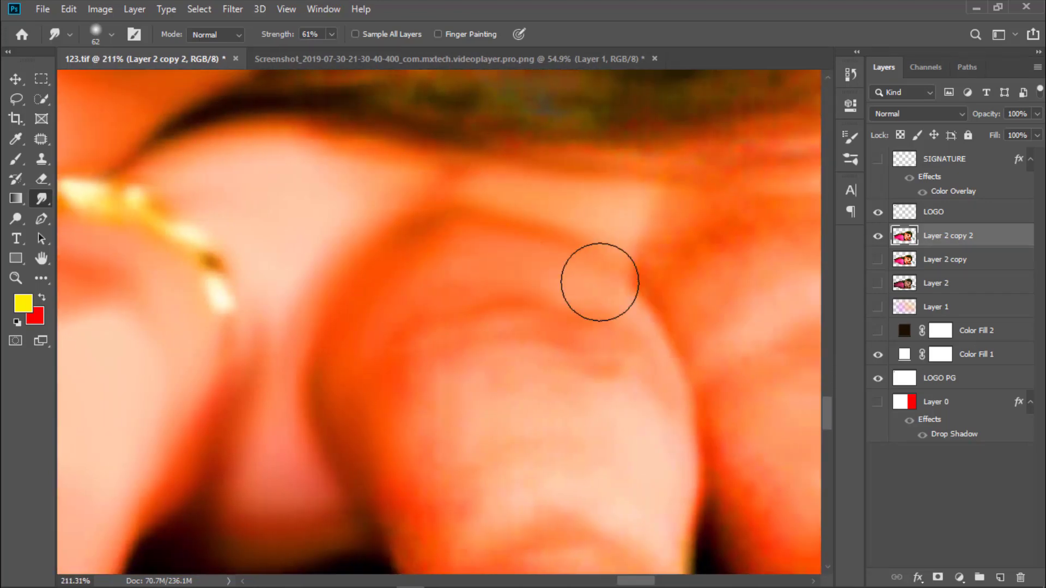
{"action": "scroll", "coordinate": [477, 352], "scroll_direction": "down", "scroll_amount": 2}
{"action": "scroll", "coordinate": [595, 263], "scroll_direction": "up", "scroll_amount": 1}
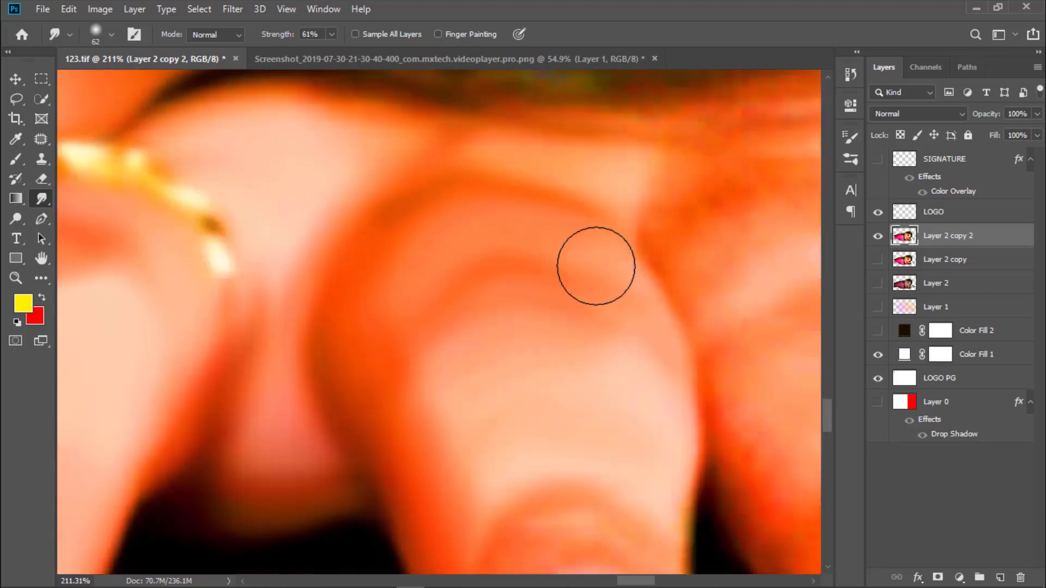
{"action": "scroll", "coordinate": [628, 327], "scroll_direction": "down", "scroll_amount": 1}
{"action": "scroll", "coordinate": [491, 389], "scroll_direction": "up", "scroll_amount": 2}
{"action": "scroll", "coordinate": [562, 318], "scroll_direction": "up", "scroll_amount": 1}
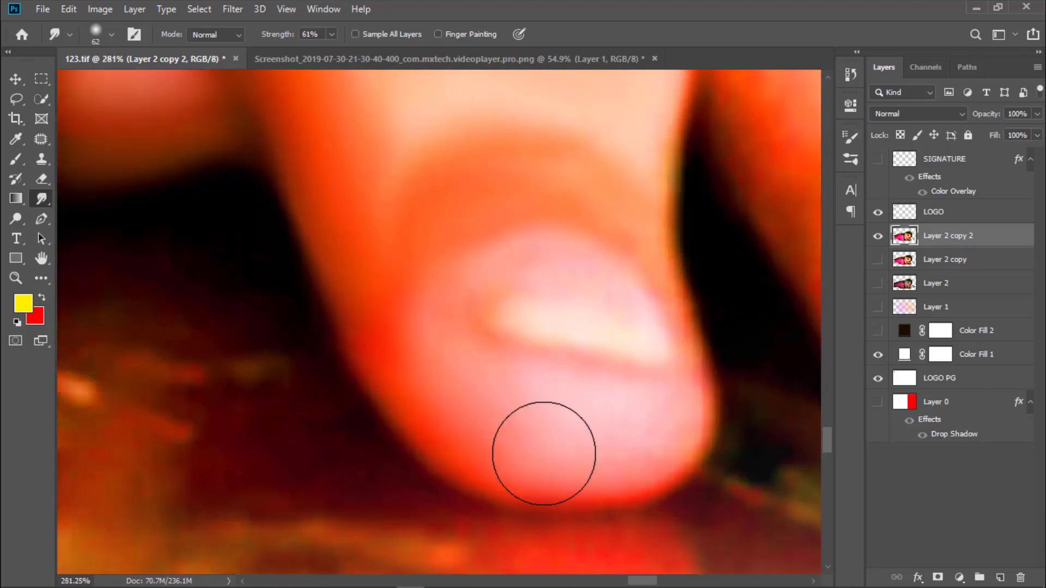
Shrink the smudge brush to 42 and blend the fingernails.
{"action": "key", "text": "bracketleft"}
{"action": "key", "text": "bracketleft"}
{"action": "scroll", "coordinate": [598, 310], "scroll_direction": "down", "scroll_amount": 2}
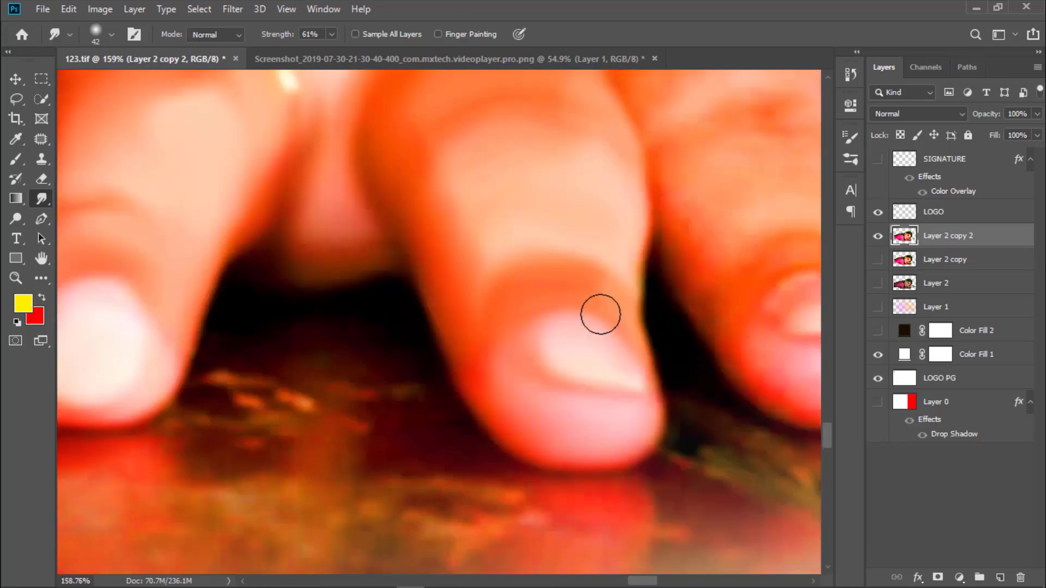
{"action": "scroll", "coordinate": [574, 270], "scroll_direction": "up", "scroll_amount": 2}
{"action": "scroll", "coordinate": [518, 290], "scroll_direction": "down", "scroll_amount": 2}
{"action": "scroll", "coordinate": [518, 289], "scroll_direction": "up", "scroll_amount": 1}
{"action": "right_click", "coordinate": [507, 338]}
{"action": "key", "text": "Escape"}
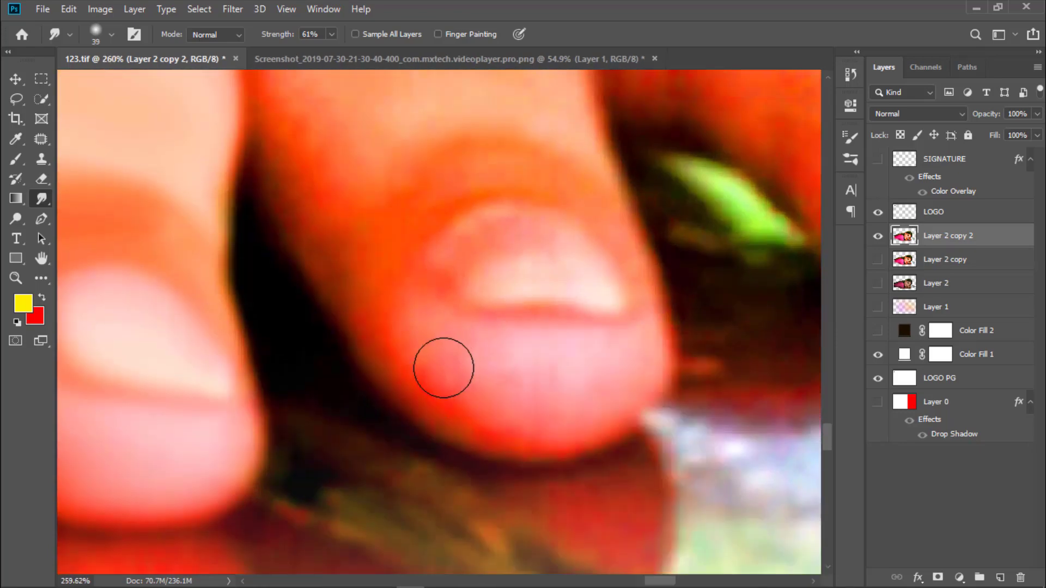
{"action": "scroll", "coordinate": [392, 343], "scroll_direction": "up", "scroll_amount": 2}
{"action": "scroll", "coordinate": [567, 471], "scroll_direction": "up", "scroll_amount": 1}
{"action": "scroll", "coordinate": [397, 360], "scroll_direction": "up", "scroll_amount": 2}
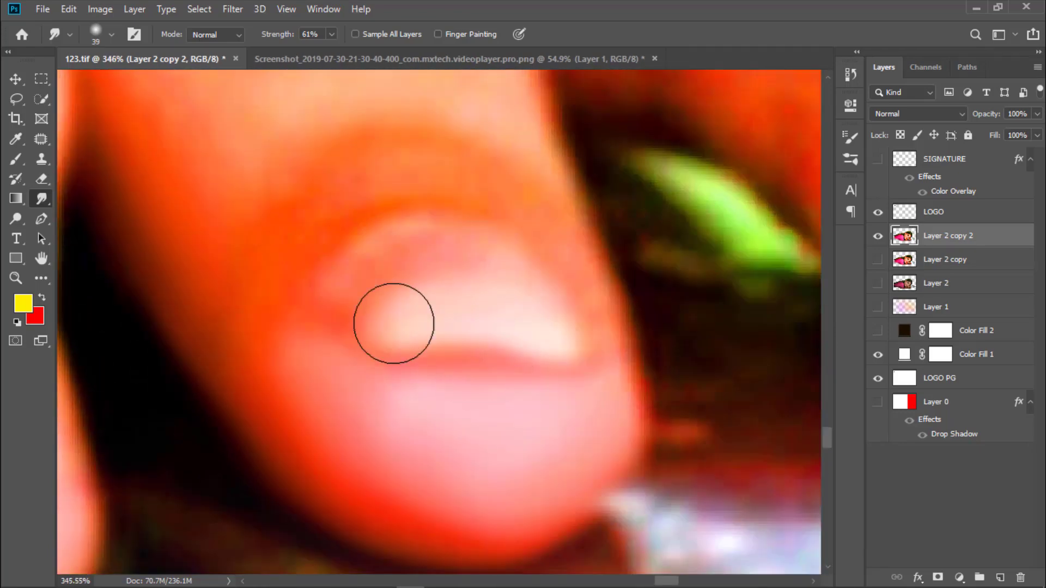
{"action": "scroll", "coordinate": [545, 371], "scroll_direction": "up", "scroll_amount": 2}
{"action": "scroll", "coordinate": [421, 326], "scroll_direction": "down", "scroll_amount": 2}
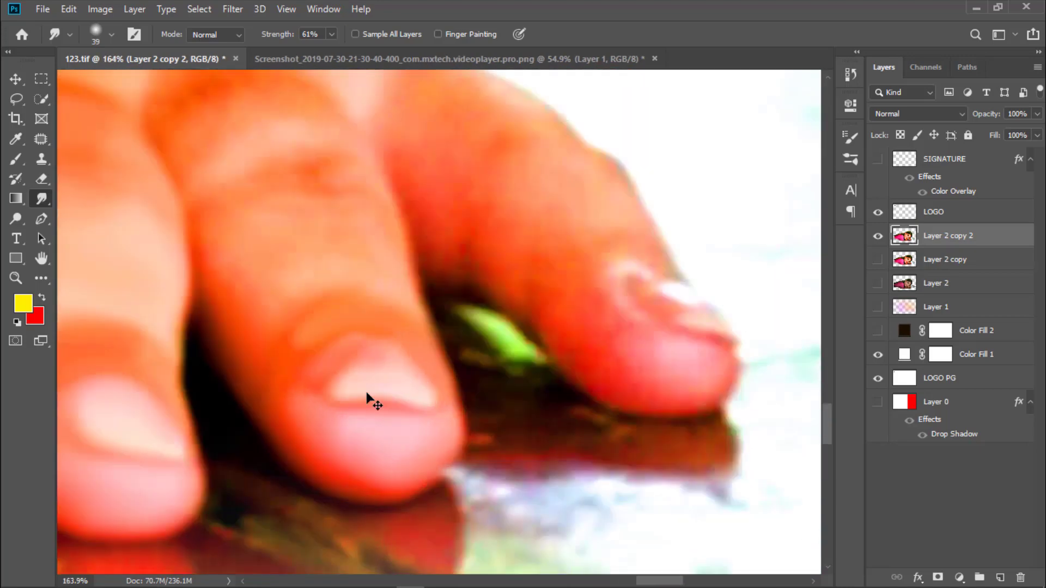
{"action": "scroll", "coordinate": [369, 402], "scroll_direction": "up", "scroll_amount": 2}
Enlarge the smudge brush to 70 and soften the knuckles into painterly strokes.
{"action": "right_click", "coordinate": [369, 381]}
{"action": "left_click_drag", "start_coordinate": [420, 346], "coordinate": [439, 345]}
{"action": "key", "text": "Return"}
{"action": "scroll", "coordinate": [306, 294], "scroll_direction": "up", "scroll_amount": 2}
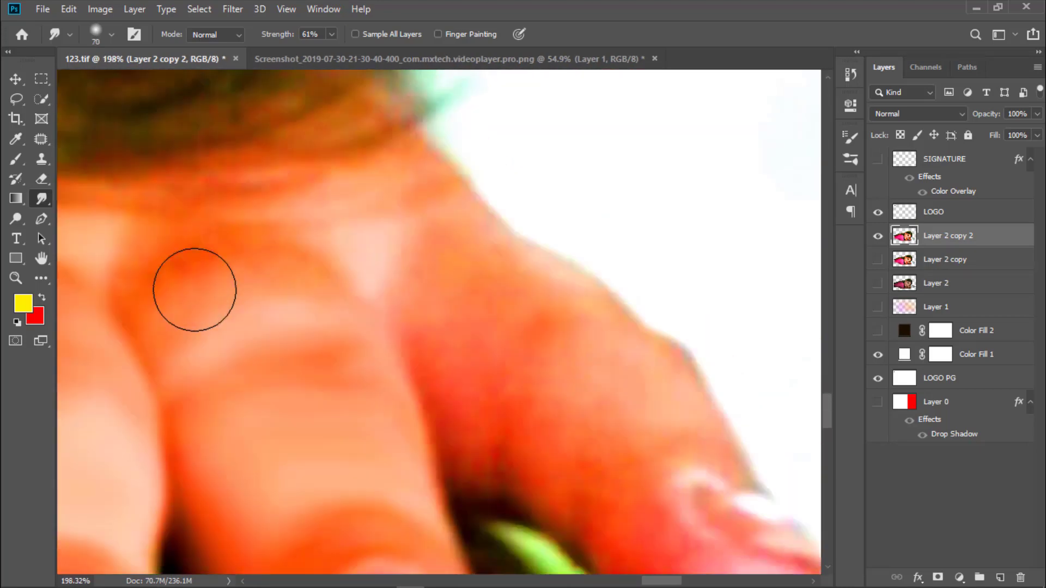
{"action": "scroll", "coordinate": [316, 288], "scroll_direction": "up", "scroll_amount": 2}
{"action": "scroll", "coordinate": [500, 253], "scroll_direction": "right", "scroll_amount": 2}
{"action": "scroll", "coordinate": [491, 253], "scroll_direction": "down", "scroll_amount": 2}
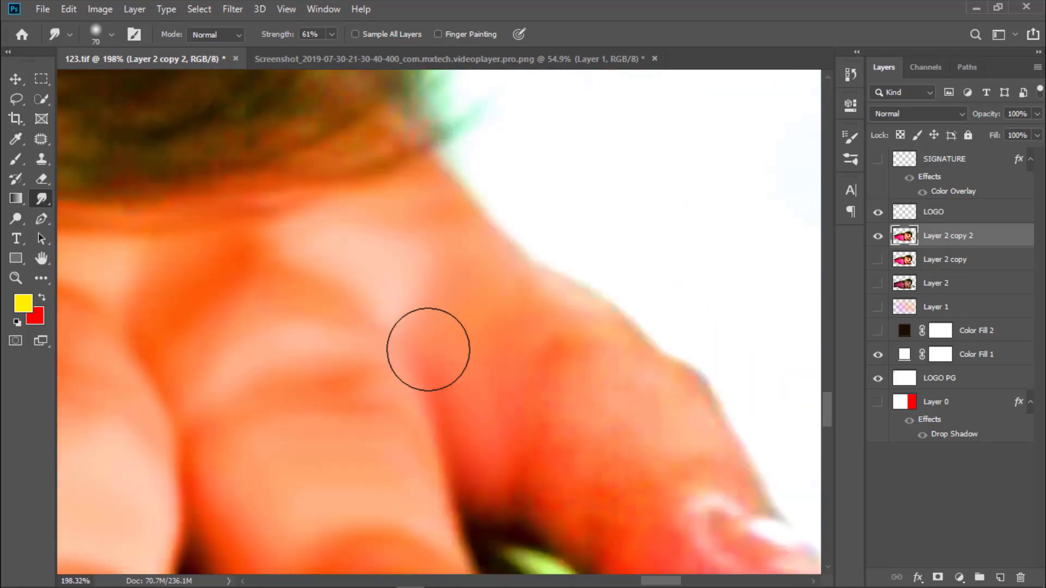
{"action": "scroll", "coordinate": [427, 351], "scroll_direction": "down", "scroll_amount": 2}
{"action": "scroll", "coordinate": [456, 385], "scroll_direction": "down", "scroll_amount": 2}
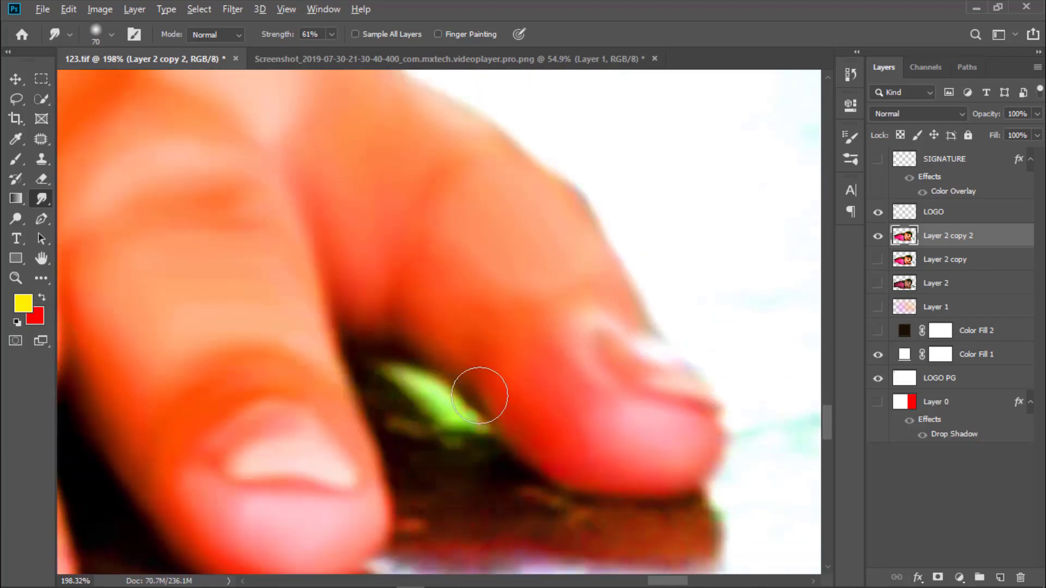
{"action": "scroll", "coordinate": [480, 395], "scroll_direction": "up", "scroll_amount": 2}
{"action": "scroll", "coordinate": [443, 408], "scroll_direction": "down", "scroll_amount": 3}
{"action": "scroll", "coordinate": [607, 467], "scroll_direction": "down", "scroll_amount": 5}
Raise the smudge strength to about 78% and smear the ear.
{"action": "scroll", "coordinate": [618, 483], "scroll_direction": "down", "scroll_amount": 2}
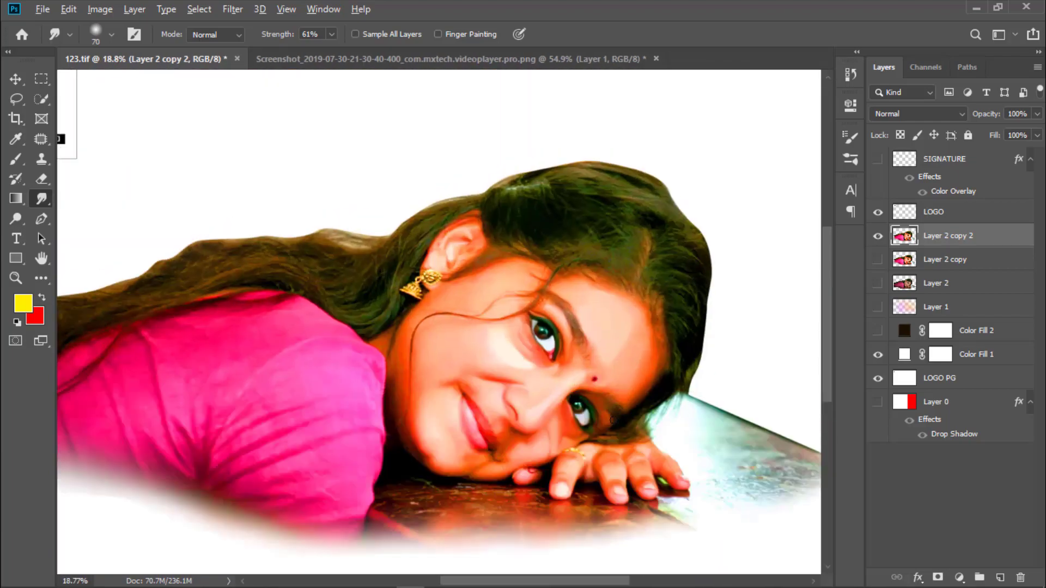
{"action": "scroll", "coordinate": [611, 420], "scroll_direction": "up", "scroll_amount": 8}
{"action": "right_click", "coordinate": [609, 357]}
{"action": "scroll", "coordinate": [341, 315], "scroll_direction": "down", "scroll_amount": 1}
{"action": "left_click_drag", "start_coordinate": [331, 34], "coordinate": [345, 52]}
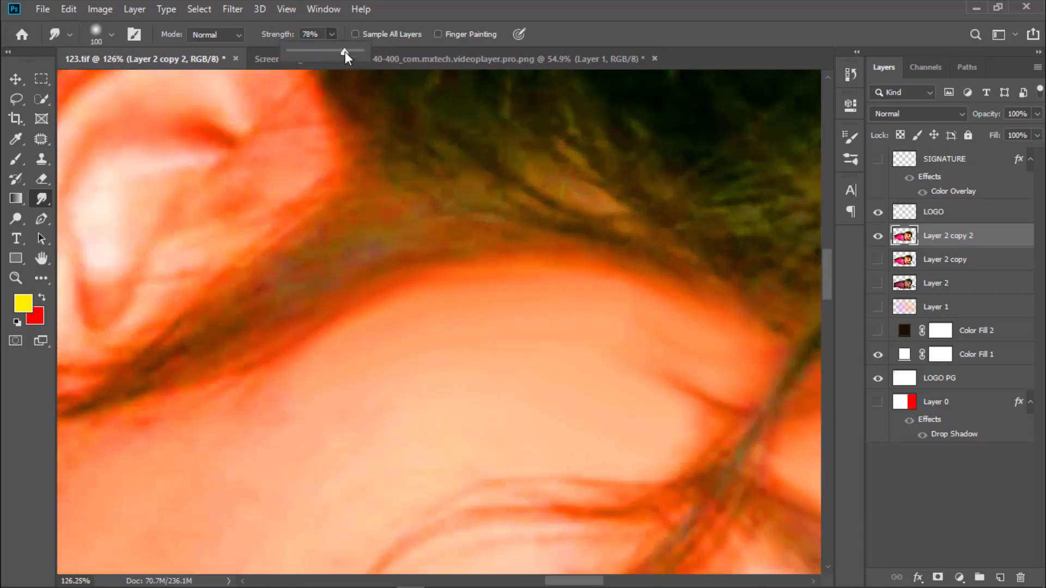
{"action": "scroll", "coordinate": [304, 443], "scroll_direction": "down", "scroll_amount": 4}
{"action": "scroll", "coordinate": [600, 382], "scroll_direction": "up", "scroll_amount": 5}
{"action": "right_click", "coordinate": [599, 381]}
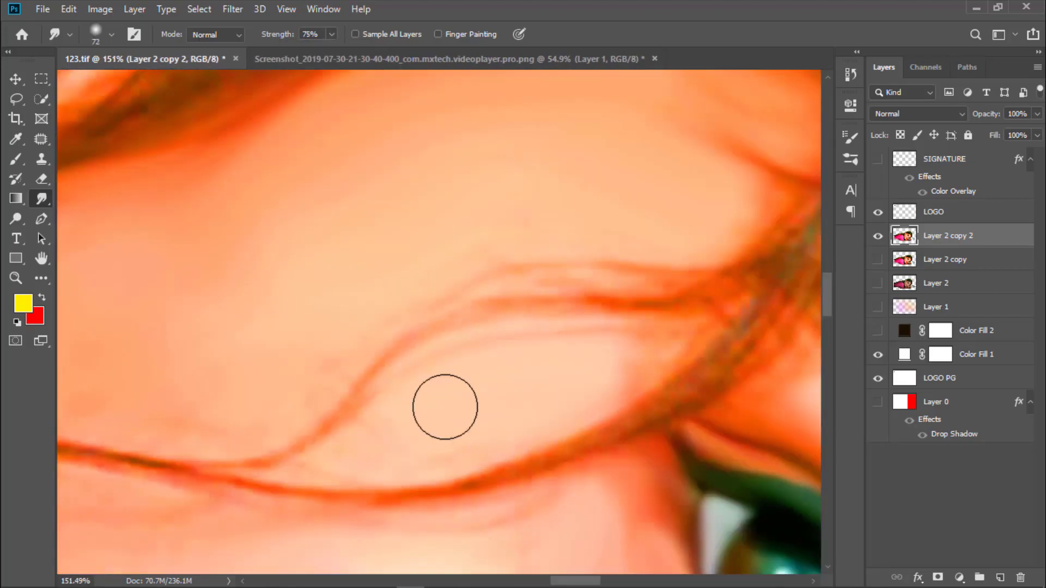
{"action": "scroll", "coordinate": [435, 325], "scroll_direction": "down", "scroll_amount": 3}
{"action": "scroll", "coordinate": [519, 252], "scroll_direction": "down", "scroll_amount": 2}
{"action": "scroll", "coordinate": [475, 225], "scroll_direction": "up", "scroll_amount": 4}
{"action": "scroll", "coordinate": [408, 389], "scroll_direction": "up", "scroll_amount": 2}
Set strength to 58% with a smaller brush and blend the earlobe and hairline edge.
{"action": "key", "text": "5"}
{"action": "key", "text": "8"}
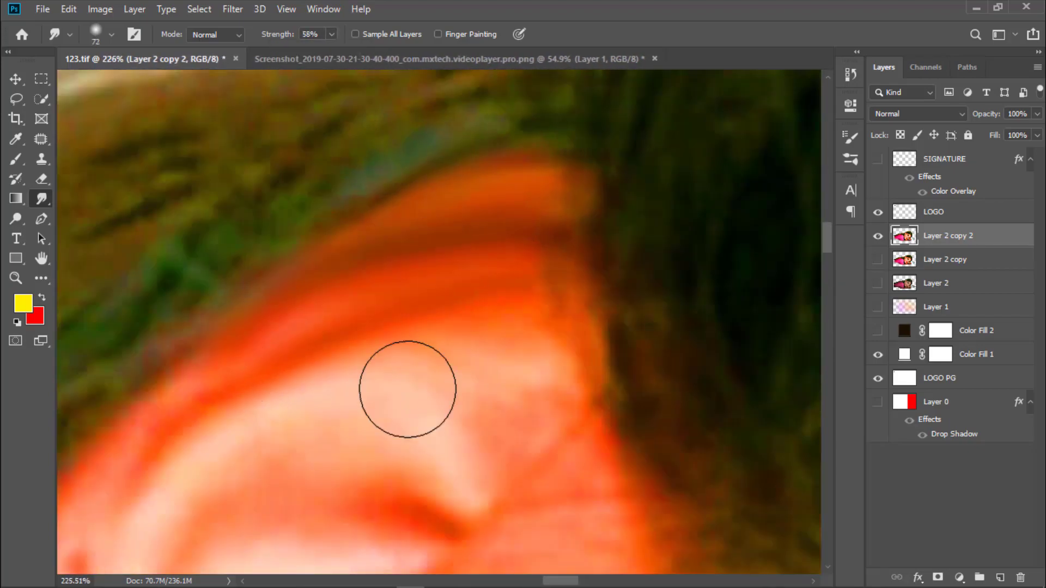
{"action": "scroll", "coordinate": [245, 439], "scroll_direction": "down", "scroll_amount": 1}
{"action": "key", "text": "bracketleft"}
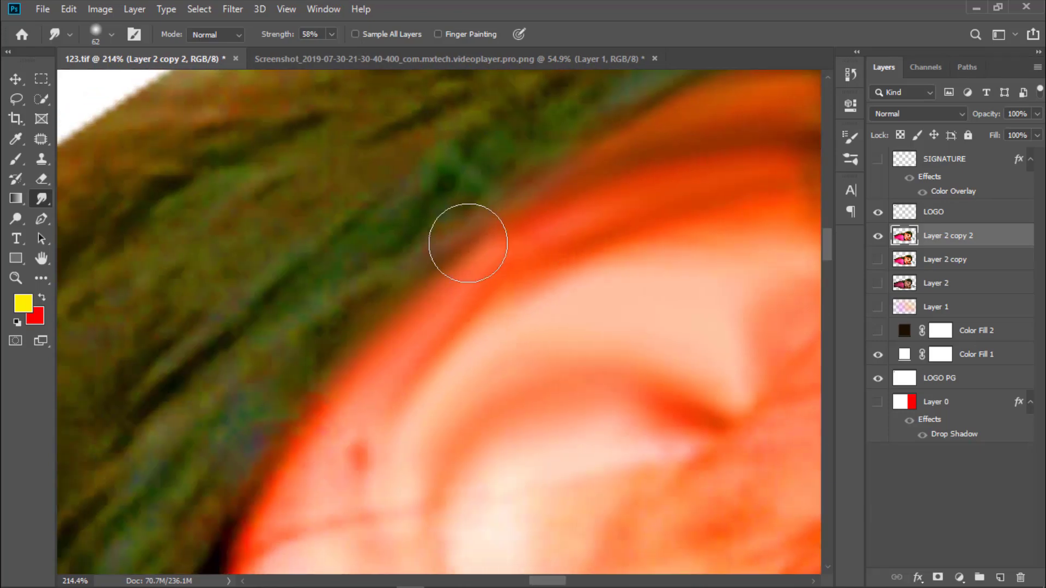
{"action": "scroll", "coordinate": [468, 243], "scroll_direction": "down", "scroll_amount": 1}
{"action": "scroll", "coordinate": [268, 439], "scroll_direction": "down", "scroll_amount": 1}
{"action": "scroll", "coordinate": [306, 402], "scroll_direction": "down", "scroll_amount": 1}
{"action": "scroll", "coordinate": [531, 349], "scroll_direction": "down", "scroll_amount": 1}
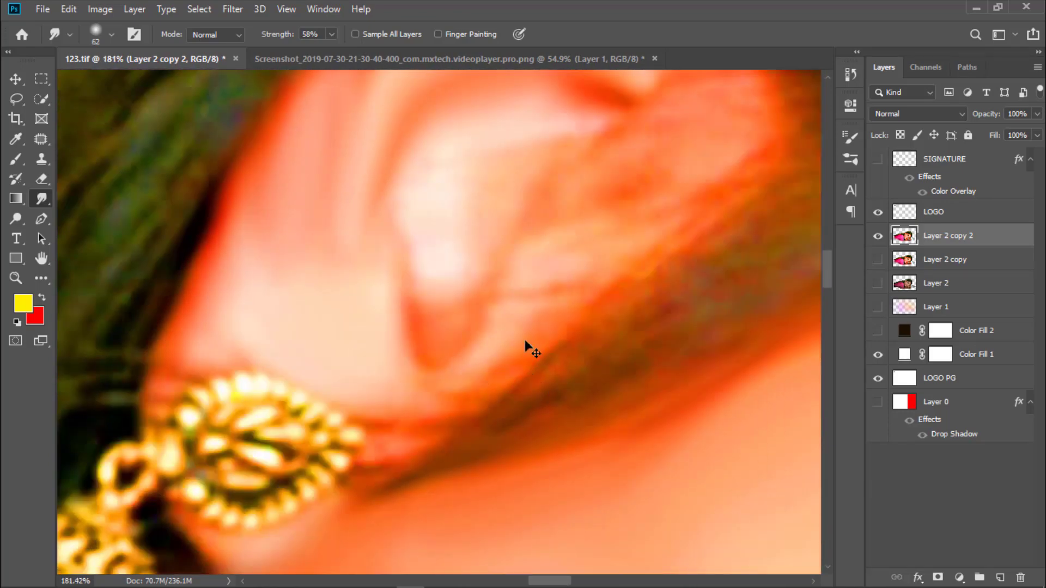
{"action": "scroll", "coordinate": [393, 364], "scroll_direction": "up", "scroll_amount": 3}
{"action": "scroll", "coordinate": [472, 401], "scroll_direction": "down", "scroll_amount": 2}
{"action": "scroll", "coordinate": [497, 373], "scroll_direction": "right", "scroll_amount": 2}
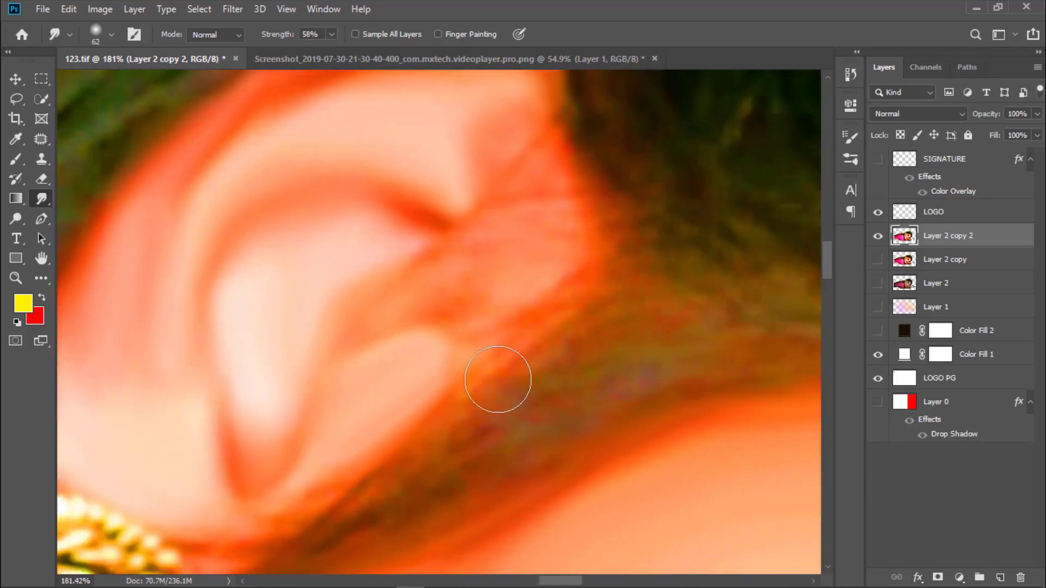
Enlarge the brush, set strength to 68% and smudge the neck skin.
{"action": "key", "text": "bracketright"}
{"action": "key", "text": "bracketright"}
{"action": "key", "text": "bracketright"}
{"action": "scroll", "coordinate": [541, 354], "scroll_direction": "down", "scroll_amount": 2}
{"action": "key", "text": "bracketright"}
{"action": "key", "text": "bracketright"}
{"action": "key", "text": "6"}
{"action": "key", "text": "8"}
{"action": "scroll", "coordinate": [583, 374], "scroll_direction": "right", "scroll_amount": 2}
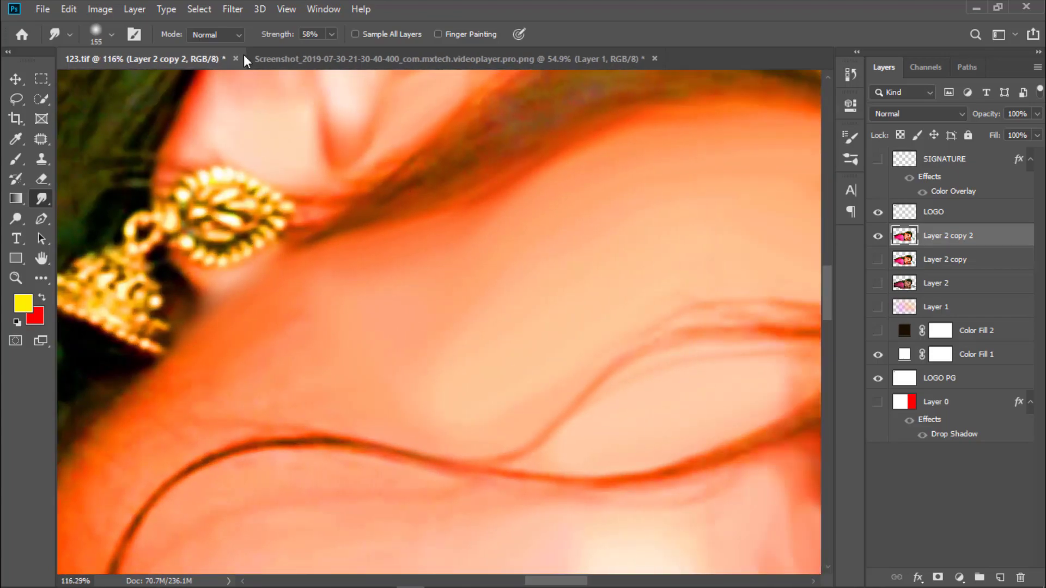
{"action": "scroll", "coordinate": [537, 345], "scroll_direction": "right", "scroll_amount": 1}
{"action": "scroll", "coordinate": [537, 345], "scroll_direction": "up", "scroll_amount": 1}
{"action": "scroll", "coordinate": [529, 287], "scroll_direction": "left", "scroll_amount": 2}
Shrink the brush back to 114 and smooth the lower neck toward the shoulder.
{"action": "key", "text": "bracketleft"}
{"action": "key", "text": "bracketleft"}
{"action": "scroll", "coordinate": [530, 287], "scroll_direction": "down", "scroll_amount": 3}
{"action": "scroll", "coordinate": [226, 283], "scroll_direction": "down", "scroll_amount": 3}
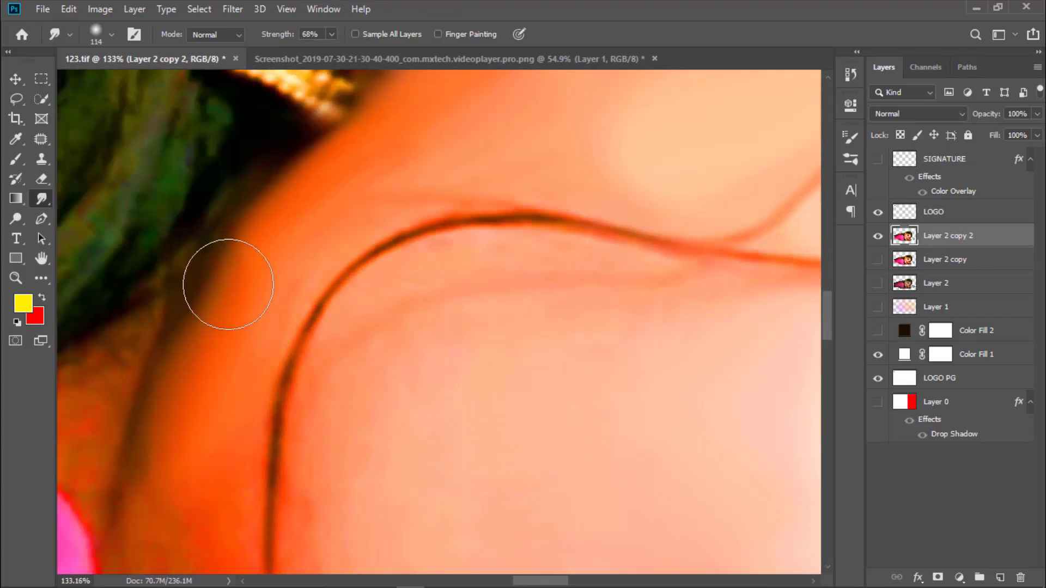
{"action": "scroll", "coordinate": [226, 283], "scroll_direction": "down", "scroll_amount": 5}
{"action": "scroll", "coordinate": [419, 229], "scroll_direction": "up", "scroll_amount": 5}
{"action": "scroll", "coordinate": [419, 229], "scroll_direction": "left", "scroll_amount": 2}
{"action": "scroll", "coordinate": [419, 230], "scroll_direction": "down", "scroll_amount": 1}
{"action": "scroll", "coordinate": [369, 82], "scroll_direction": "down", "scroll_amount": 2}
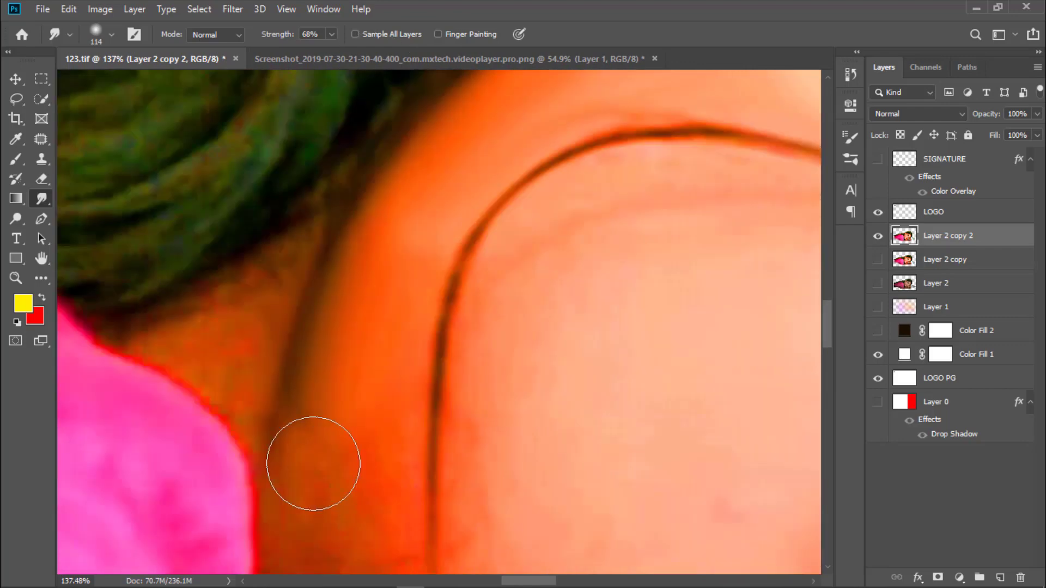
{"action": "scroll", "coordinate": [321, 438], "scroll_direction": "down", "scroll_amount": 5}
{"action": "scroll", "coordinate": [456, 427], "scroll_direction": "up", "scroll_amount": 3}
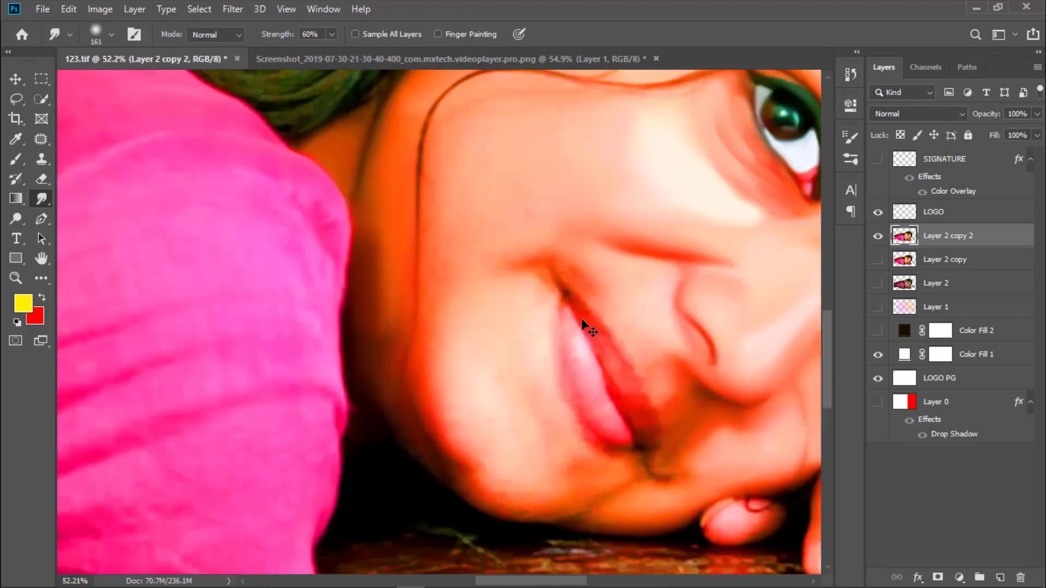
{"action": "scroll", "coordinate": [586, 327], "scroll_direction": "up", "scroll_amount": 3}
{"action": "right_click", "coordinate": [305, 305]}
Set smudge strength to 74% and smear the skin along the ear line.
{"action": "key", "text": "Return"}
{"action": "key", "text": "7"}
{"action": "key", "text": "4"}
{"action": "left_click_drag", "start_coordinate": [455, 216], "coordinate": [298, 210]}
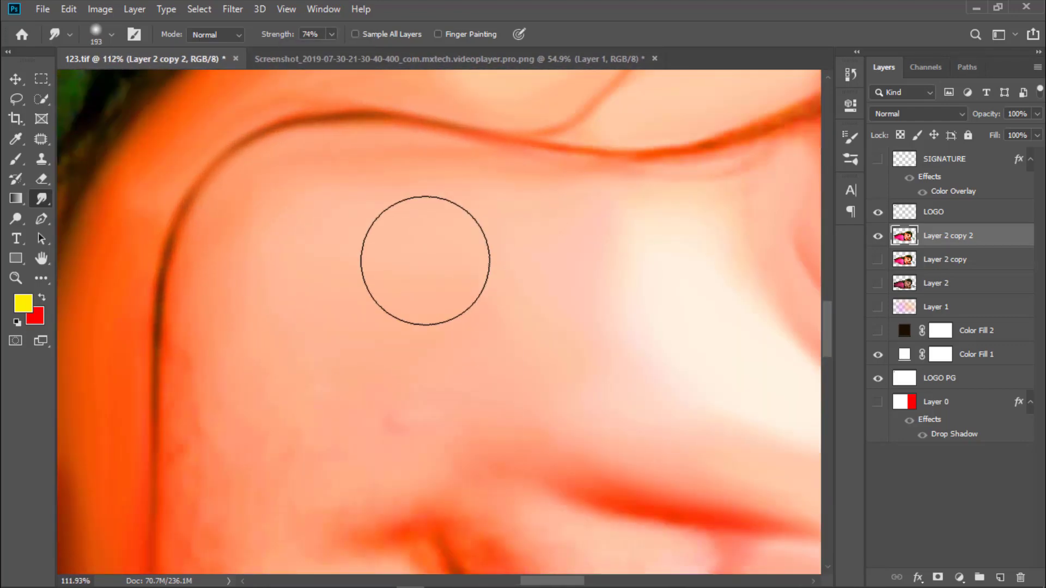
Reduce the smudge brush size to 130.
{"action": "right_click", "coordinate": [374, 229]}
{"action": "scroll", "coordinate": [408, 257], "scroll_direction": "down", "scroll_amount": 3}
{"action": "scroll", "coordinate": [408, 257], "scroll_direction": "up", "scroll_amount": 3}
{"action": "right_click", "coordinate": [395, 227]}
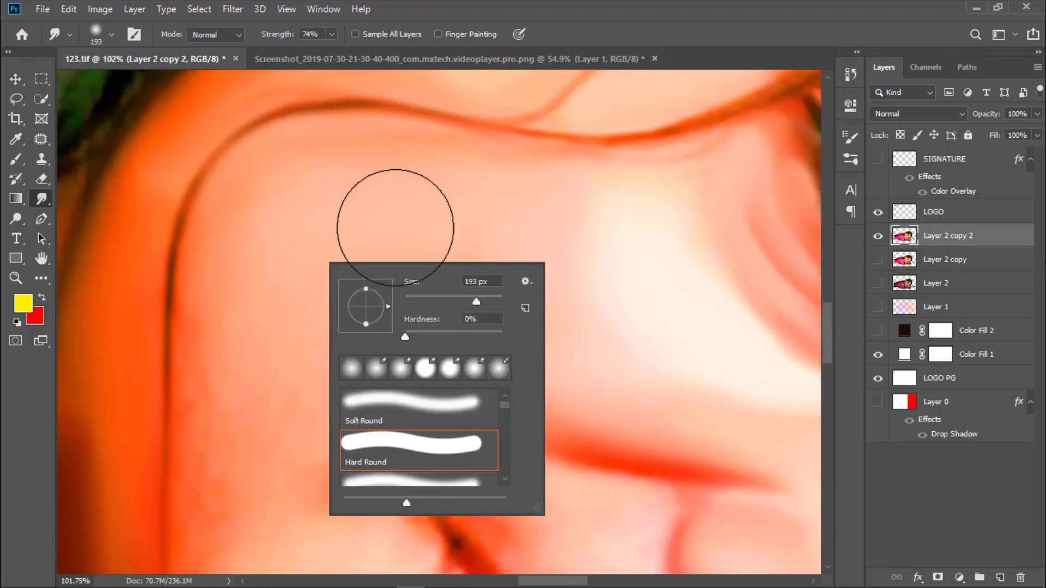
{"action": "key", "text": "Escape"}
{"action": "right_click", "coordinate": [400, 176]}
{"action": "left_click_drag", "start_coordinate": [481, 249], "coordinate": [463, 250]}
{"action": "key", "text": "Return"}
Shrink the smudge brush to 97 and blend the skin around the mouth.
{"action": "scroll", "coordinate": [229, 333], "scroll_direction": "down", "scroll_amount": 1}
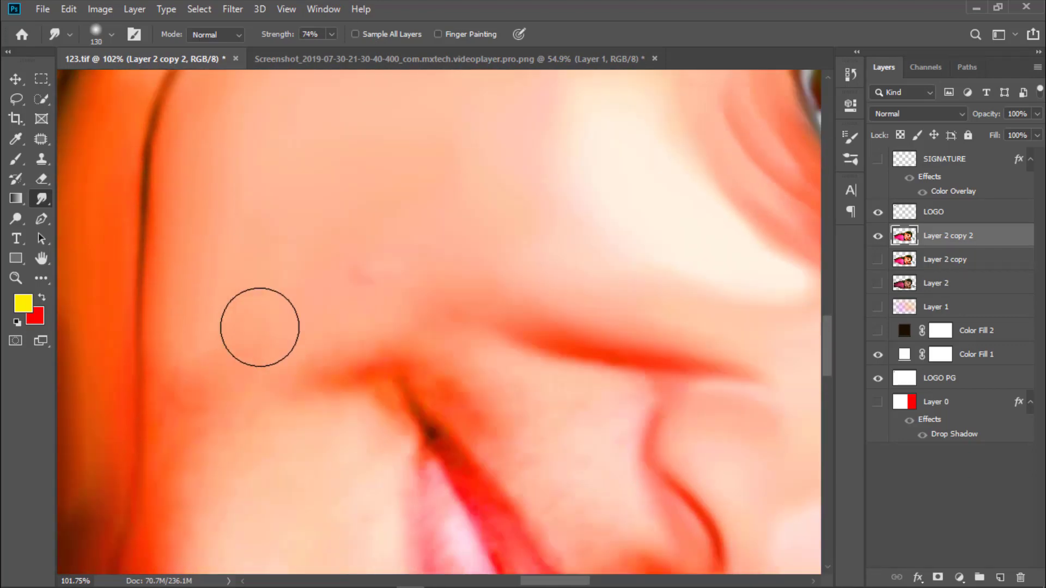
{"action": "scroll", "coordinate": [192, 350], "scroll_direction": "down", "scroll_amount": 1}
{"action": "scroll", "coordinate": [150, 346], "scroll_direction": "down", "scroll_amount": 3}
{"action": "scroll", "coordinate": [248, 310], "scroll_direction": "left", "scroll_amount": 2}
{"action": "scroll", "coordinate": [253, 406], "scroll_direction": "down", "scroll_amount": 1}
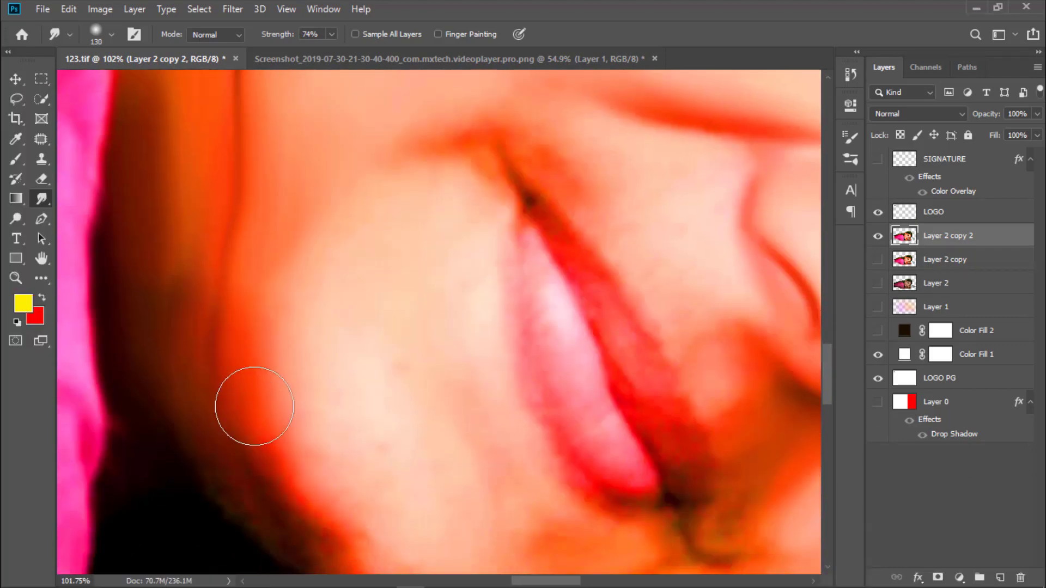
{"action": "scroll", "coordinate": [234, 412], "scroll_direction": "down", "scroll_amount": 2}
{"action": "scroll", "coordinate": [244, 392], "scroll_direction": "up", "scroll_amount": 2}
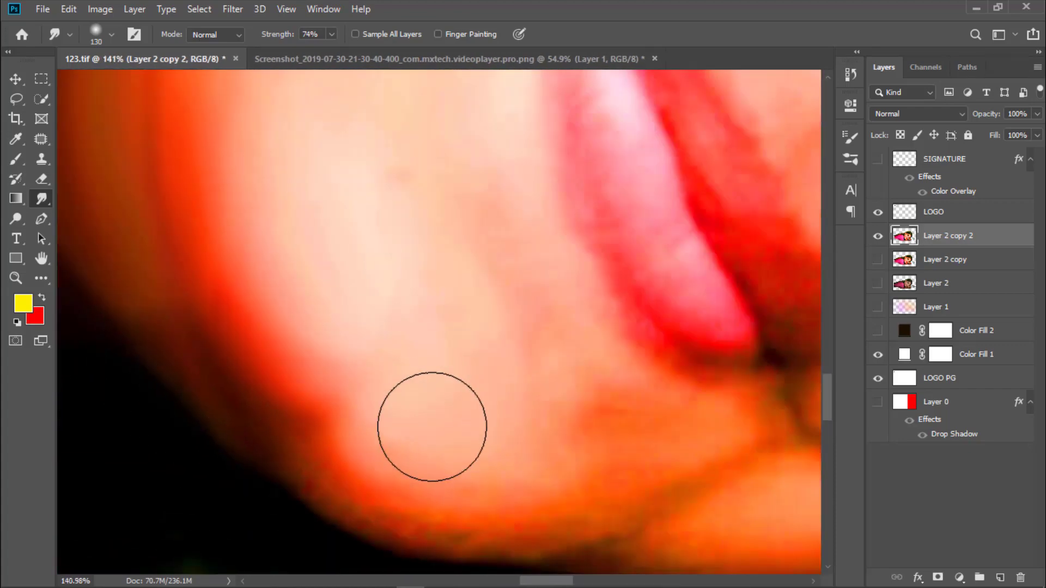
{"action": "key", "text": "bracketleft"}
{"action": "key", "text": "bracketleft"}
{"action": "key", "text": "bracketleft"}
{"action": "scroll", "coordinate": [326, 436], "scroll_direction": "right", "scroll_amount": 4}
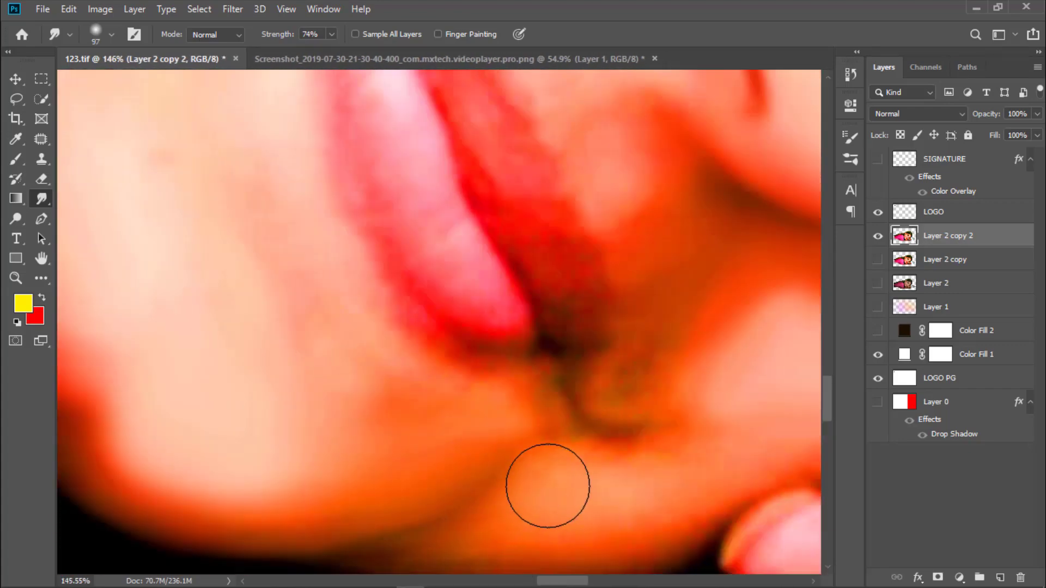
{"action": "scroll", "coordinate": [547, 486], "scroll_direction": "down", "scroll_amount": 2}
{"action": "scroll", "coordinate": [491, 425], "scroll_direction": "right", "scroll_amount": 2}
Lower smudge strength to 70% and keep blending the chin and lower cheeks.
{"action": "key", "text": "7"}
{"action": "scroll", "coordinate": [572, 433], "scroll_direction": "right", "scroll_amount": 3}
{"action": "scroll", "coordinate": [606, 323], "scroll_direction": "up", "scroll_amount": 1}
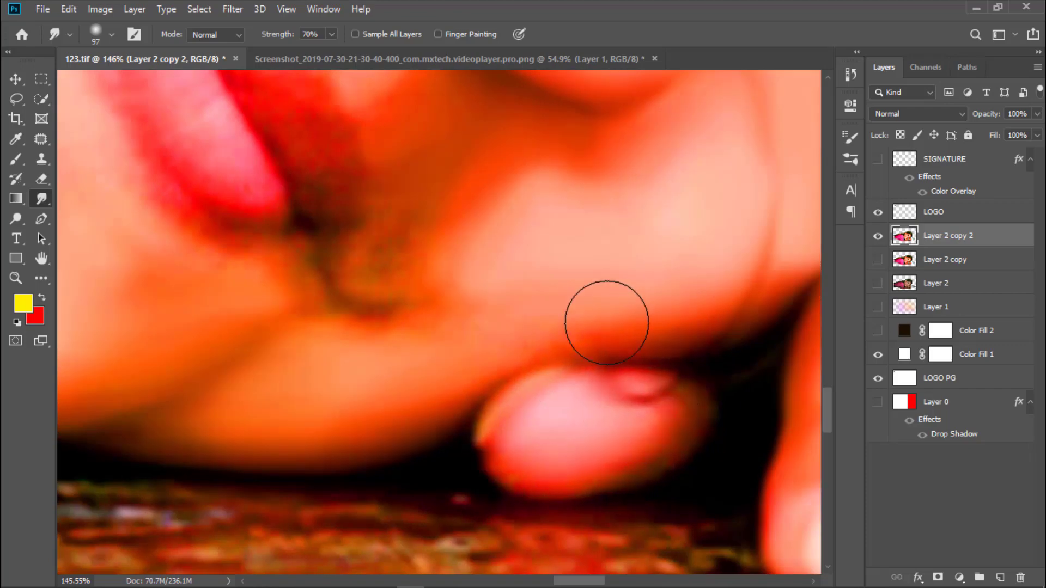
{"action": "scroll", "coordinate": [599, 447], "scroll_direction": "up", "scroll_amount": 3}
{"action": "scroll", "coordinate": [354, 235], "scroll_direction": "down", "scroll_amount": 3}
{"action": "scroll", "coordinate": [460, 234], "scroll_direction": "up", "scroll_amount": 2}
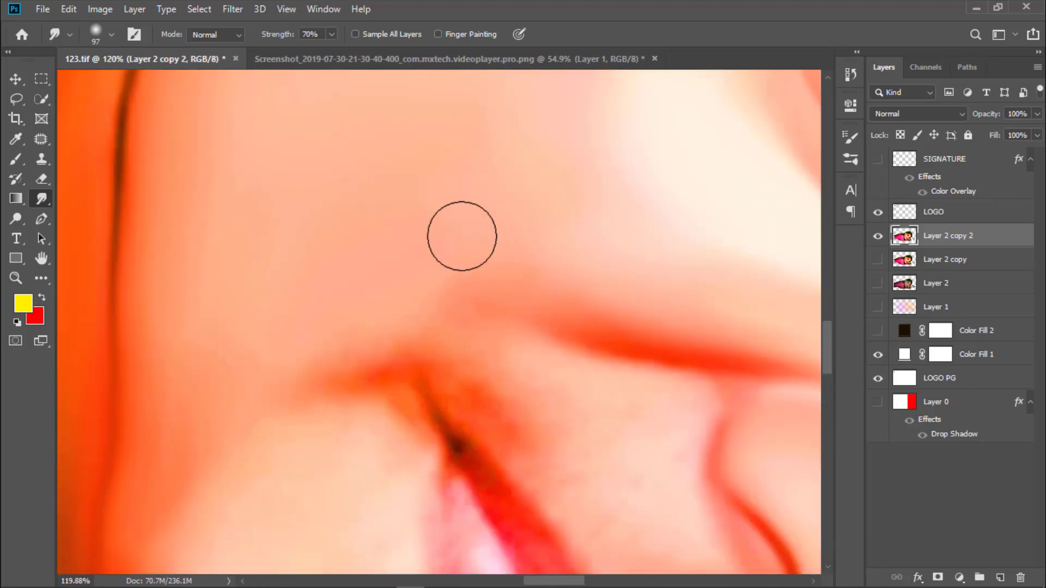
{"action": "scroll", "coordinate": [308, 373], "scroll_direction": "up", "scroll_amount": 1}
{"action": "scroll", "coordinate": [439, 436], "scroll_direction": "down", "scroll_amount": 3}
{"action": "scroll", "coordinate": [460, 367], "scroll_direction": "up", "scroll_amount": 3}
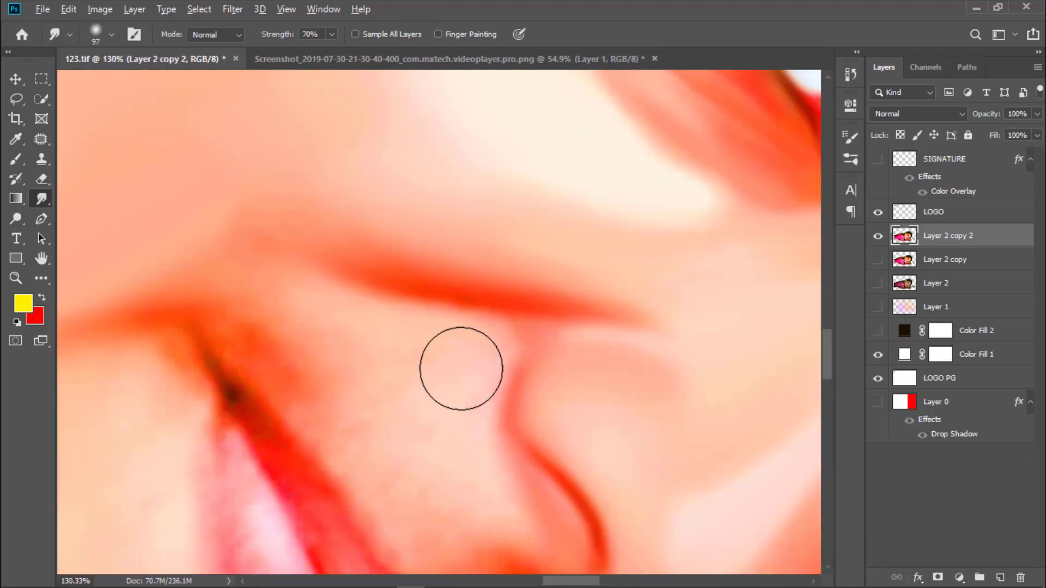
{"action": "scroll", "coordinate": [206, 337], "scroll_direction": "up", "scroll_amount": 1}
{"action": "scroll", "coordinate": [327, 350], "scroll_direction": "left", "scroll_amount": 2}
{"action": "scroll", "coordinate": [441, 420], "scroll_direction": "down", "scroll_amount": 1}
{"action": "scroll", "coordinate": [442, 420], "scroll_direction": "down", "scroll_amount": 2}
Switch to a smaller Soft Round brush and smudge the lips into soft strokes.
{"action": "right_click", "coordinate": [422, 337]}
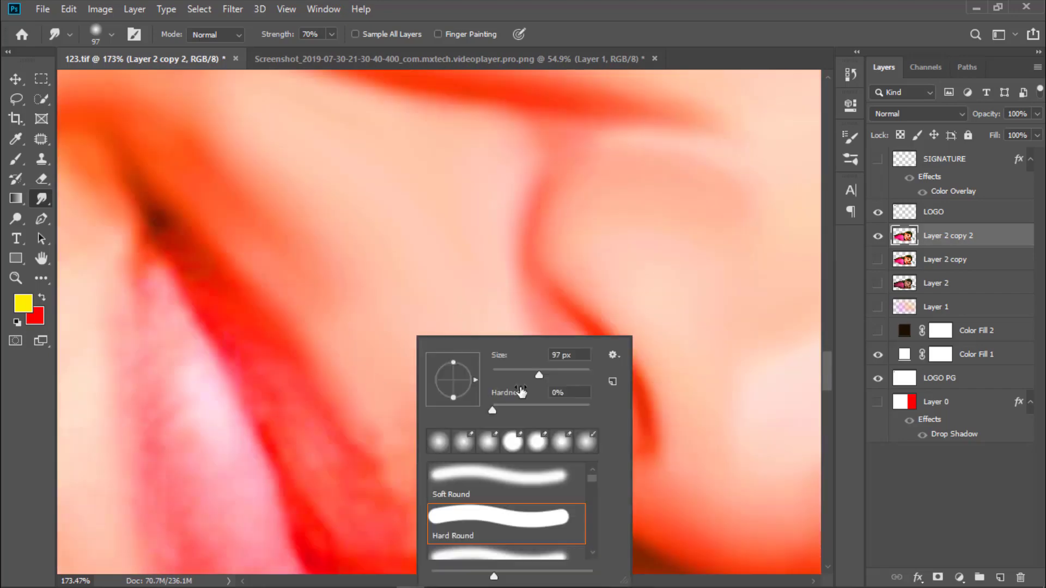
{"action": "left_click_drag", "start_coordinate": [523, 366], "coordinate": [500, 354]}
{"action": "key", "text": "Return"}
{"action": "scroll", "coordinate": [444, 373], "scroll_direction": "up", "scroll_amount": 2}
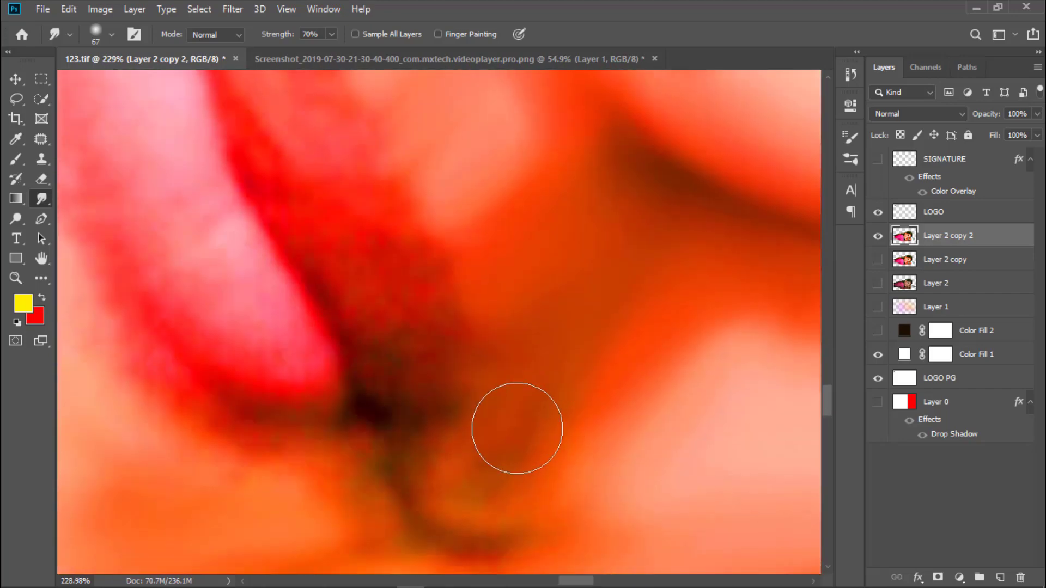
{"action": "scroll", "coordinate": [669, 320], "scroll_direction": "down", "scroll_amount": 2}
{"action": "scroll", "coordinate": [315, 275], "scroll_direction": "down", "scroll_amount": 1}
{"action": "scroll", "coordinate": [350, 323], "scroll_direction": "up", "scroll_amount": 2}
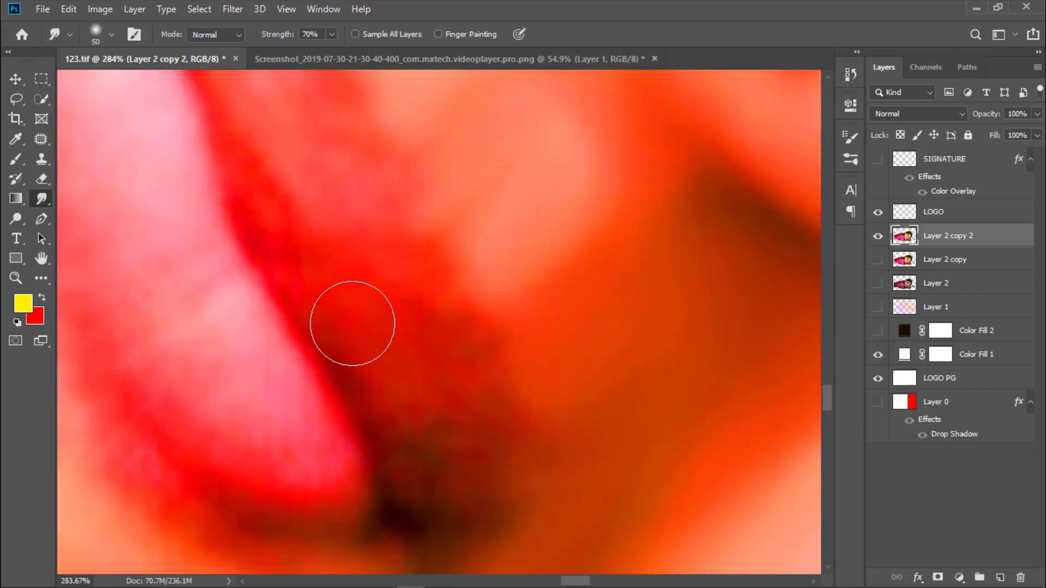
{"action": "scroll", "coordinate": [469, 378], "scroll_direction": "up", "scroll_amount": 1}
{"action": "scroll", "coordinate": [586, 367], "scroll_direction": "down", "scroll_amount": 4}
{"action": "scroll", "coordinate": [469, 385], "scroll_direction": "up", "scroll_amount": 2}
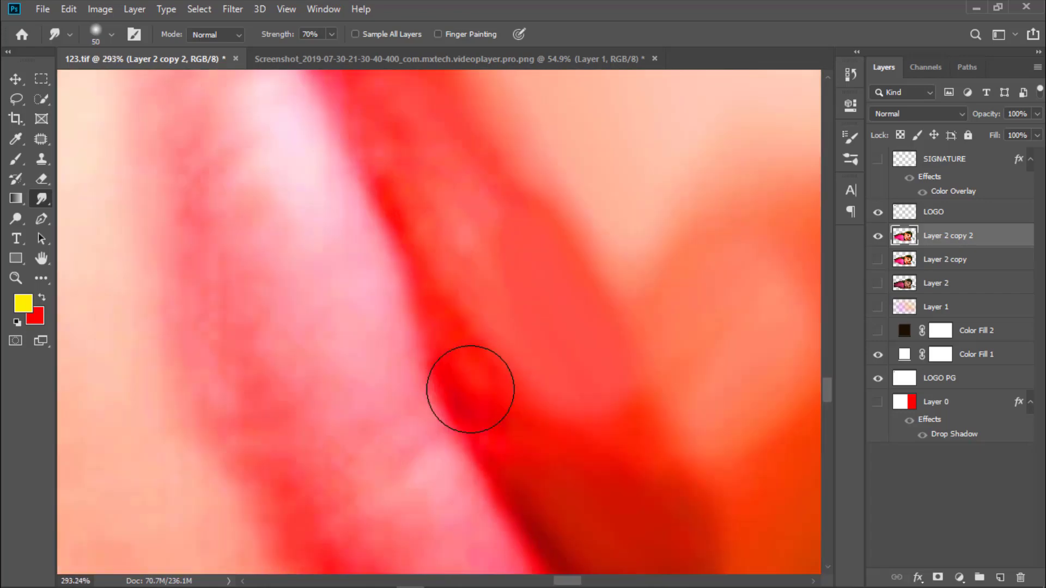
{"action": "scroll", "coordinate": [410, 319], "scroll_direction": "down", "scroll_amount": 1}
{"action": "scroll", "coordinate": [509, 380], "scroll_direction": "down", "scroll_amount": 1}
{"action": "scroll", "coordinate": [561, 297], "scroll_direction": "down", "scroll_amount": 1}
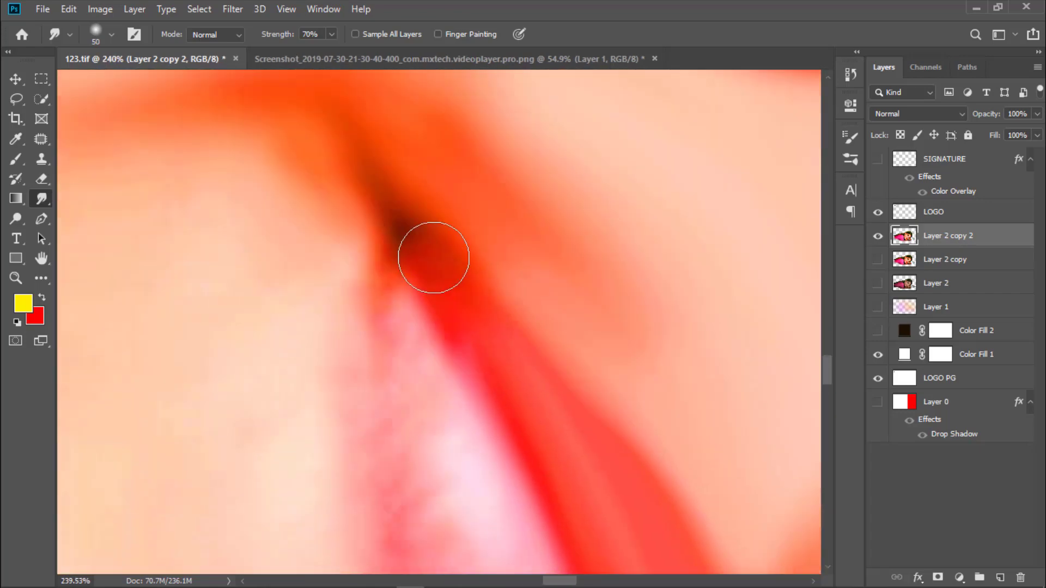
{"action": "scroll", "coordinate": [535, 337], "scroll_direction": "down", "scroll_amount": 1}
{"action": "scroll", "coordinate": [536, 337], "scroll_direction": "up", "scroll_amount": 3}
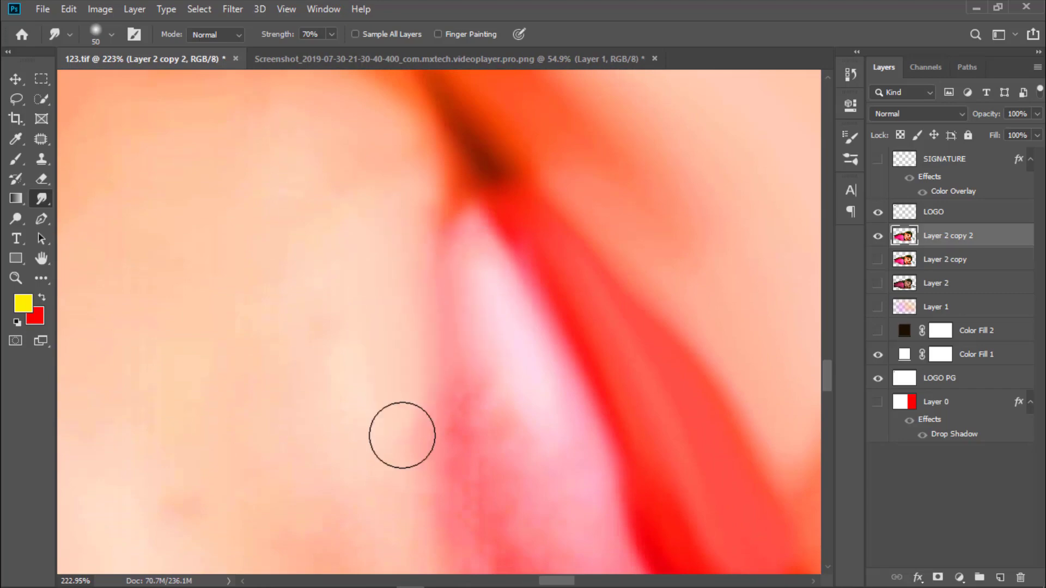
{"action": "scroll", "coordinate": [483, 380], "scroll_direction": "down", "scroll_amount": 2}
{"action": "scroll", "coordinate": [509, 390], "scroll_direction": "up", "scroll_amount": 3}
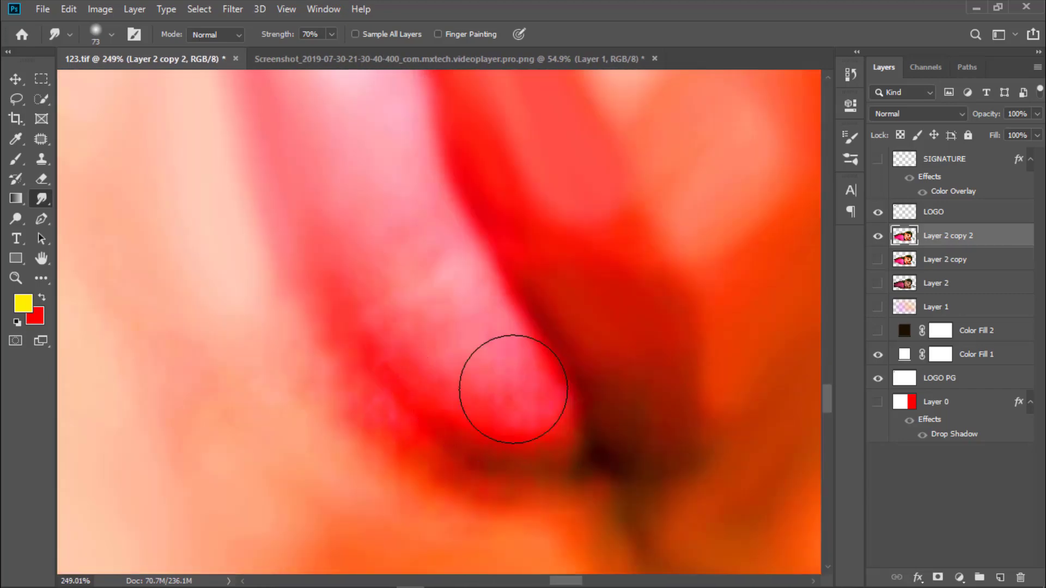
Shrink the brush further and smooth out the tip of the lips.
{"action": "key", "text": "bracketleft"}
{"action": "key", "text": "bracketleft"}
{"action": "key", "text": "bracketleft"}
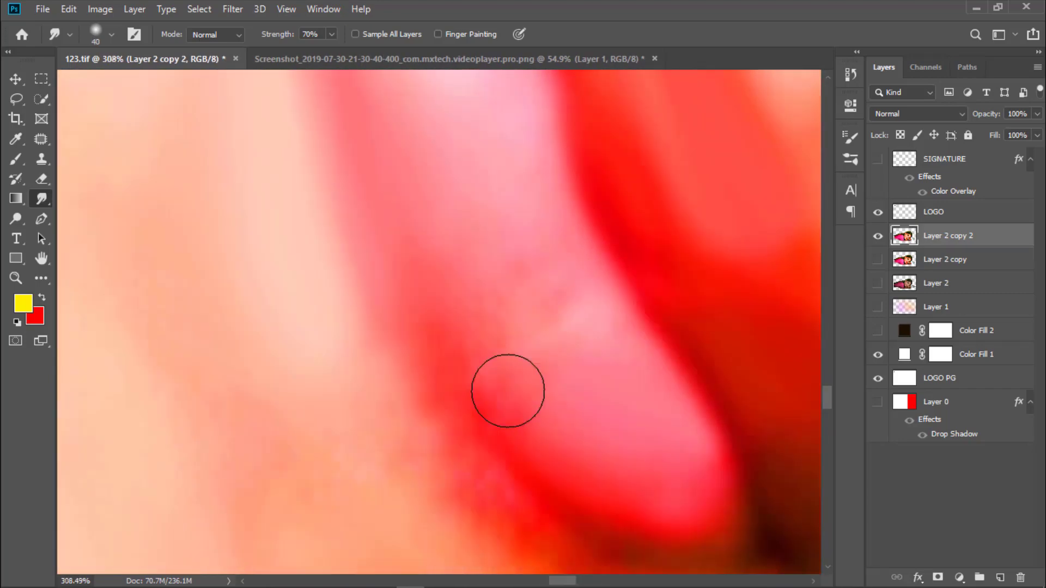
{"action": "scroll", "coordinate": [621, 499], "scroll_direction": "down", "scroll_amount": 5}
{"action": "scroll", "coordinate": [469, 354], "scroll_direction": "up", "scroll_amount": 3}
{"action": "scroll", "coordinate": [563, 448], "scroll_direction": "down", "scroll_amount": 4}
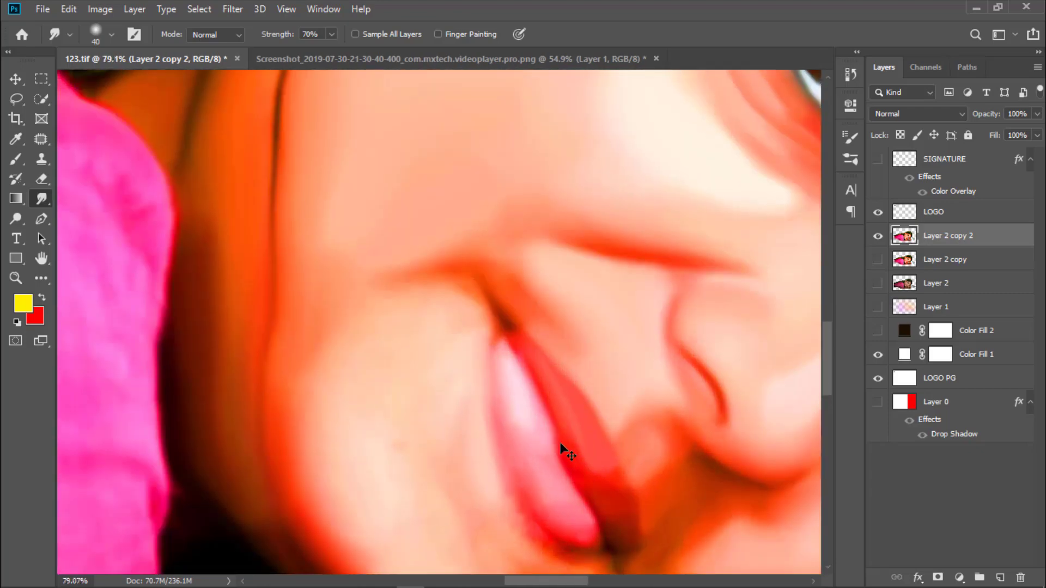
{"action": "scroll", "coordinate": [514, 299], "scroll_direction": "up", "scroll_amount": 4}
{"action": "scroll", "coordinate": [585, 482], "scroll_direction": "down", "scroll_amount": 4}
{"action": "scroll", "coordinate": [585, 483], "scroll_direction": "up", "scroll_amount": 5}
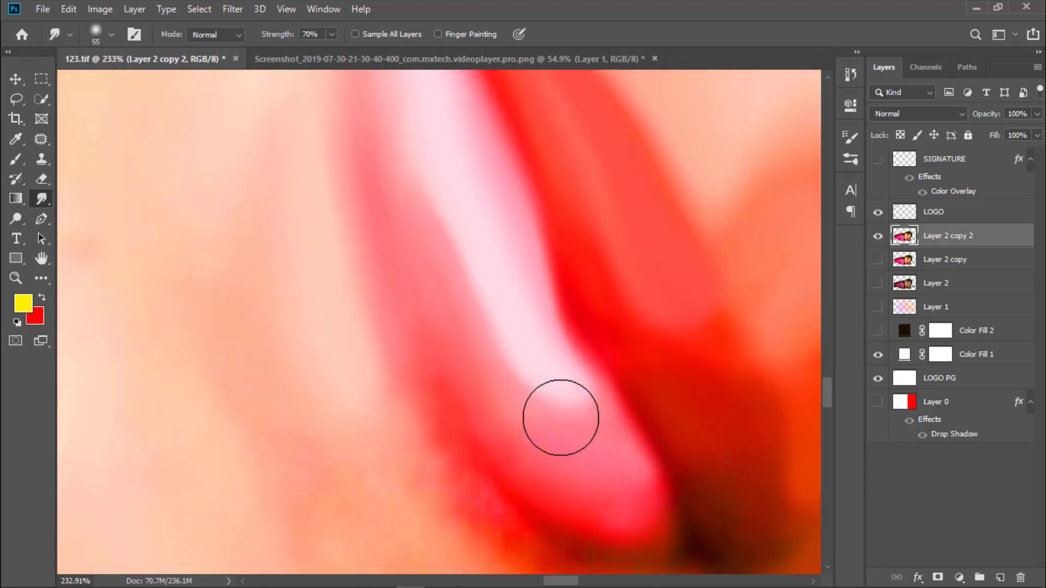
{"action": "scroll", "coordinate": [518, 408], "scroll_direction": "up", "scroll_amount": 2}
{"action": "scroll", "coordinate": [556, 483], "scroll_direction": "down", "scroll_amount": 1}
{"action": "scroll", "coordinate": [596, 448], "scroll_direction": "down", "scroll_amount": 1}
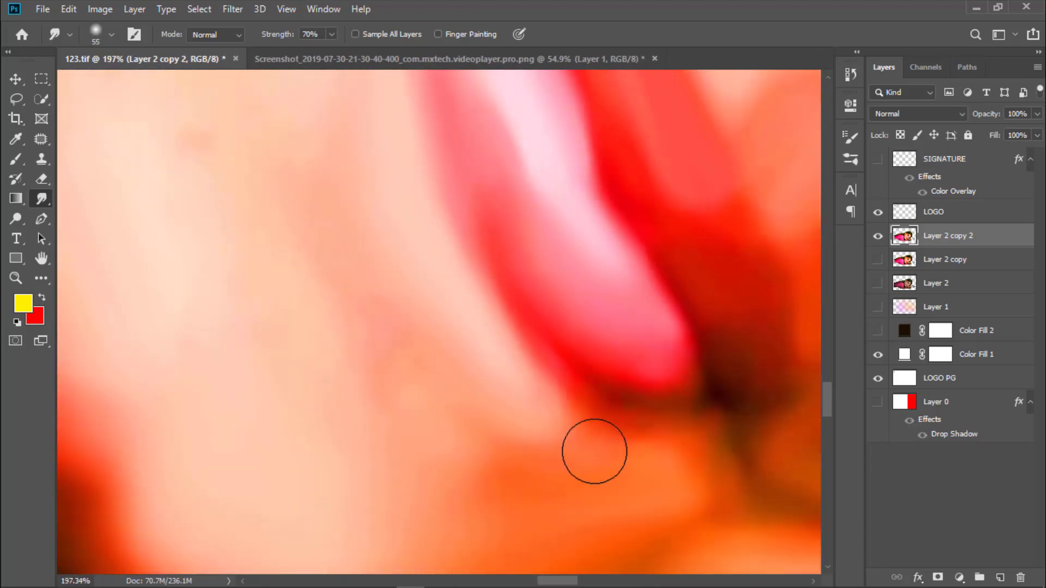
{"action": "scroll", "coordinate": [651, 450], "scroll_direction": "down", "scroll_amount": 3}
{"action": "scroll", "coordinate": [628, 355], "scroll_direction": "up", "scroll_amount": 2}
{"action": "scroll", "coordinate": [479, 432], "scroll_direction": "up", "scroll_amount": 1}
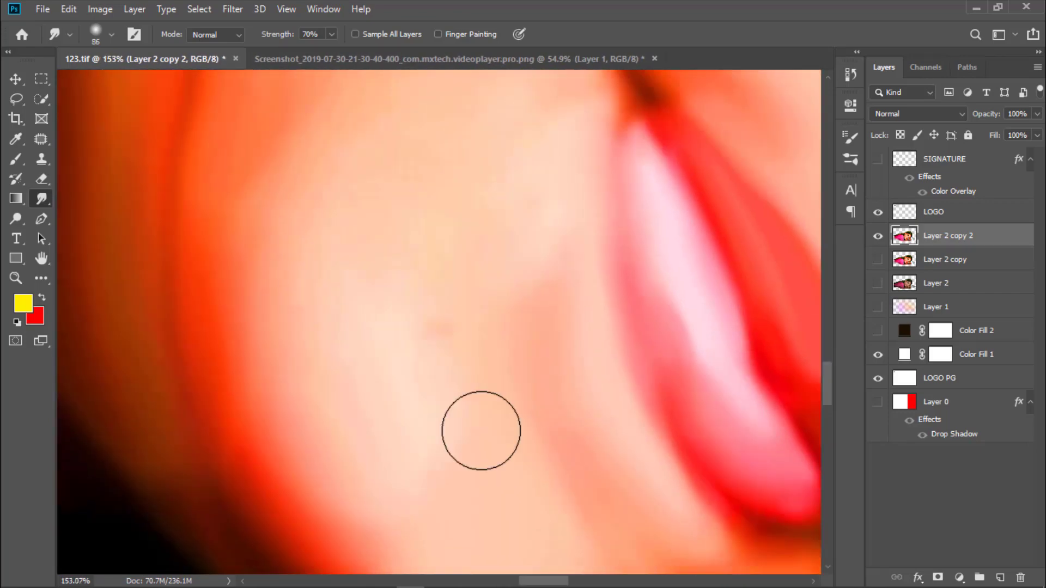
{"action": "scroll", "coordinate": [511, 378], "scroll_direction": "down", "scroll_amount": 2}
{"action": "scroll", "coordinate": [481, 303], "scroll_direction": "up", "scroll_amount": 1}
{"action": "scroll", "coordinate": [410, 231], "scroll_direction": "down", "scroll_amount": 2}
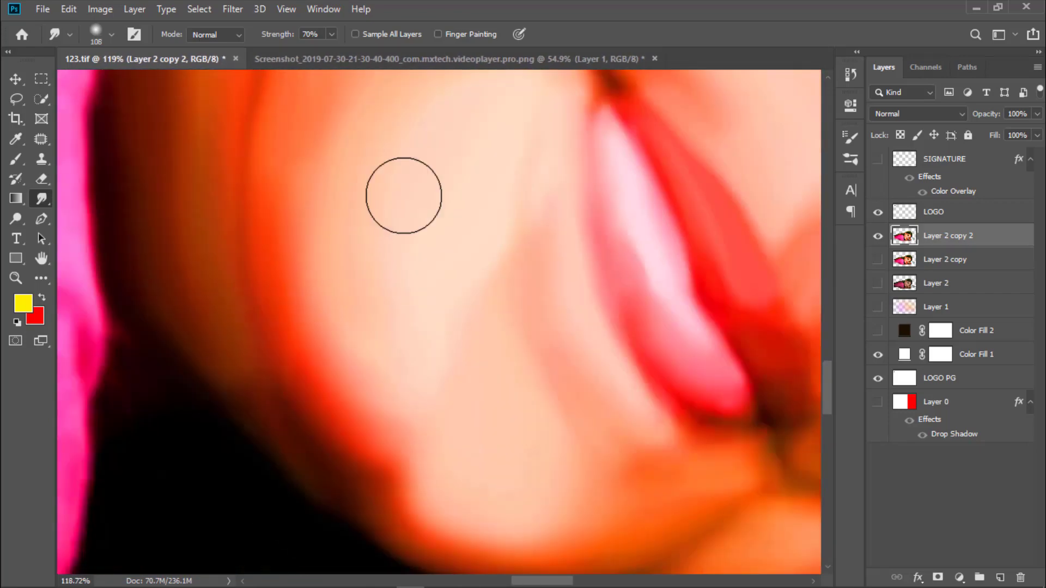
{"action": "scroll", "coordinate": [430, 272], "scroll_direction": "down", "scroll_amount": 2}
{"action": "scroll", "coordinate": [436, 354], "scroll_direction": "down", "scroll_amount": 3}
{"action": "scroll", "coordinate": [393, 455], "scroll_direction": "up", "scroll_amount": 1}
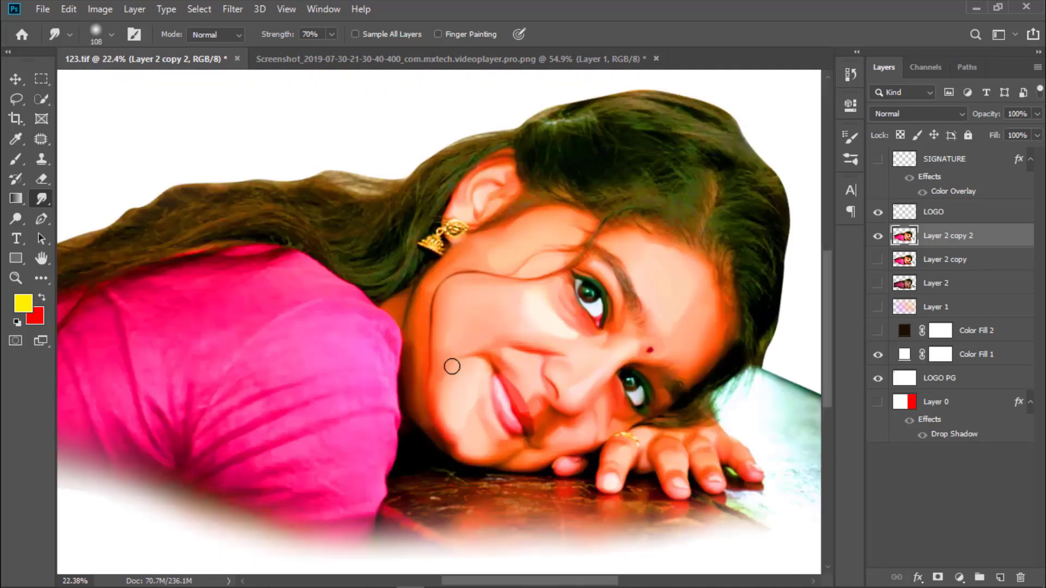
Smudge the table shadow under the chin and fingers at 88% strength.
{"action": "scroll", "coordinate": [367, 228], "scroll_direction": "up", "scroll_amount": 5}
{"action": "scroll", "coordinate": [607, 420], "scroll_direction": "down", "scroll_amount": 2}
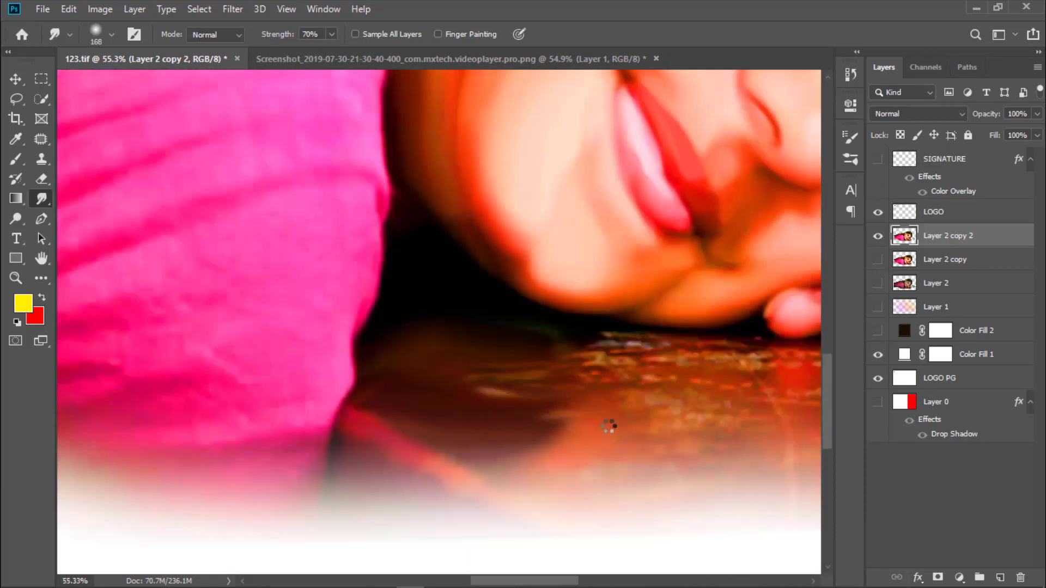
{"action": "scroll", "coordinate": [257, 386], "scroll_direction": "up", "scroll_amount": 3}
{"action": "scroll", "coordinate": [389, 388], "scroll_direction": "up", "scroll_amount": 1}
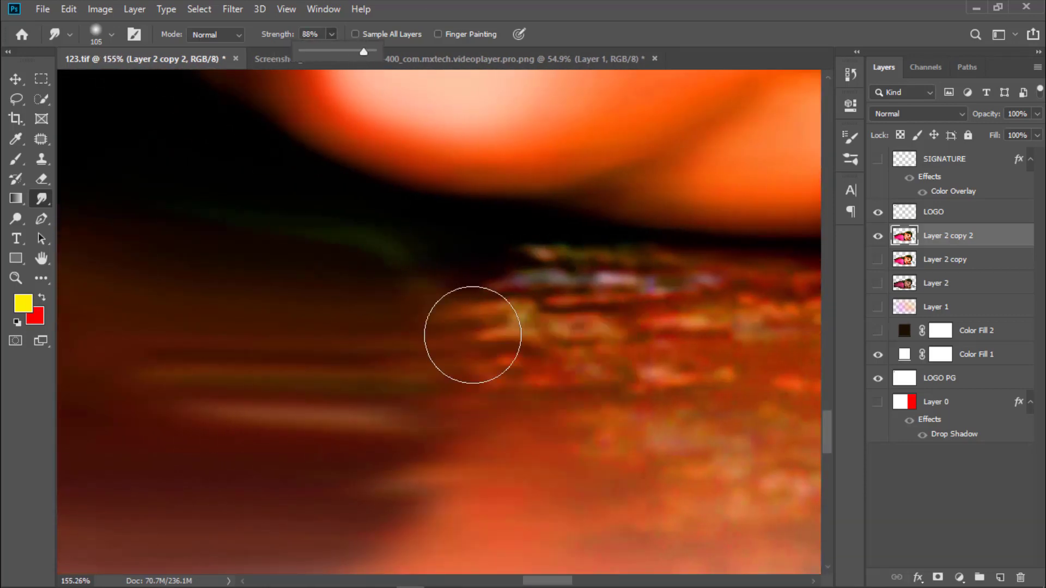
{"action": "scroll", "coordinate": [688, 309], "scroll_direction": "down", "scroll_amount": 2}
{"action": "scroll", "coordinate": [783, 248], "scroll_direction": "down", "scroll_amount": 5}
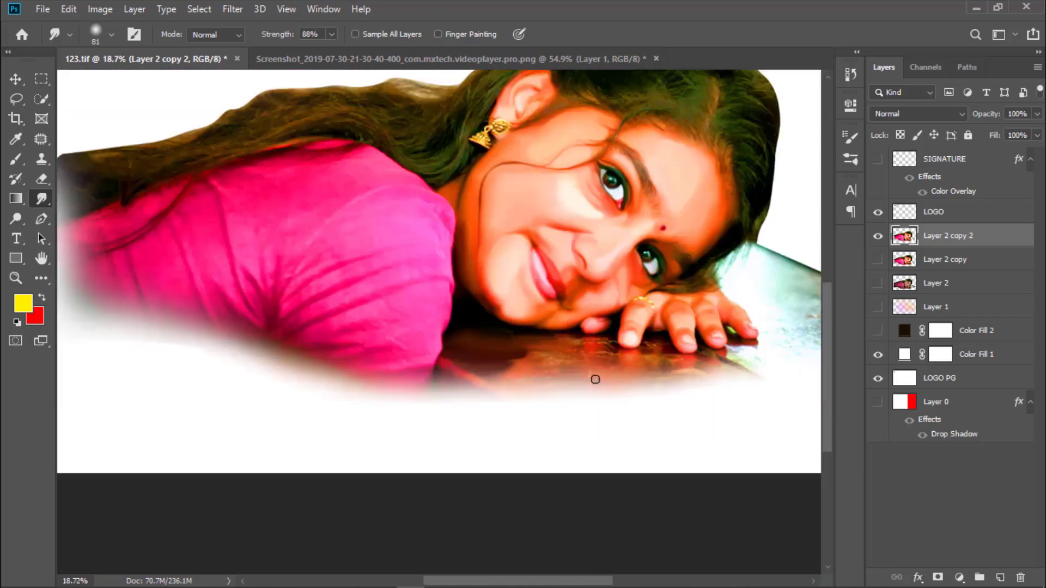
{"action": "scroll", "coordinate": [402, 297], "scroll_direction": "up", "scroll_amount": 4}
{"action": "scroll", "coordinate": [547, 368], "scroll_direction": "up", "scroll_amount": 1}
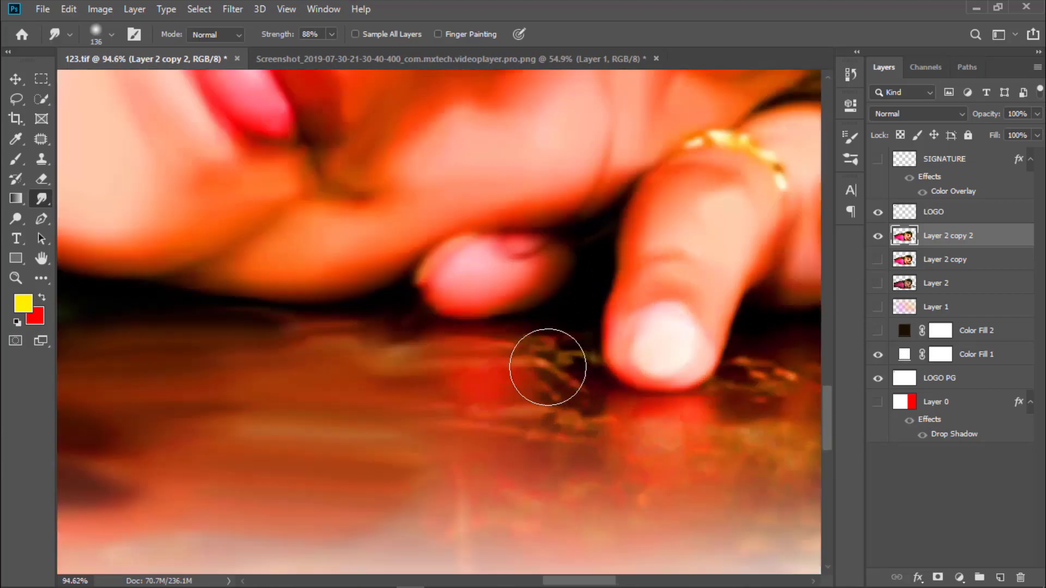
{"action": "scroll", "coordinate": [552, 385], "scroll_direction": "down", "scroll_amount": 1}
{"action": "scroll", "coordinate": [421, 385], "scroll_direction": "down", "scroll_amount": 1}
{"action": "scroll", "coordinate": [486, 305], "scroll_direction": "up", "scroll_amount": 3}
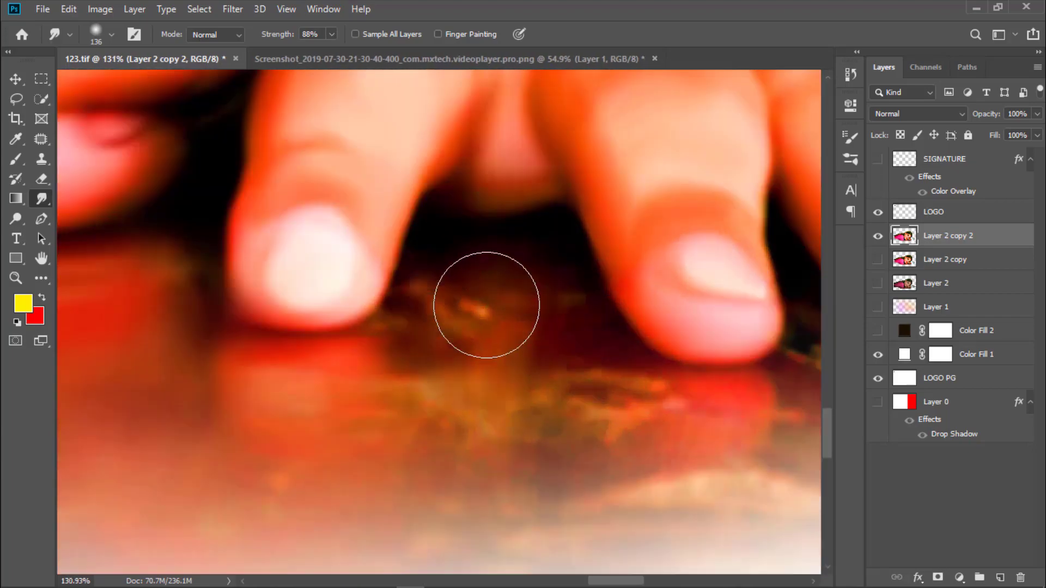
{"action": "scroll", "coordinate": [490, 373], "scroll_direction": "down", "scroll_amount": 1}
{"action": "scroll", "coordinate": [577, 385], "scroll_direction": "down", "scroll_amount": 1}
{"action": "scroll", "coordinate": [505, 285], "scroll_direction": "up", "scroll_amount": 1}
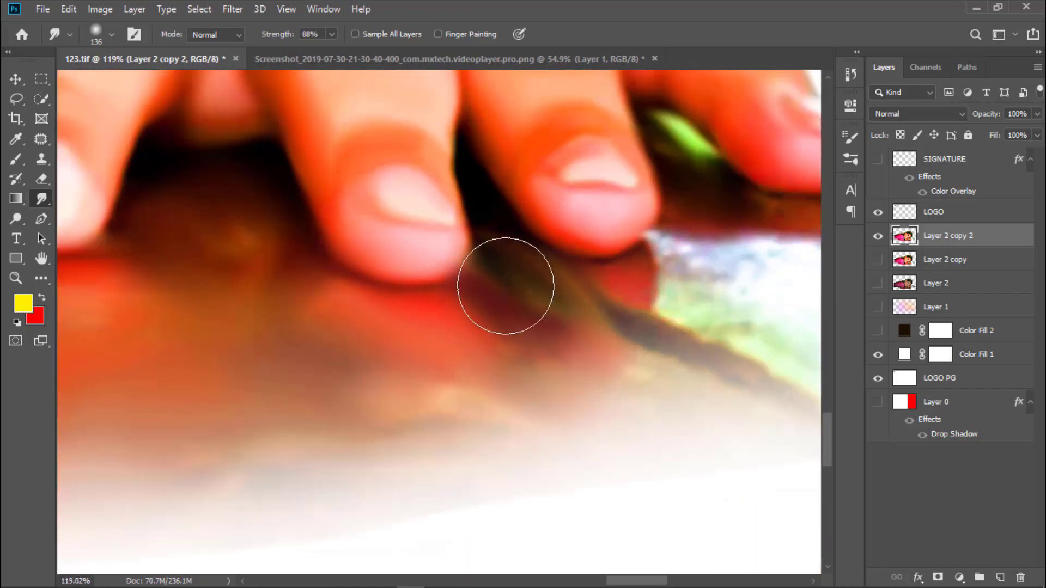
{"action": "scroll", "coordinate": [613, 415], "scroll_direction": "down", "scroll_amount": 1}
{"action": "scroll", "coordinate": [594, 370], "scroll_direction": "down", "scroll_amount": 1}
Erase the table's right edge to white with a smaller Eraser brush.
{"action": "key", "text": "e"}
{"action": "scroll", "coordinate": [701, 374], "scroll_direction": "down", "scroll_amount": 1}
{"action": "scroll", "coordinate": [685, 373], "scroll_direction": "down", "scroll_amount": 1}
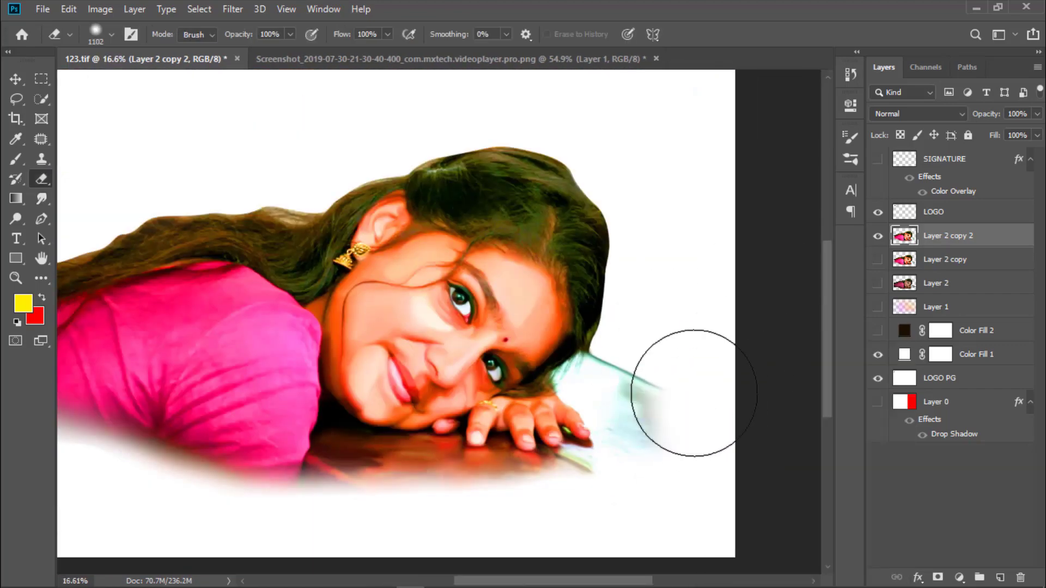
{"action": "scroll", "coordinate": [545, 419], "scroll_direction": "down", "scroll_amount": 2}
{"action": "scroll", "coordinate": [545, 419], "scroll_direction": "up", "scroll_amount": 5}
{"action": "right_click", "coordinate": [642, 337]}
{"action": "key", "text": "Return"}
{"action": "scroll", "coordinate": [467, 276], "scroll_direction": "down", "scroll_amount": 3}
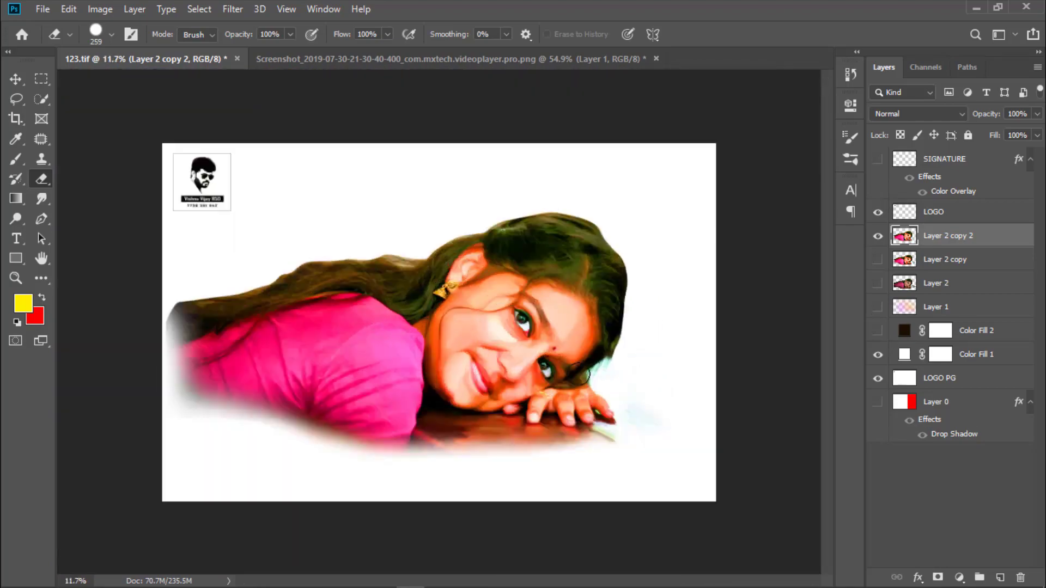
{"action": "scroll", "coordinate": [676, 330], "scroll_direction": "up", "scroll_amount": 3}
{"action": "scroll", "coordinate": [676, 329], "scroll_direction": "down", "scroll_amount": 4}
{"action": "scroll", "coordinate": [218, 311], "scroll_direction": "up", "scroll_amount": 2}
Switch back to the Smudge tool at about 67% strength with a 130 px brush.
{"action": "scroll", "coordinate": [218, 311], "scroll_direction": "up", "scroll_amount": 3}
{"action": "key", "text": "r"}
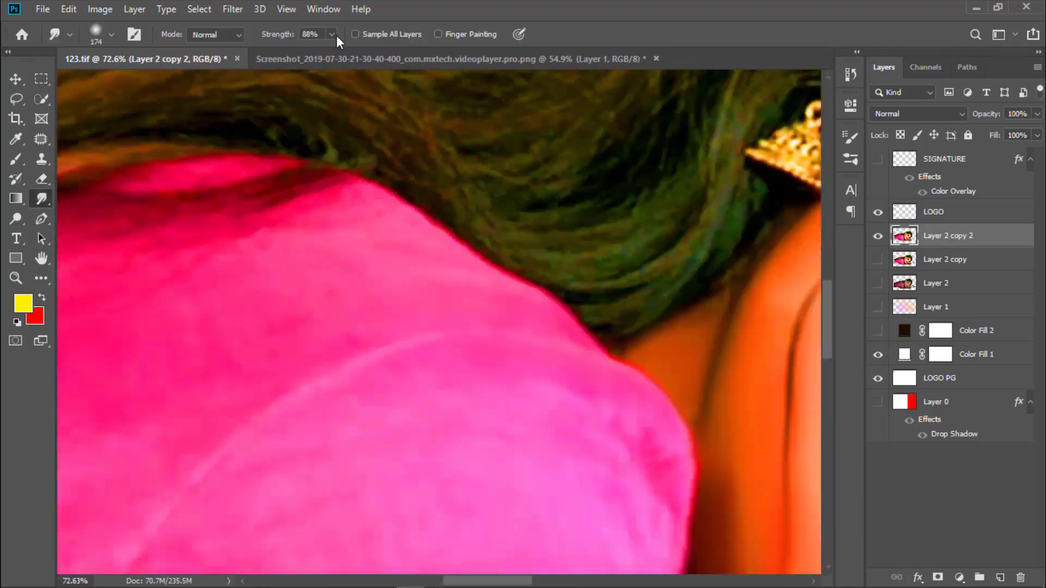
{"action": "key", "text": "6"}
{"action": "key", "text": "7"}
{"action": "right_click", "coordinate": [348, 250]}
{"action": "type", "text": "130"}
{"action": "key", "text": "Return"}
Raise the smudge strength to 88% while zooming over the pink top.
{"action": "scroll", "coordinate": [616, 365], "scroll_direction": "down", "scroll_amount": 1}
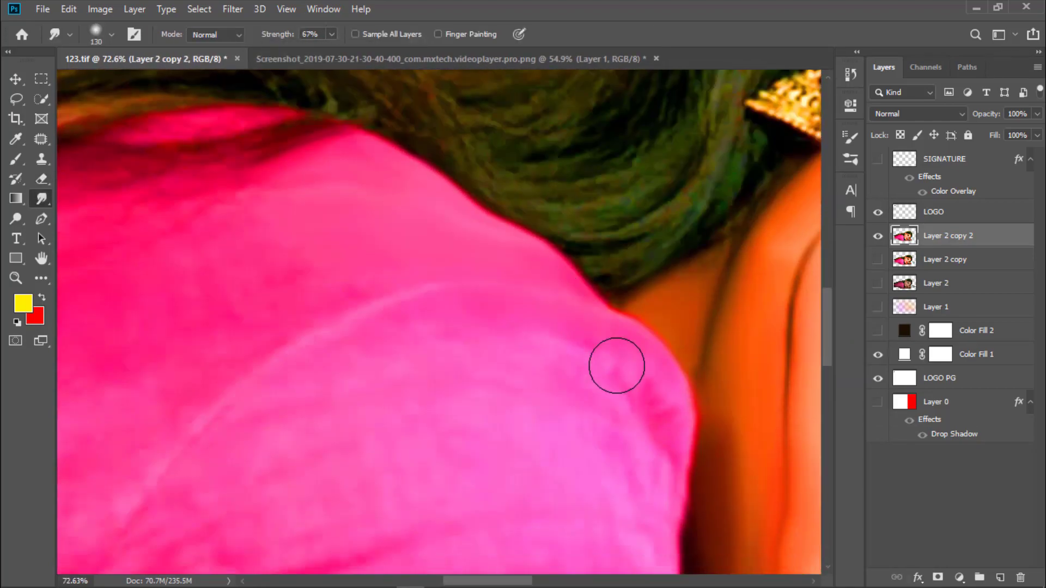
{"action": "scroll", "coordinate": [684, 303], "scroll_direction": "down", "scroll_amount": 3}
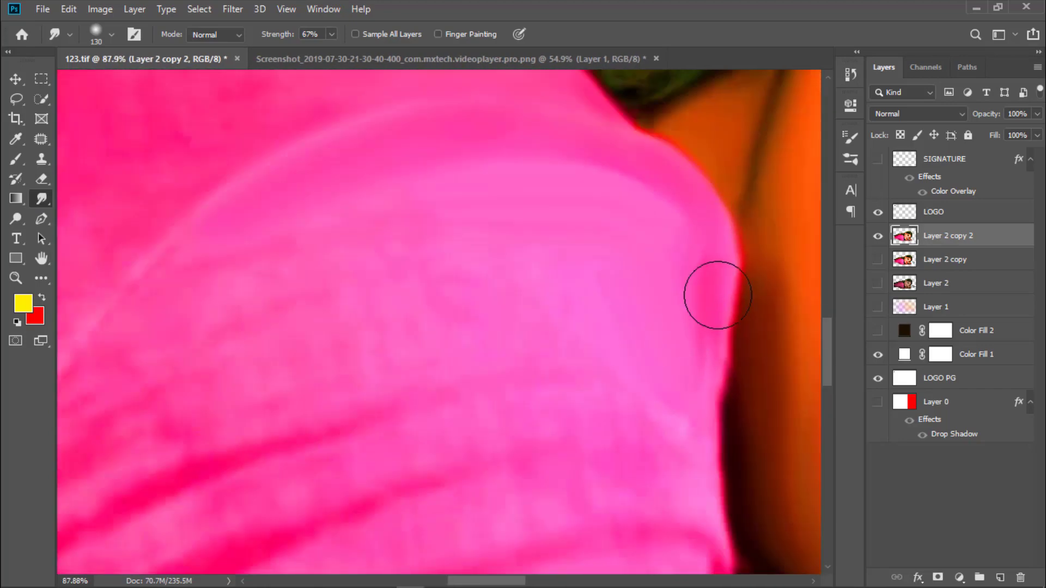
{"action": "scroll", "coordinate": [677, 368], "scroll_direction": "down", "scroll_amount": 2}
{"action": "scroll", "coordinate": [528, 182], "scroll_direction": "up", "scroll_amount": 1}
{"action": "scroll", "coordinate": [528, 182], "scroll_direction": "down", "scroll_amount": 2}
{"action": "scroll", "coordinate": [427, 215], "scroll_direction": "down", "scroll_amount": 2}
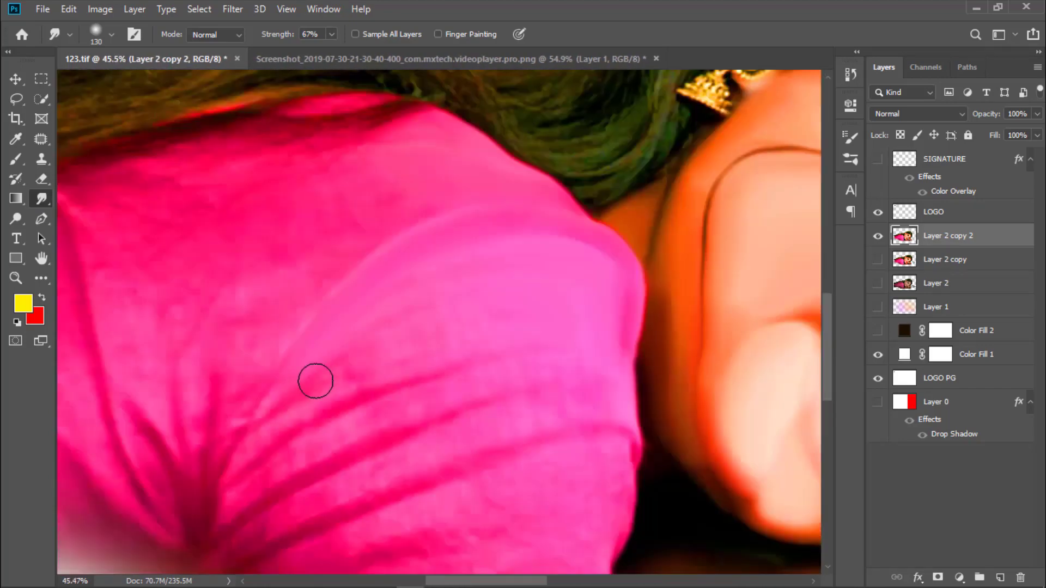
{"action": "scroll", "coordinate": [316, 378], "scroll_direction": "up", "scroll_amount": 2}
{"action": "left_click", "coordinate": [331, 34]}
{"action": "left_click_drag", "start_coordinate": [339, 55], "coordinate": [352, 55]}
Set a 97 px brush and smudge the folds of the pink sleeve.
{"action": "scroll", "coordinate": [637, 206], "scroll_direction": "up", "scroll_amount": 1}
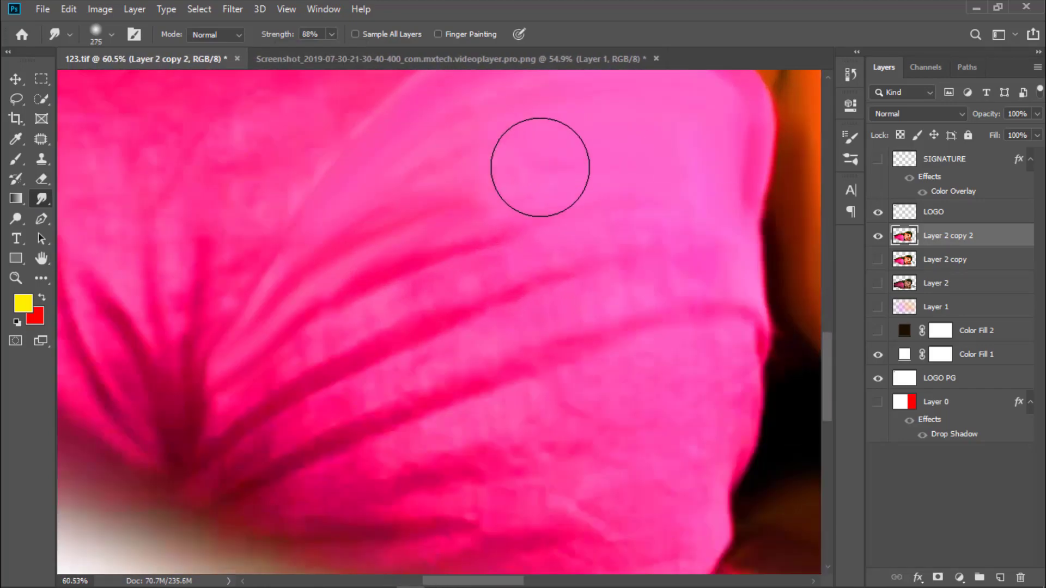
{"action": "right_click", "coordinate": [460, 249]}
{"action": "type", "text": "97"}
{"action": "key", "text": "Return"}
{"action": "left_click_drag", "start_coordinate": [518, 222], "coordinate": [629, 283]}
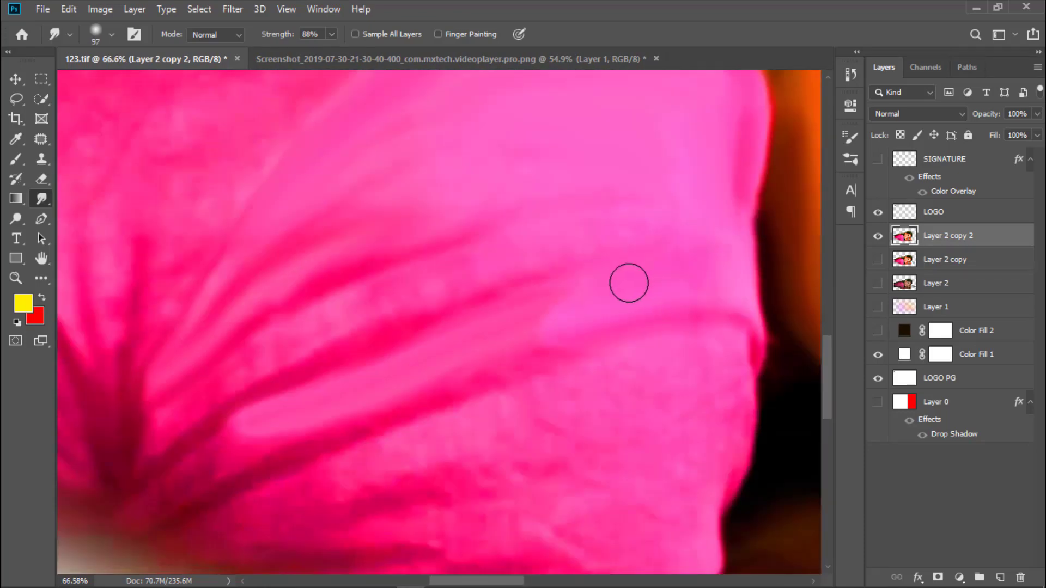
Lower the smudge strength to 70% for the remaining folds of the top.
{"action": "scroll", "coordinate": [215, 339], "scroll_direction": "down", "scroll_amount": 2}
{"action": "scroll", "coordinate": [354, 311], "scroll_direction": "up", "scroll_amount": 2}
{"action": "left_click", "coordinate": [331, 34]}
{"action": "left_click_drag", "start_coordinate": [335, 51], "coordinate": [321, 56]}
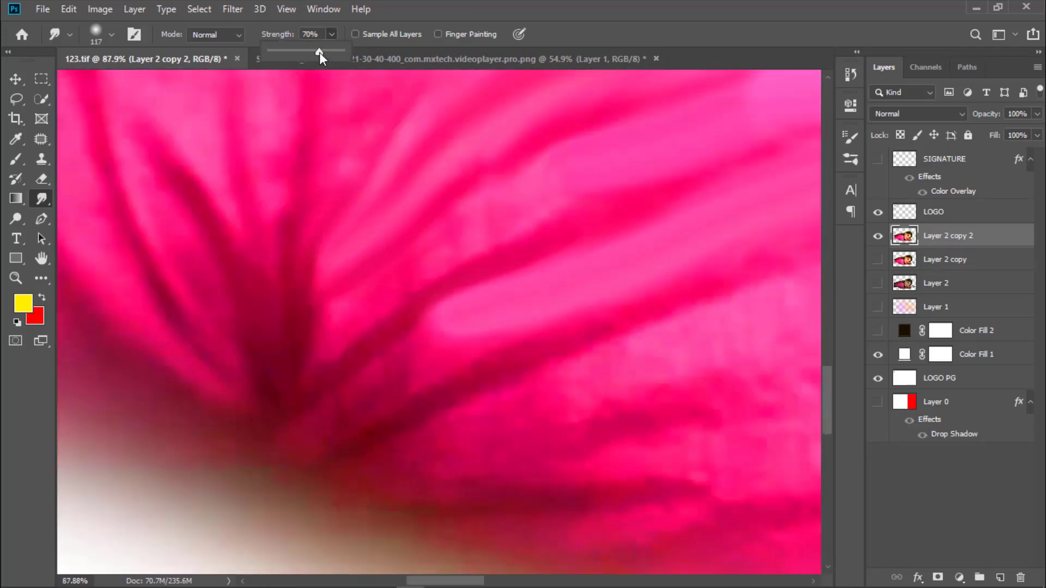
{"action": "scroll", "coordinate": [470, 215], "scroll_direction": "down", "scroll_amount": 2}
{"action": "scroll", "coordinate": [672, 180], "scroll_direction": "up", "scroll_amount": 1}
{"action": "scroll", "coordinate": [392, 238], "scroll_direction": "down", "scroll_amount": 2}
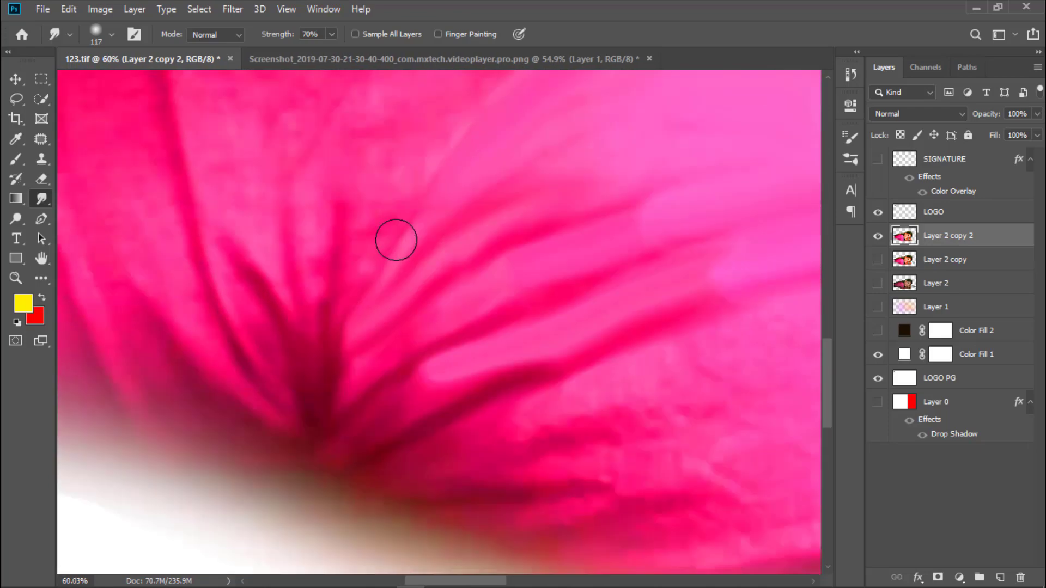
{"action": "scroll", "coordinate": [567, 225], "scroll_direction": "up", "scroll_amount": 1}
{"action": "scroll", "coordinate": [567, 225], "scroll_direction": "up", "scroll_amount": 1}
{"action": "scroll", "coordinate": [627, 362], "scroll_direction": "down", "scroll_amount": 1}
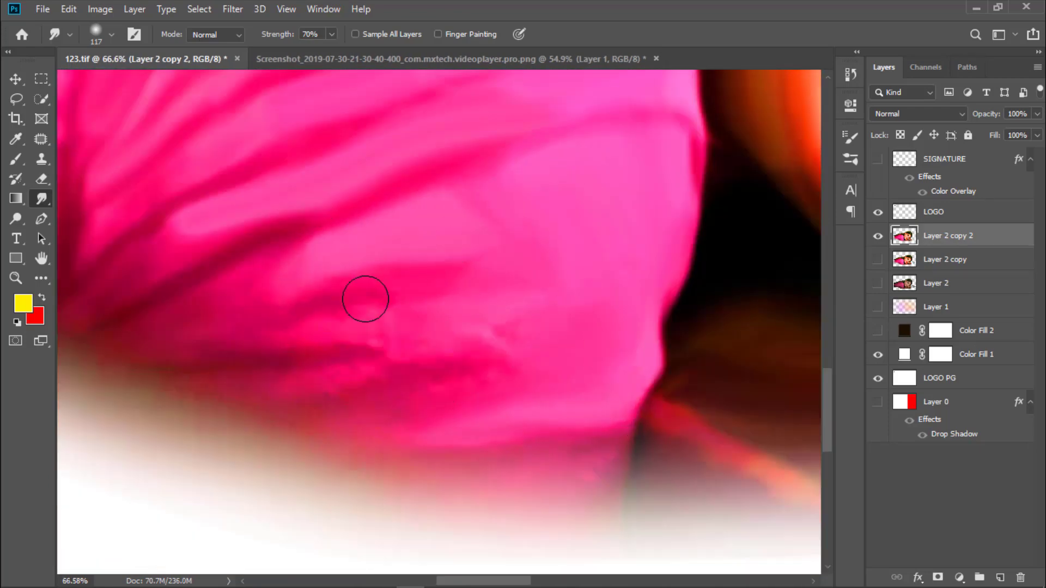
Zoom in and out over the pink top to inspect the smudged folds.
{"action": "scroll", "coordinate": [494, 362], "scroll_direction": "down", "scroll_amount": 1}
{"action": "scroll", "coordinate": [481, 327], "scroll_direction": "up", "scroll_amount": 1}
{"action": "scroll", "coordinate": [427, 351], "scroll_direction": "down", "scroll_amount": 1}
{"action": "scroll", "coordinate": [406, 248], "scroll_direction": "up", "scroll_amount": 1}
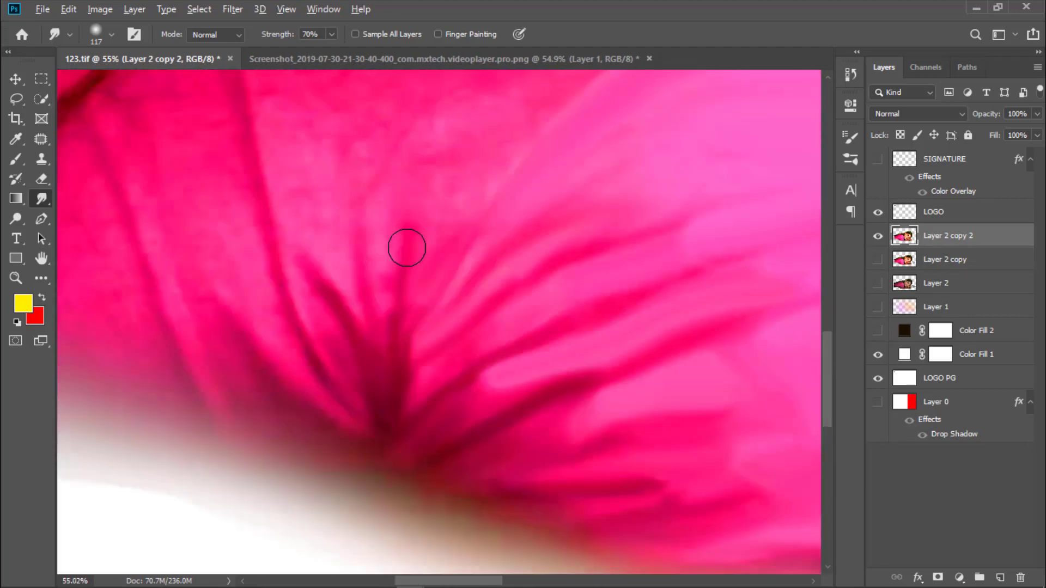
{"action": "scroll", "coordinate": [407, 248], "scroll_direction": "down", "scroll_amount": 1}
{"action": "scroll", "coordinate": [380, 330], "scroll_direction": "down", "scroll_amount": 1}
{"action": "scroll", "coordinate": [444, 215], "scroll_direction": "up", "scroll_amount": 3}
{"action": "scroll", "coordinate": [541, 249], "scroll_direction": "up", "scroll_amount": 1}
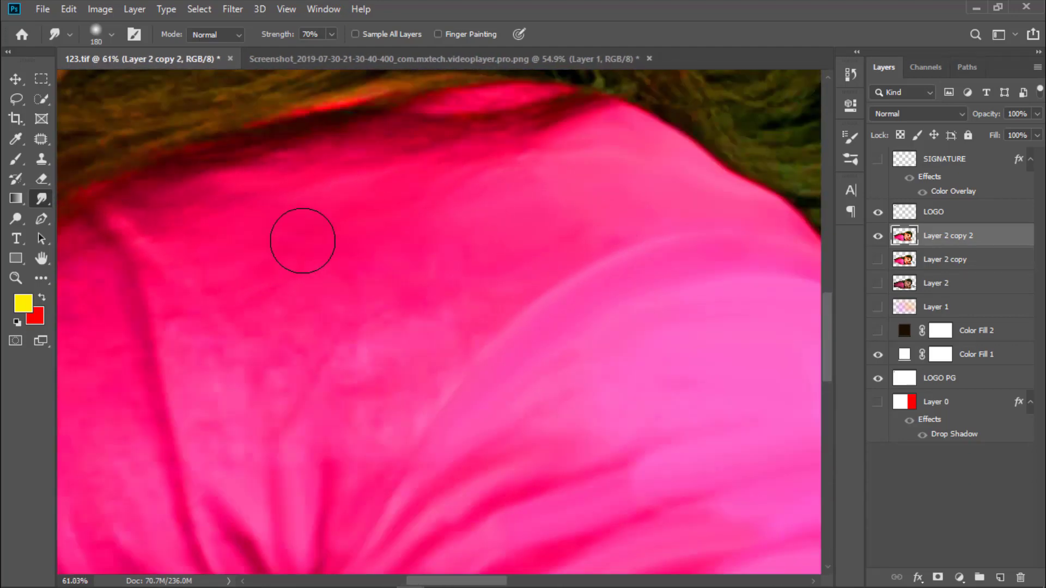
{"action": "scroll", "coordinate": [234, 385], "scroll_direction": "up", "scroll_amount": 1}
{"action": "scroll", "coordinate": [339, 345], "scroll_direction": "down", "scroll_amount": 2}
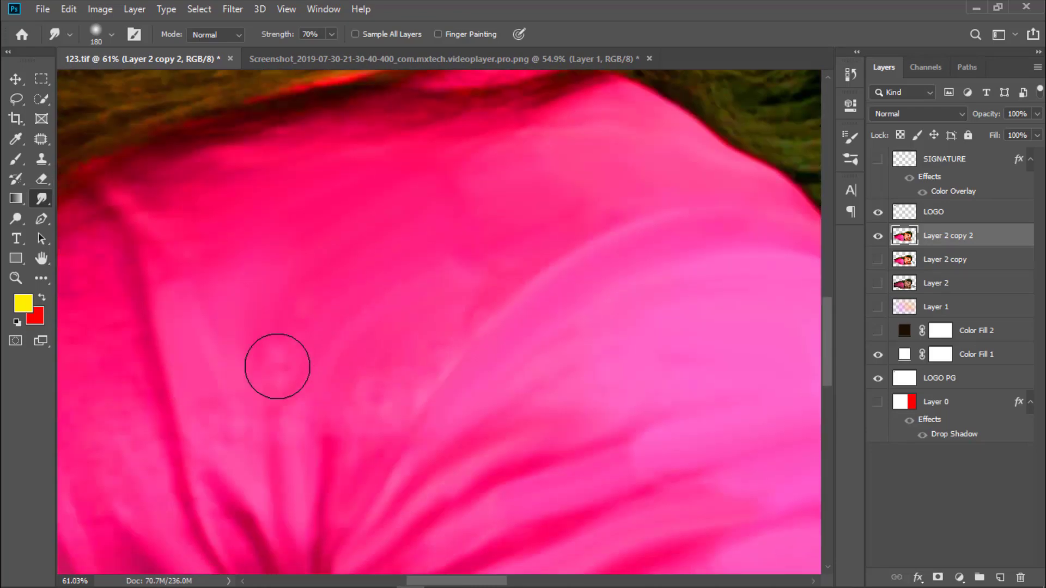
{"action": "scroll", "coordinate": [314, 371], "scroll_direction": "down", "scroll_amount": 2}
{"action": "scroll", "coordinate": [463, 198], "scroll_direction": "down", "scroll_amount": 2}
Enlarge the smudge brush and continue softening the top's folds.
{"action": "right_click", "coordinate": [463, 199]}
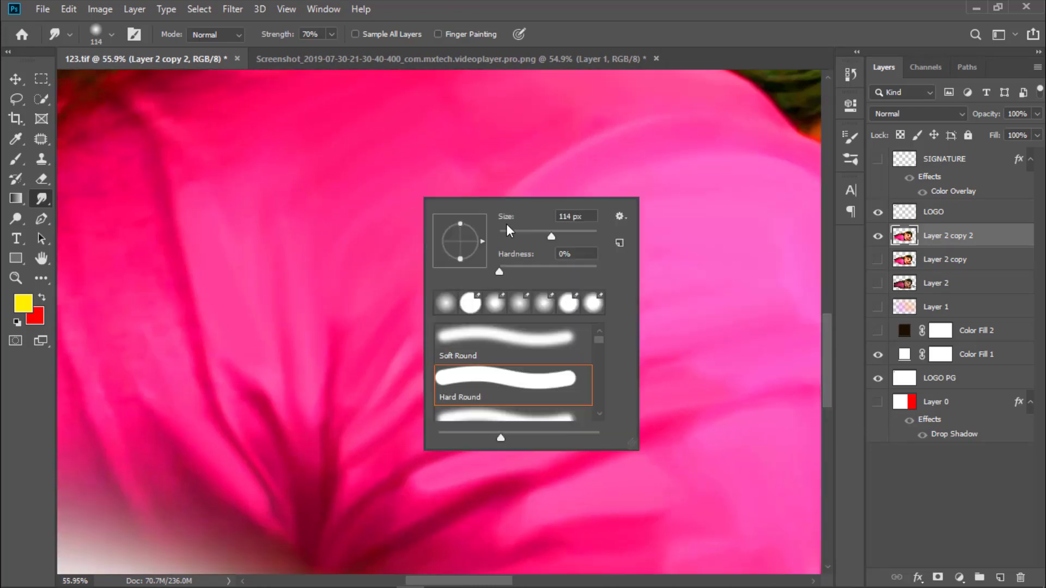
{"action": "key", "text": "Escape"}
{"action": "scroll", "coordinate": [463, 152], "scroll_direction": "up", "scroll_amount": 2}
{"action": "scroll", "coordinate": [374, 243], "scroll_direction": "down", "scroll_amount": 1}
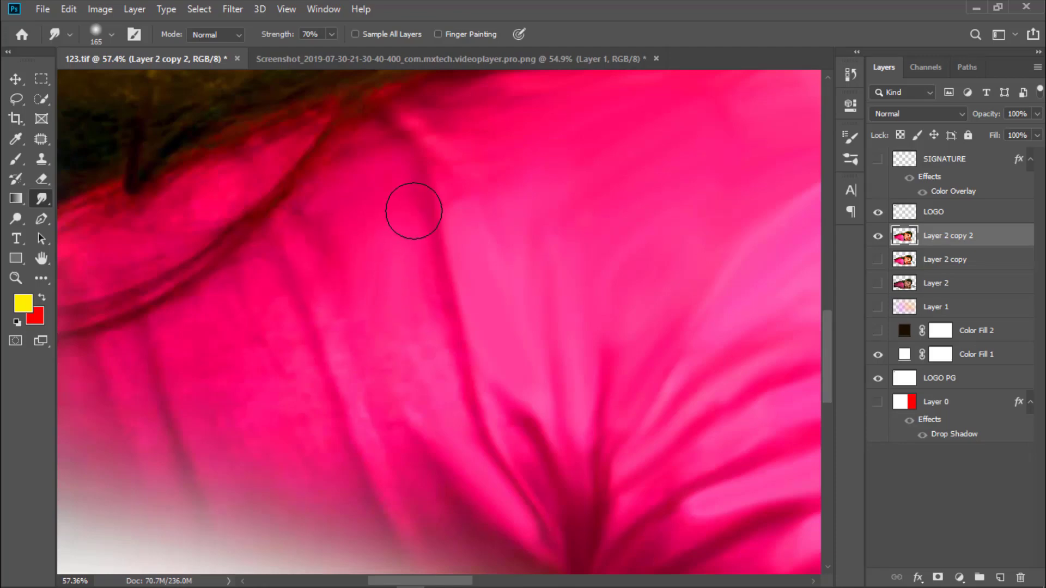
{"action": "scroll", "coordinate": [292, 175], "scroll_direction": "down", "scroll_amount": 1}
{"action": "scroll", "coordinate": [401, 224], "scroll_direction": "down", "scroll_amount": 1}
{"action": "scroll", "coordinate": [243, 314], "scroll_direction": "down", "scroll_amount": 1}
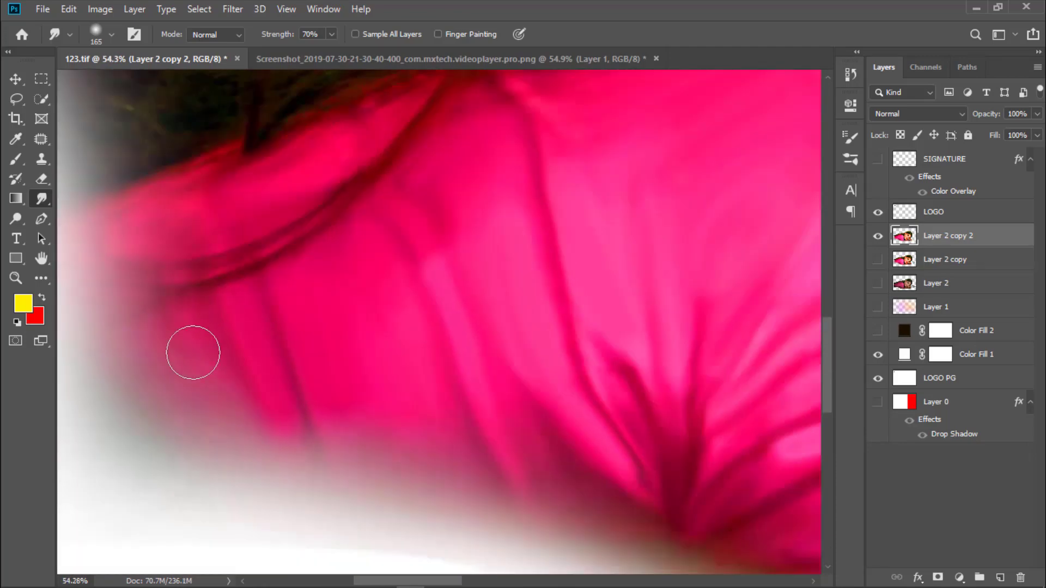
{"action": "scroll", "coordinate": [193, 353], "scroll_direction": "down", "scroll_amount": 5}
{"action": "scroll", "coordinate": [422, 432], "scroll_direction": "up", "scroll_amount": 5}
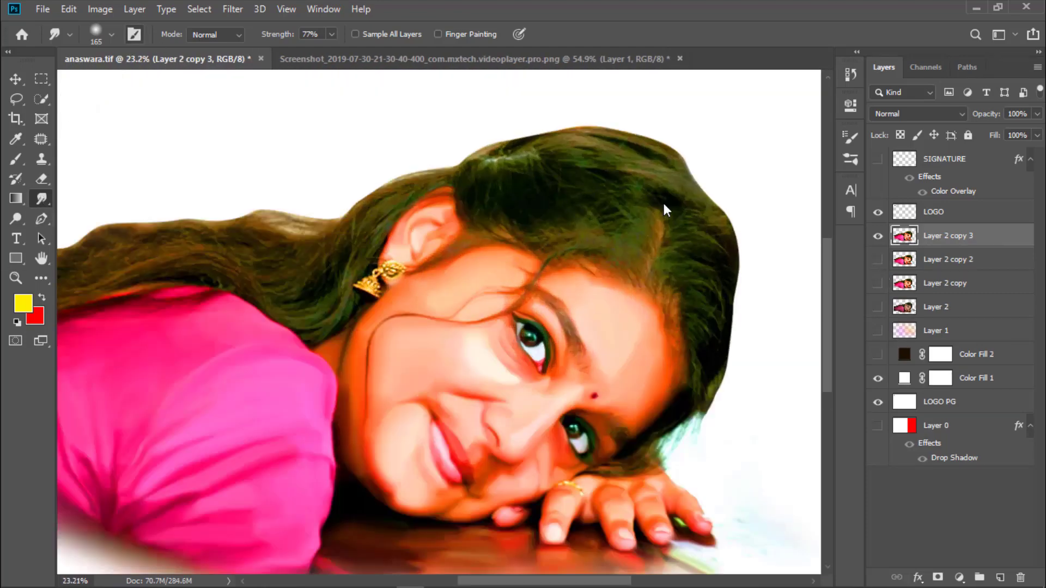
Choose a scattered-tip brush at size 29 for the Smudge tool.
{"action": "key", "text": "F5"}
{"action": "left_click", "coordinate": [806, 131]}
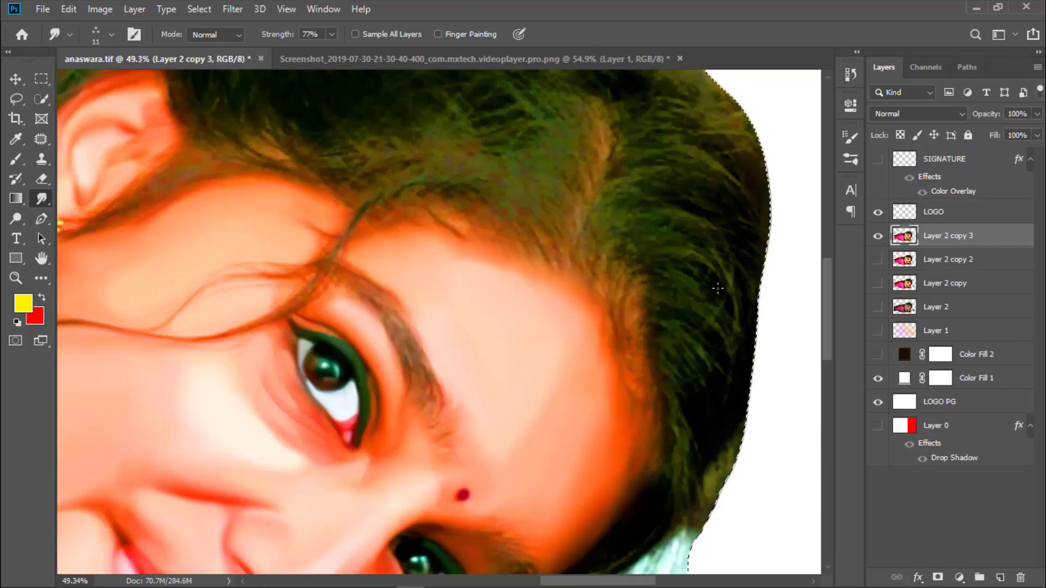
{"action": "scroll", "coordinate": [501, 349], "scroll_direction": "up", "scroll_amount": 10}
{"action": "right_click", "coordinate": [528, 338]}
{"action": "double_click", "coordinate": [675, 542]}
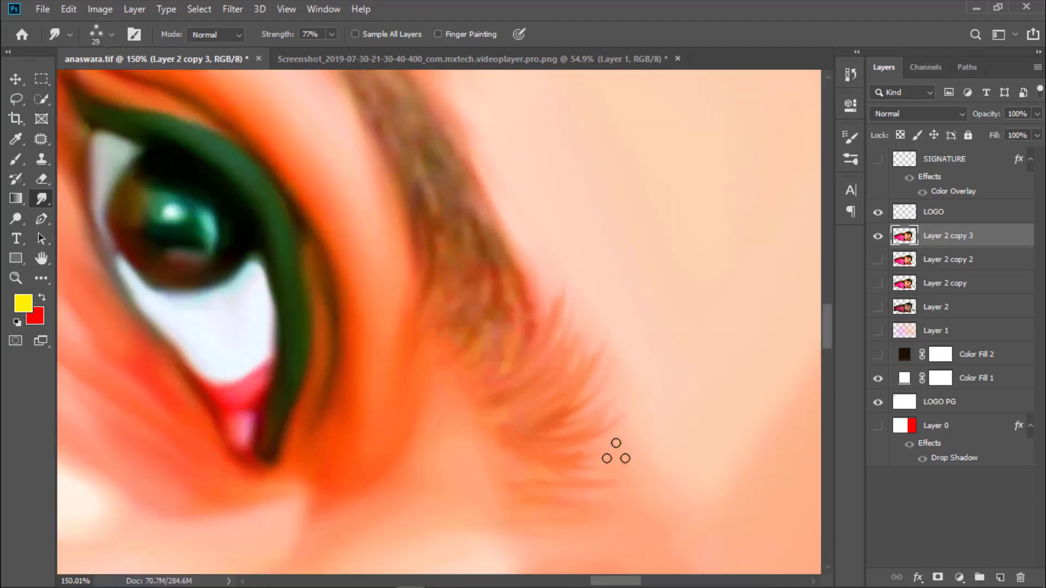
Smudge the eyebrow hairs outward and enlarge the brush to 48.
{"action": "scroll", "coordinate": [612, 428], "scroll_direction": "down", "scroll_amount": 3}
{"action": "scroll", "coordinate": [588, 391], "scroll_direction": "up", "scroll_amount": 3}
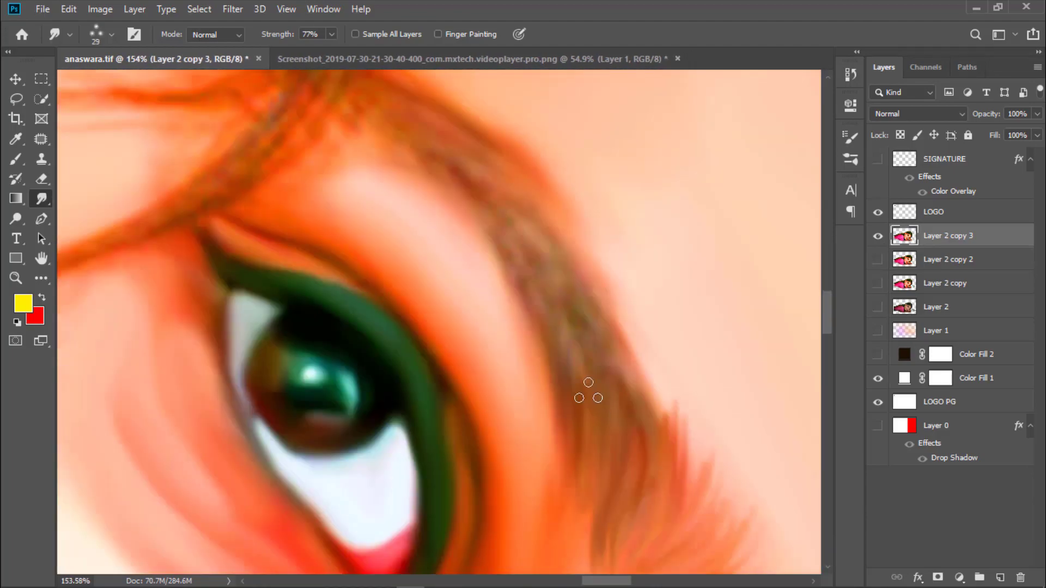
{"action": "right_click", "coordinate": [558, 281]}
{"action": "left_click_drag", "start_coordinate": [637, 292], "coordinate": [665, 292]}
{"action": "mouse_move", "coordinate": [331, 33]}
{"action": "left_mouse_down"}
{"action": "mouse_move", "coordinate": [333, 54]}
{"action": "mouse_move", "coordinate": [321, 55]}
{"action": "left_mouse_up"}
Zoom around the eye and neck to inspect the smudged hair strands.
{"action": "scroll", "coordinate": [621, 343], "scroll_direction": "down", "scroll_amount": 2}
{"action": "scroll", "coordinate": [683, 413], "scroll_direction": "down", "scroll_amount": 2}
{"action": "scroll", "coordinate": [683, 413], "scroll_direction": "up", "scroll_amount": 2}
{"action": "scroll", "coordinate": [596, 339], "scroll_direction": "up", "scroll_amount": 2}
{"action": "scroll", "coordinate": [650, 371], "scroll_direction": "down", "scroll_amount": 2}
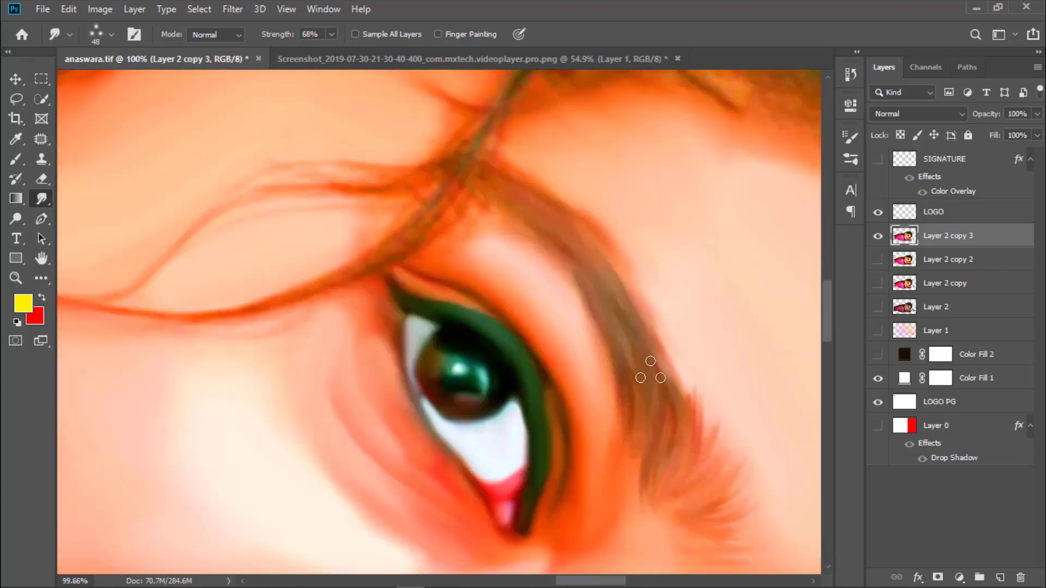
{"action": "scroll", "coordinate": [651, 371], "scroll_direction": "down", "scroll_amount": 3}
{"action": "scroll", "coordinate": [606, 278], "scroll_direction": "up", "scroll_amount": 4}
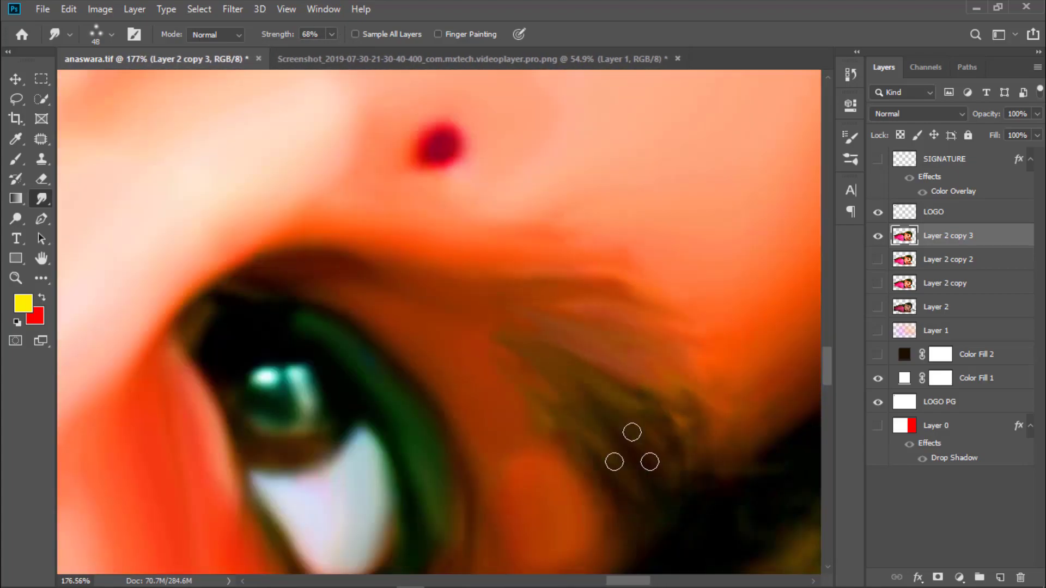
{"action": "scroll", "coordinate": [658, 425], "scroll_direction": "down", "scroll_amount": 3}
{"action": "scroll", "coordinate": [644, 355], "scroll_direction": "up", "scroll_amount": 3}
{"action": "scroll", "coordinate": [705, 373], "scroll_direction": "down", "scroll_amount": 4}
{"action": "scroll", "coordinate": [716, 396], "scroll_direction": "up", "scroll_amount": 2}
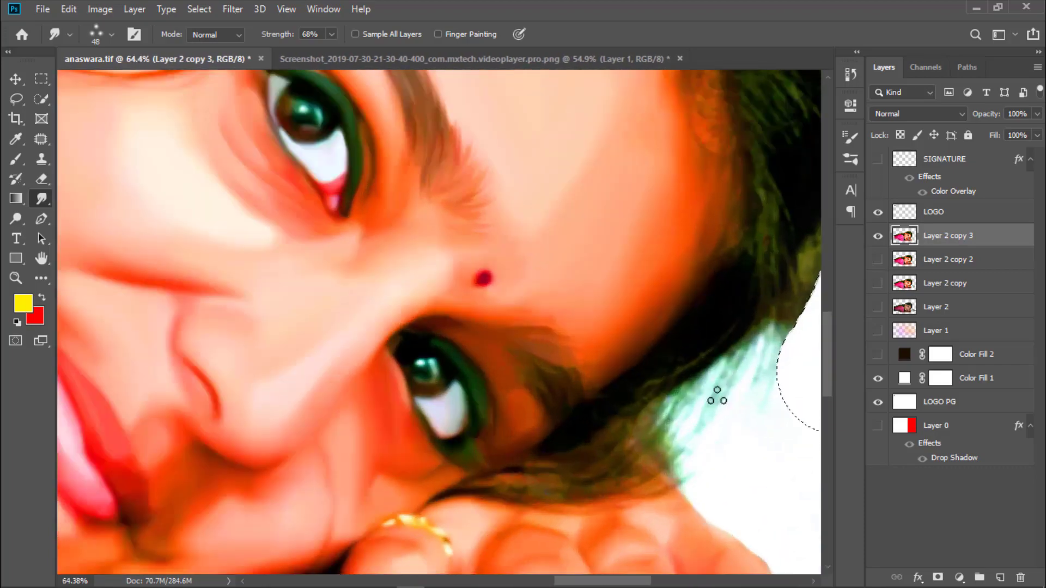
{"action": "scroll", "coordinate": [630, 374], "scroll_direction": "up", "scroll_amount": 1}
{"action": "scroll", "coordinate": [616, 381], "scroll_direction": "up", "scroll_amount": 3}
{"action": "scroll", "coordinate": [314, 443], "scroll_direction": "up", "scroll_amount": 1}
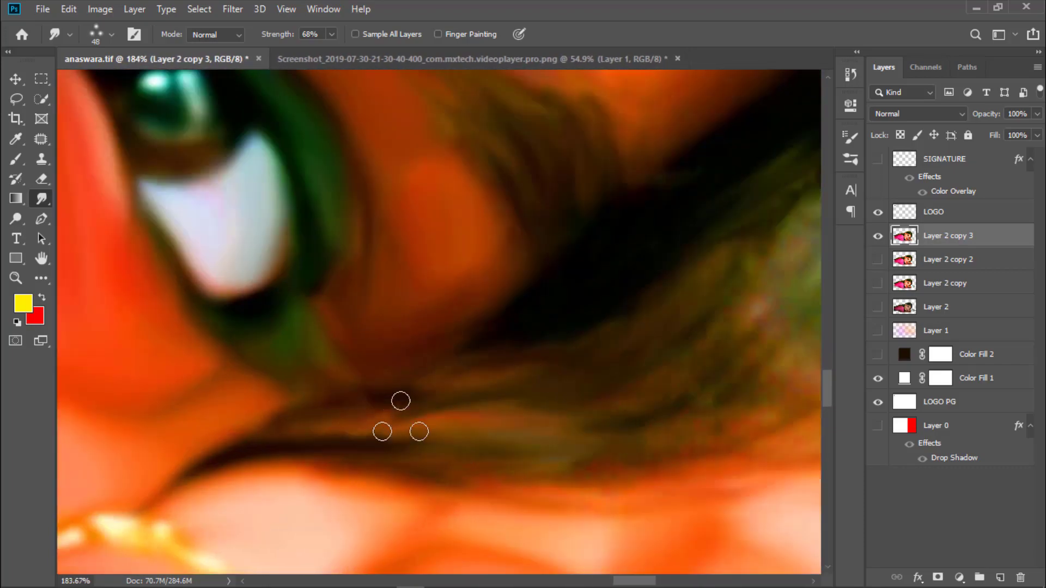
{"action": "scroll", "coordinate": [400, 417], "scroll_direction": "down", "scroll_amount": 3}
{"action": "scroll", "coordinate": [591, 439], "scroll_direction": "up", "scroll_amount": 3}
{"action": "scroll", "coordinate": [499, 409], "scroll_direction": "down", "scroll_amount": 3}
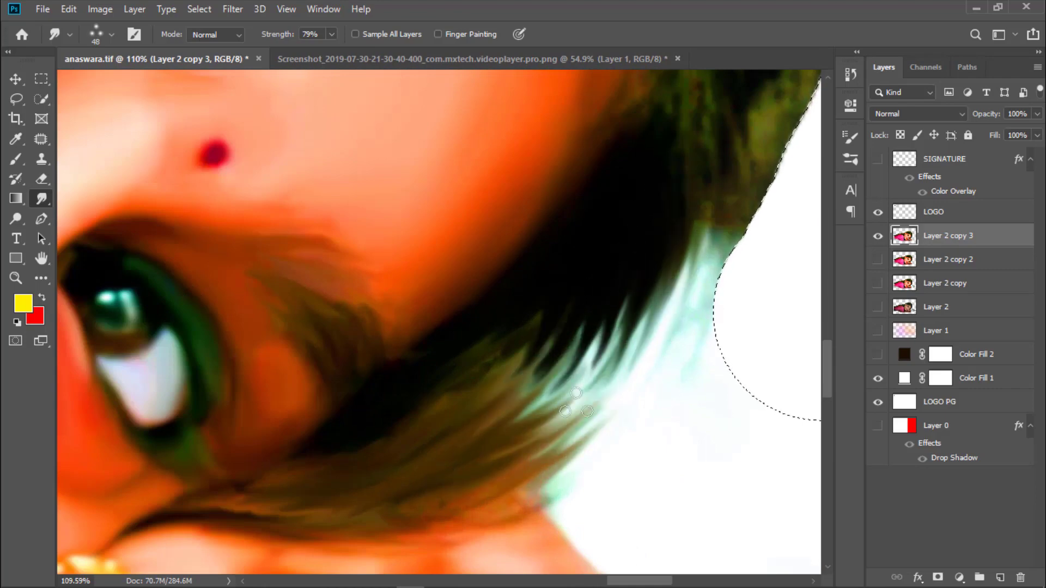
{"action": "scroll", "coordinate": [576, 403], "scroll_direction": "down", "scroll_amount": 3}
{"action": "scroll", "coordinate": [645, 310], "scroll_direction": "up", "scroll_amount": 3}
{"action": "scroll", "coordinate": [695, 265], "scroll_direction": "down", "scroll_amount": 1}
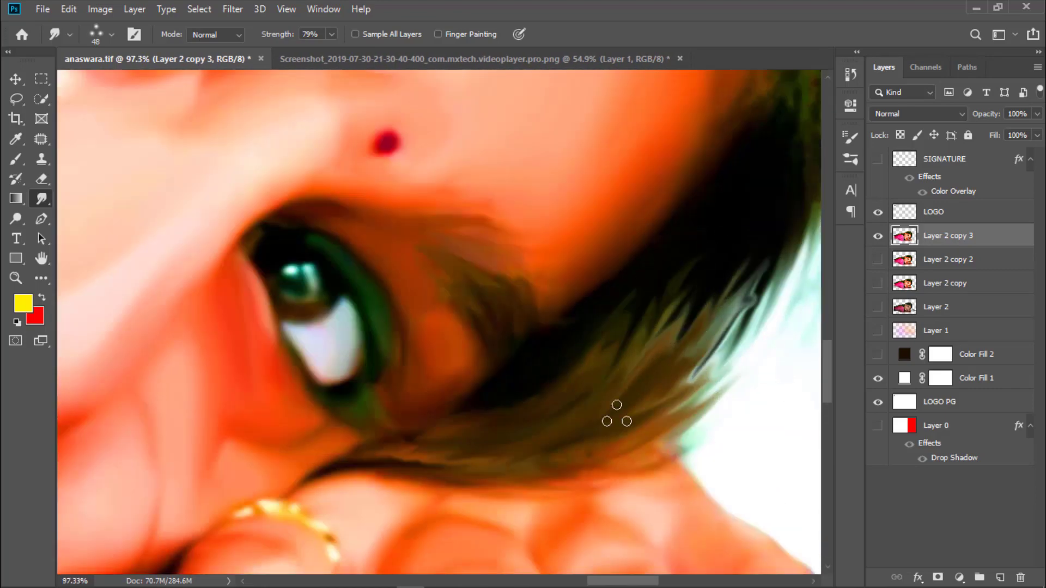
Adjust the smudge strength for the hair beside the eyes.
{"action": "left_click", "coordinate": [332, 33]}
{"action": "scroll", "coordinate": [528, 525], "scroll_direction": "up", "scroll_amount": 5}
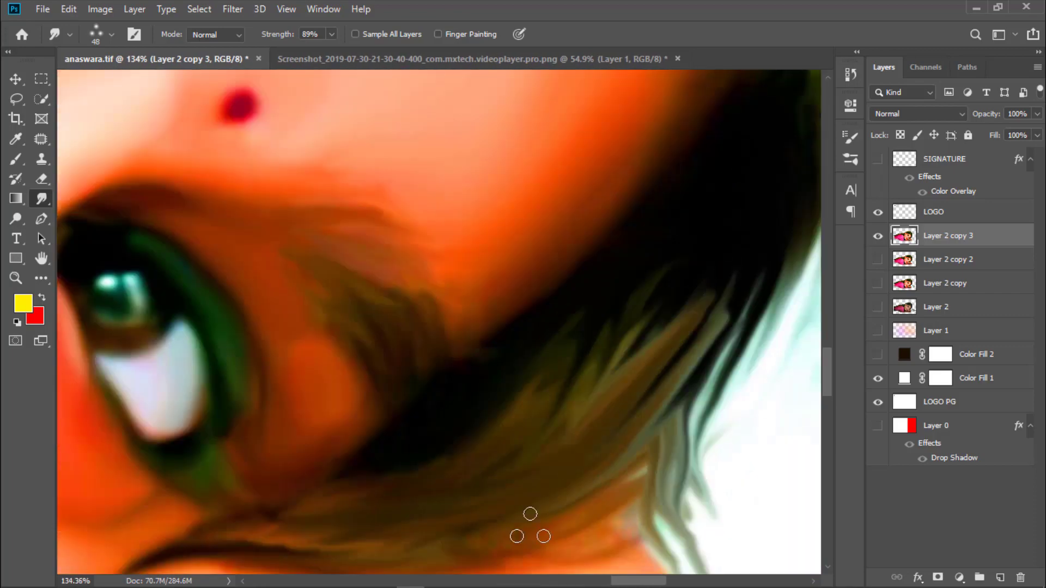
{"action": "scroll", "coordinate": [759, 339], "scroll_direction": "down", "scroll_amount": 3}
{"action": "scroll", "coordinate": [476, 401], "scroll_direction": "up", "scroll_amount": 3}
{"action": "scroll", "coordinate": [574, 377], "scroll_direction": "down", "scroll_amount": 4}
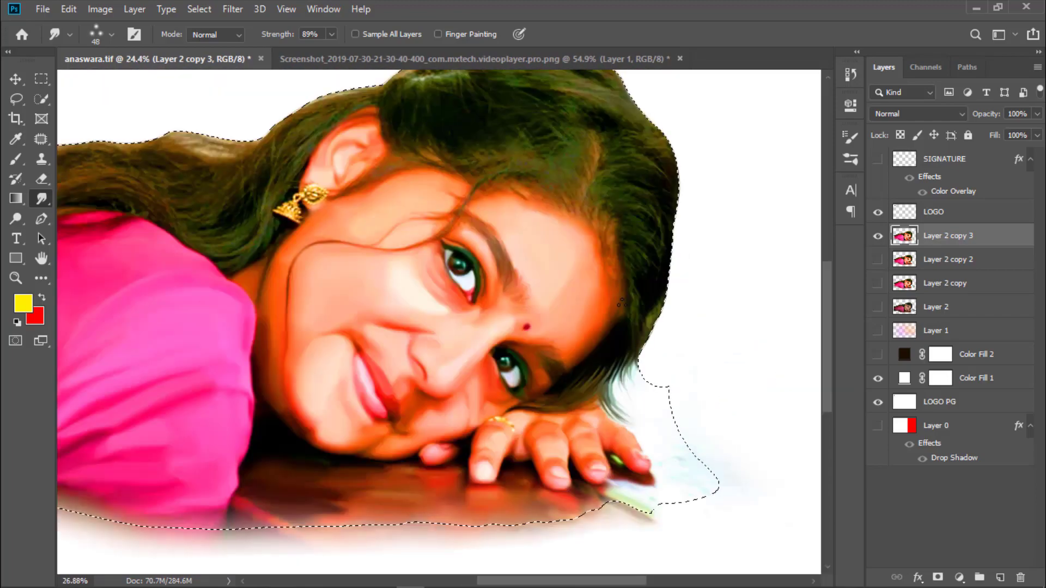
Set the smudge brush size to 55 for working along the hairline.
{"action": "scroll", "coordinate": [621, 303], "scroll_direction": "up", "scroll_amount": 5}
{"action": "right_click", "coordinate": [607, 338]}
{"action": "key", "text": "Escape"}
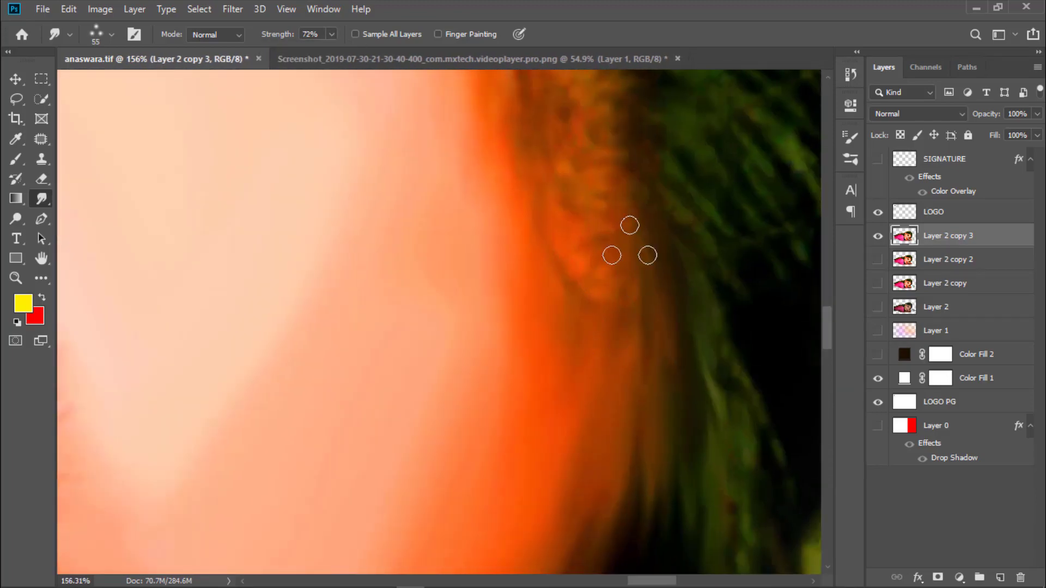
{"action": "scroll", "coordinate": [629, 245], "scroll_direction": "down", "scroll_amount": 2}
{"action": "scroll", "coordinate": [636, 230], "scroll_direction": "down", "scroll_amount": 4}
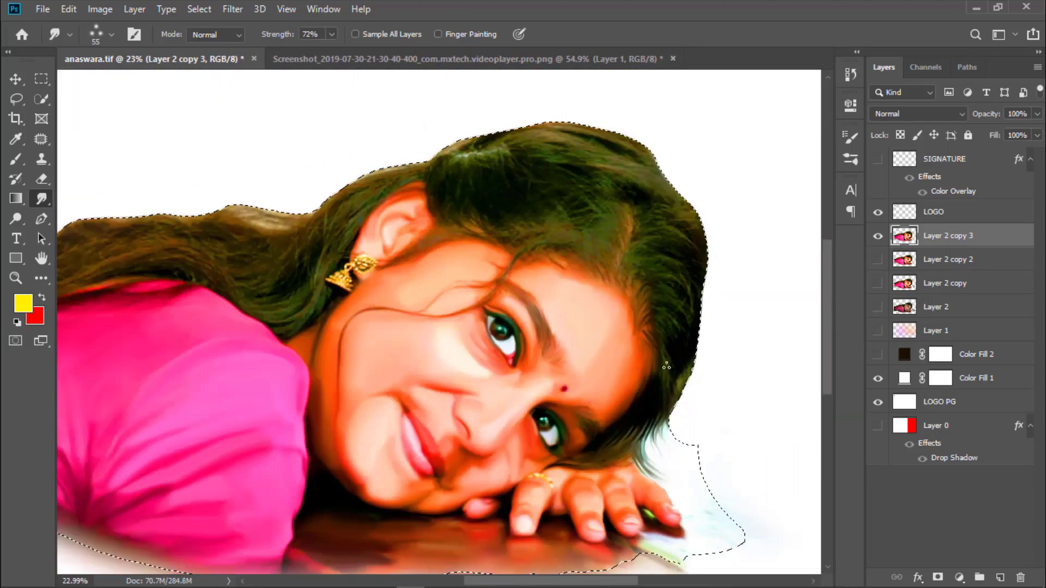
{"action": "scroll", "coordinate": [672, 316], "scroll_direction": "up", "scroll_amount": 4}
{"action": "scroll", "coordinate": [649, 221], "scroll_direction": "down", "scroll_amount": 2}
{"action": "scroll", "coordinate": [725, 300], "scroll_direction": "down", "scroll_amount": 3}
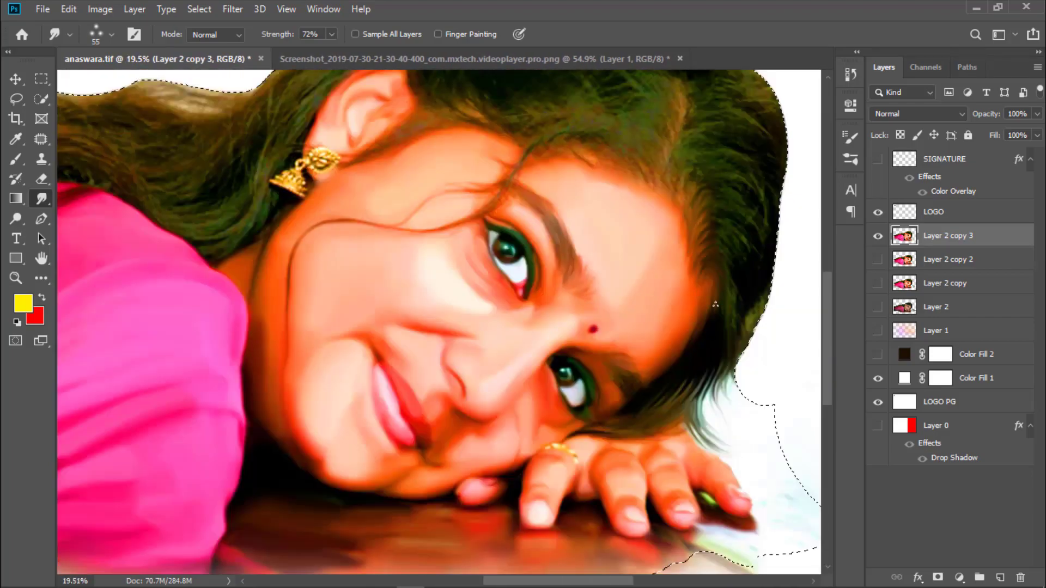
{"action": "scroll", "coordinate": [742, 253], "scroll_direction": "up", "scroll_amount": 4}
{"action": "scroll", "coordinate": [439, 257], "scroll_direction": "up", "scroll_amount": 2}
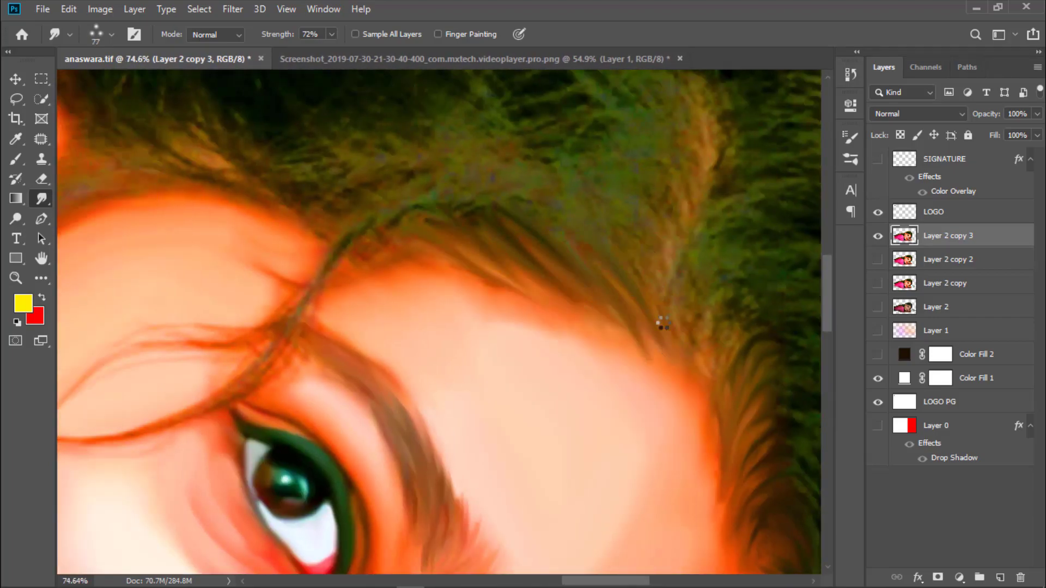
{"action": "scroll", "coordinate": [719, 349], "scroll_direction": "down", "scroll_amount": 1}
Zoom around the head to inspect the smudged hairline.
{"action": "scroll", "coordinate": [687, 305], "scroll_direction": "up", "scroll_amount": 2}
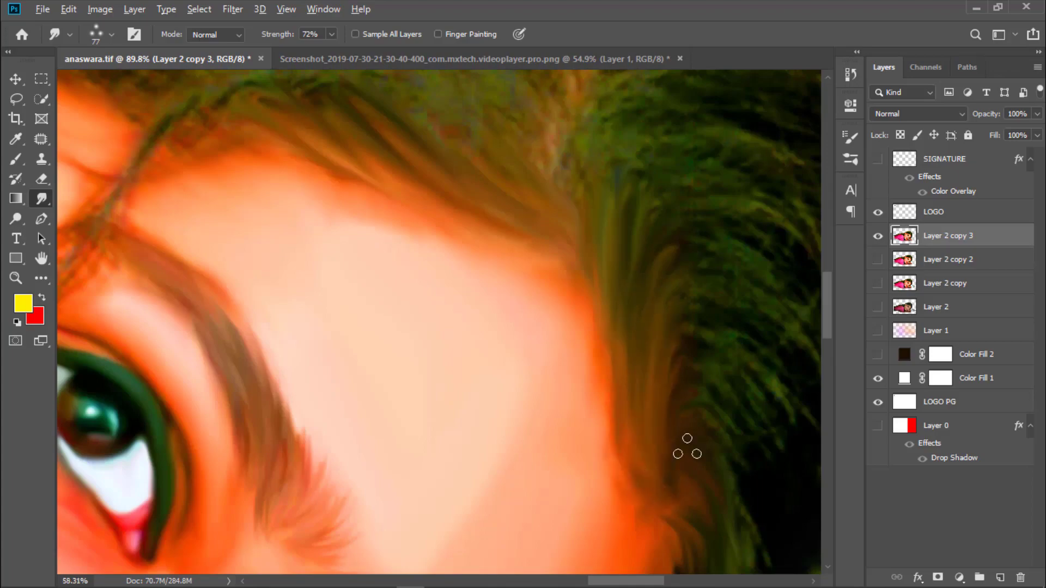
{"action": "scroll", "coordinate": [703, 441], "scroll_direction": "up", "scroll_amount": 2}
{"action": "scroll", "coordinate": [730, 349], "scroll_direction": "down", "scroll_amount": 4}
{"action": "scroll", "coordinate": [350, 304], "scroll_direction": "up", "scroll_amount": 3}
{"action": "scroll", "coordinate": [490, 224], "scroll_direction": "up", "scroll_amount": 1}
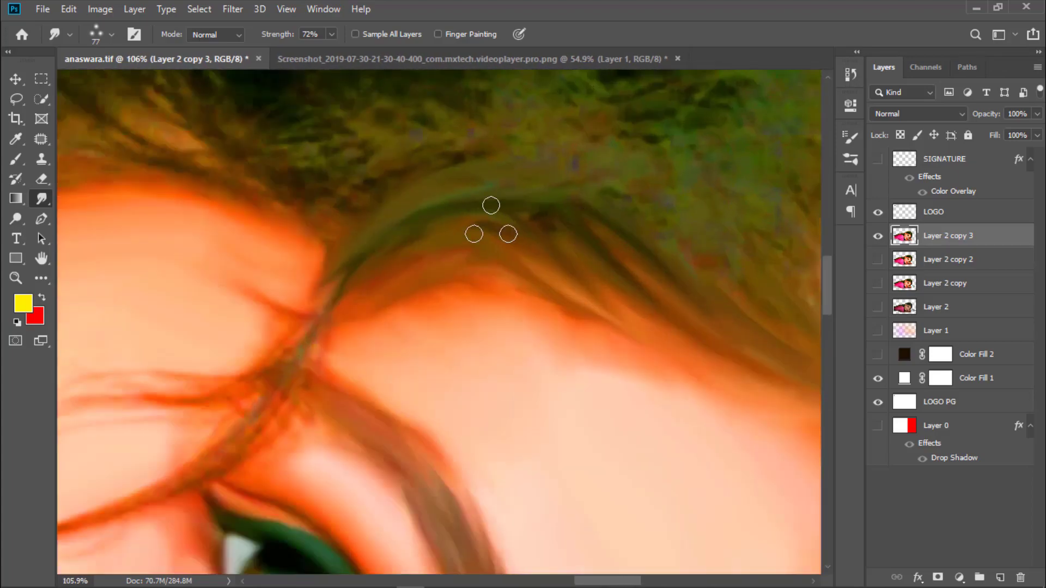
{"action": "scroll", "coordinate": [708, 333], "scroll_direction": "down", "scroll_amount": 3}
{"action": "scroll", "coordinate": [681, 327], "scroll_direction": "down", "scroll_amount": 2}
{"action": "scroll", "coordinate": [537, 253], "scroll_direction": "up", "scroll_amount": 2}
{"action": "scroll", "coordinate": [539, 354], "scroll_direction": "up", "scroll_amount": 2}
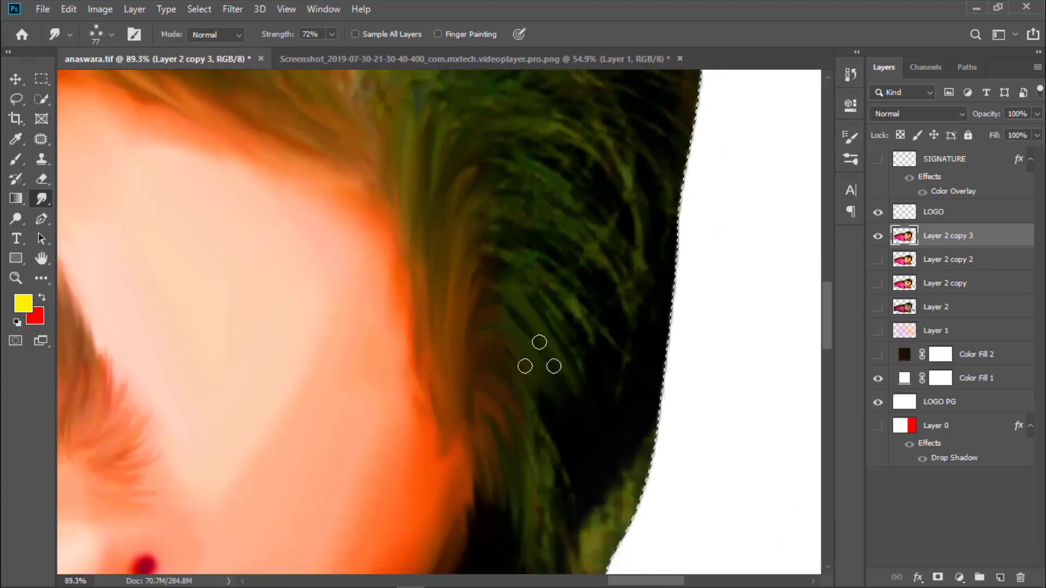
{"action": "scroll", "coordinate": [570, 259], "scroll_direction": "down", "scroll_amount": 4}
Change the brush size to 70 and smudge the hair on top of the head.
{"action": "right_click", "coordinate": [570, 259]}
{"action": "key", "text": "Return"}
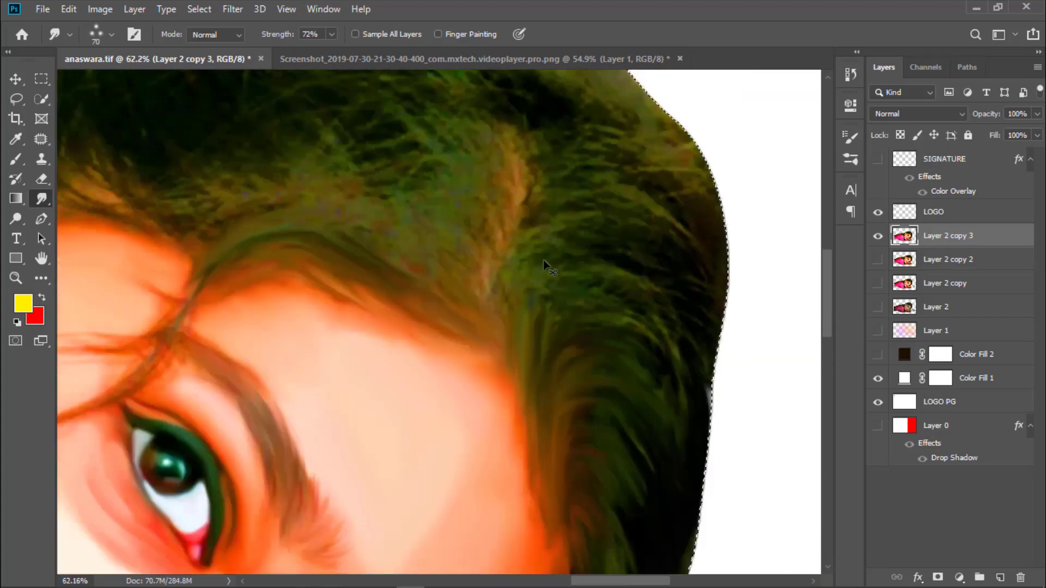
{"action": "scroll", "coordinate": [501, 400], "scroll_direction": "down", "scroll_amount": 1}
{"action": "scroll", "coordinate": [488, 421], "scroll_direction": "down", "scroll_amount": 2}
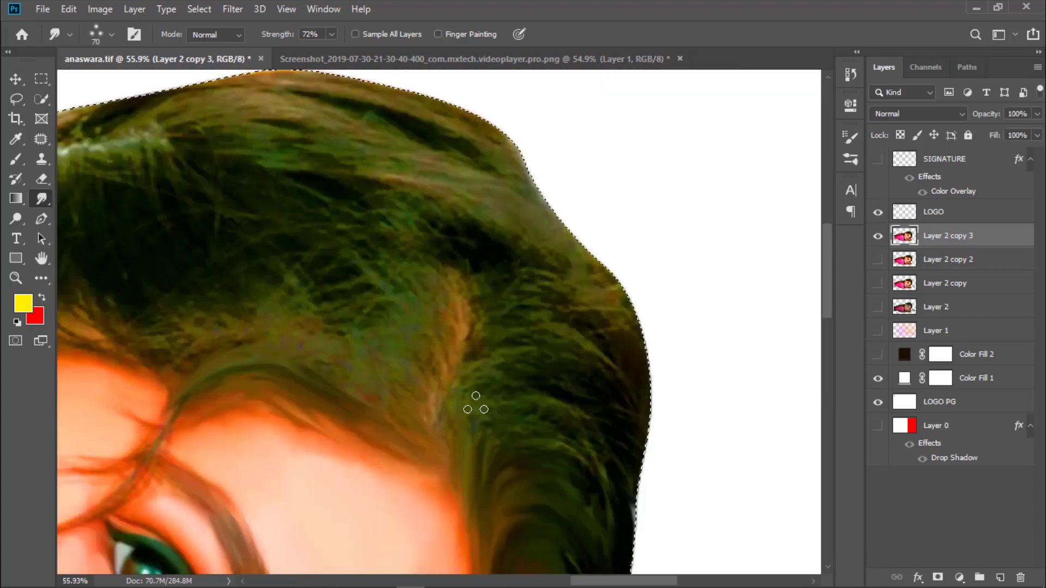
{"action": "scroll", "coordinate": [490, 223], "scroll_direction": "up", "scroll_amount": 1}
{"action": "scroll", "coordinate": [622, 483], "scroll_direction": "up", "scroll_amount": 1}
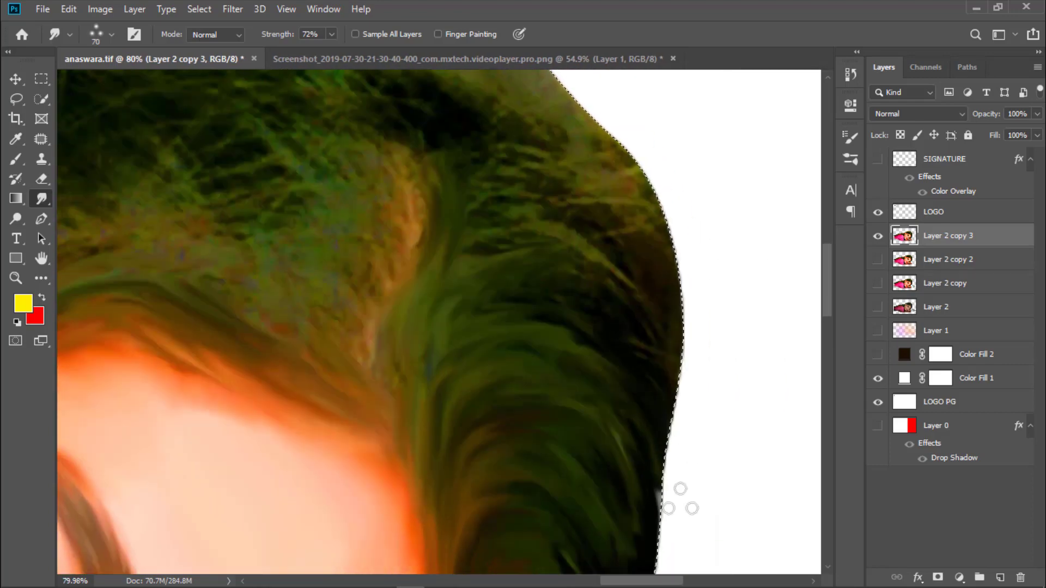
{"action": "scroll", "coordinate": [674, 515], "scroll_direction": "down", "scroll_amount": 1}
{"action": "scroll", "coordinate": [701, 257], "scroll_direction": "up", "scroll_amount": 2}
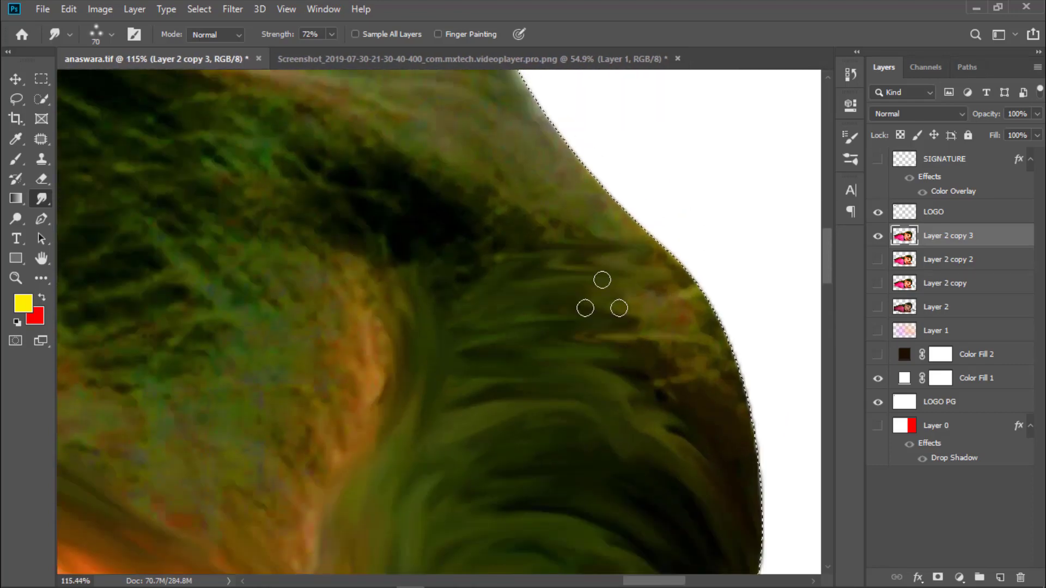
{"action": "scroll", "coordinate": [603, 292], "scroll_direction": "down", "scroll_amount": 1}
{"action": "scroll", "coordinate": [790, 495], "scroll_direction": "up", "scroll_amount": 1}
{"action": "scroll", "coordinate": [610, 326], "scroll_direction": "down", "scroll_amount": 1}
{"action": "scroll", "coordinate": [549, 304], "scroll_direction": "up", "scroll_amount": 1}
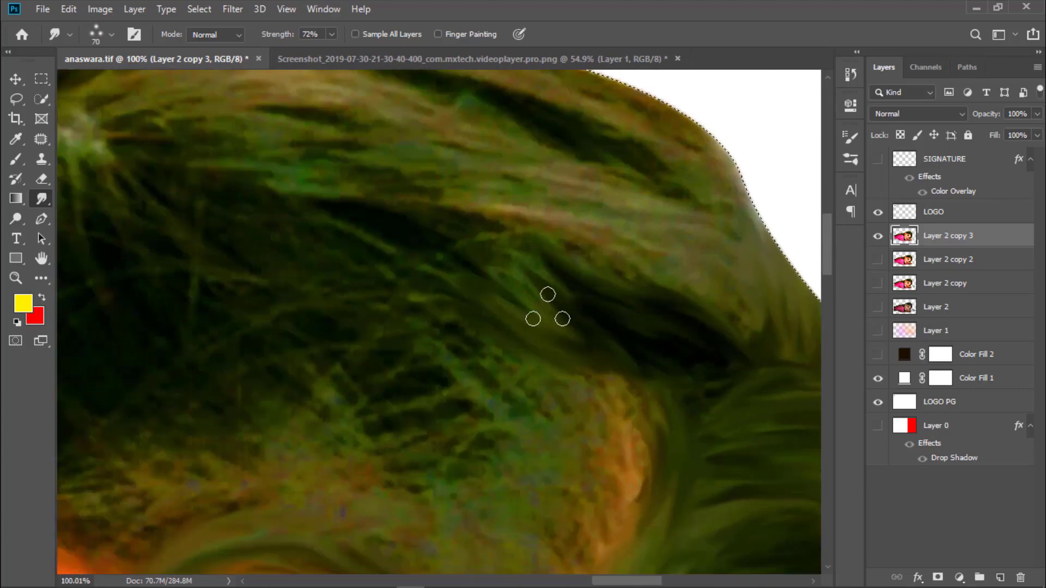
{"action": "scroll", "coordinate": [719, 294], "scroll_direction": "down", "scroll_amount": 1}
{"action": "scroll", "coordinate": [665, 369], "scroll_direction": "up", "scroll_amount": 1}
Set the Smudge strength to 80% and smudge the hair along the top of the head.
{"action": "scroll", "coordinate": [553, 392], "scroll_direction": "down", "scroll_amount": 1}
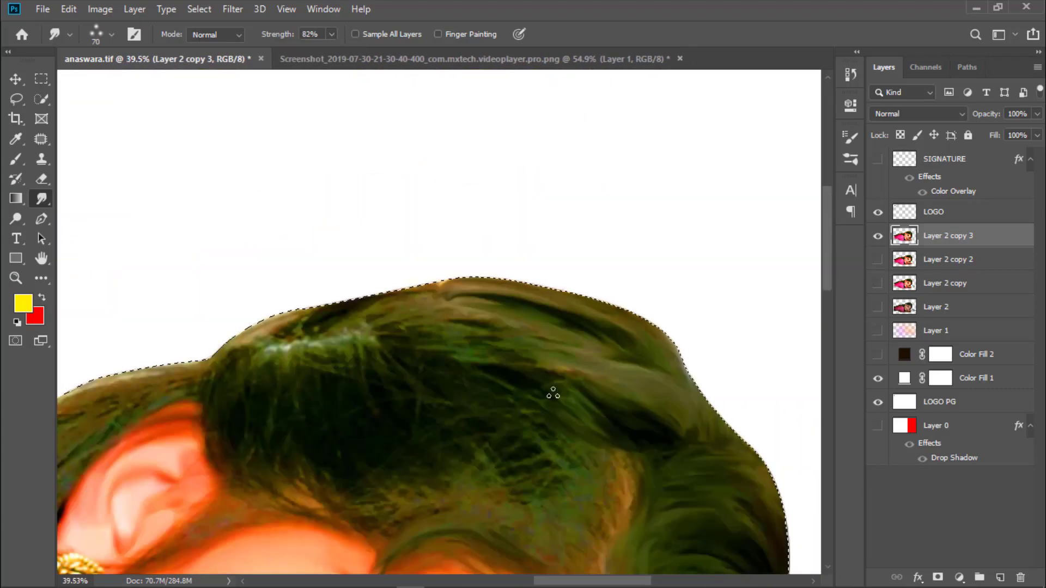
{"action": "scroll", "coordinate": [560, 478], "scroll_direction": "up", "scroll_amount": 1}
{"action": "key", "text": "6"}
{"action": "key", "text": "4"}
{"action": "scroll", "coordinate": [684, 426], "scroll_direction": "down", "scroll_amount": 1}
{"action": "scroll", "coordinate": [684, 426], "scroll_direction": "up", "scroll_amount": 1}
{"action": "key", "text": "8"}
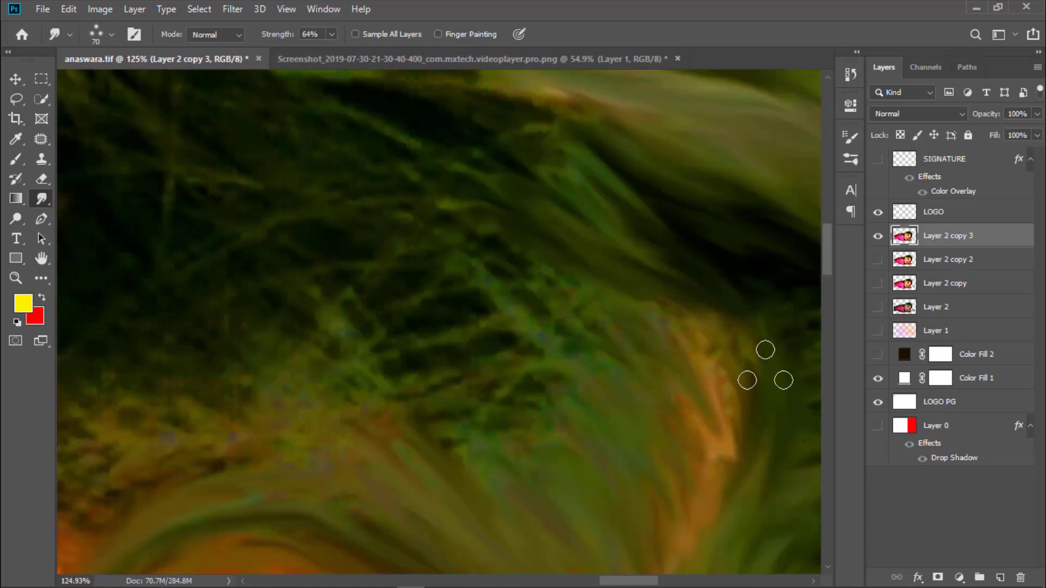
{"action": "scroll", "coordinate": [763, 357], "scroll_direction": "down", "scroll_amount": 1}
{"action": "scroll", "coordinate": [626, 338], "scroll_direction": "down", "scroll_amount": 1}
{"action": "scroll", "coordinate": [701, 341], "scroll_direction": "up", "scroll_amount": 1}
{"action": "scroll", "coordinate": [532, 240], "scroll_direction": "down", "scroll_amount": 1}
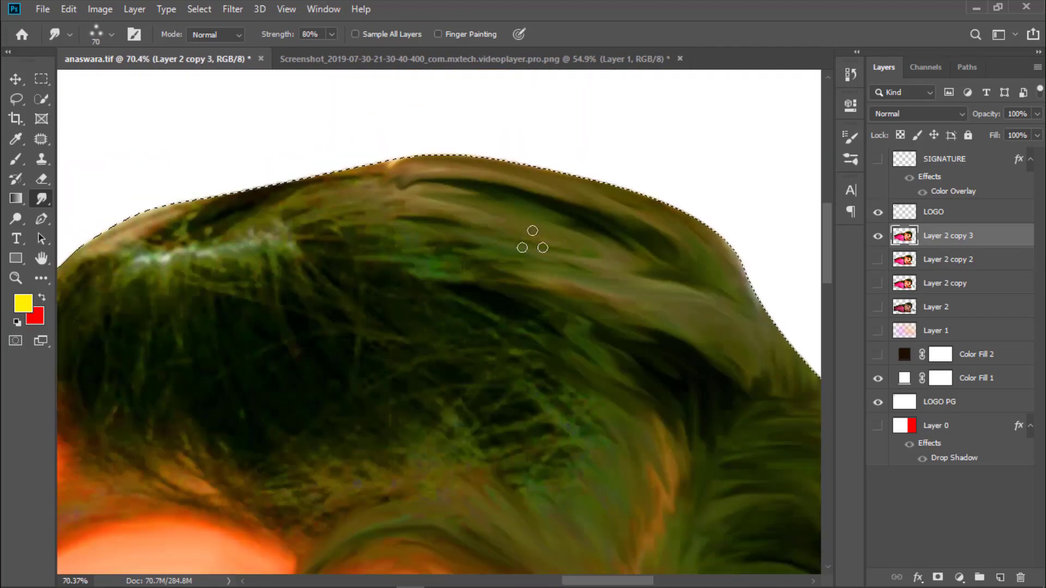
{"action": "scroll", "coordinate": [465, 382], "scroll_direction": "down", "scroll_amount": 2}
{"action": "scroll", "coordinate": [463, 327], "scroll_direction": "up", "scroll_amount": 3}
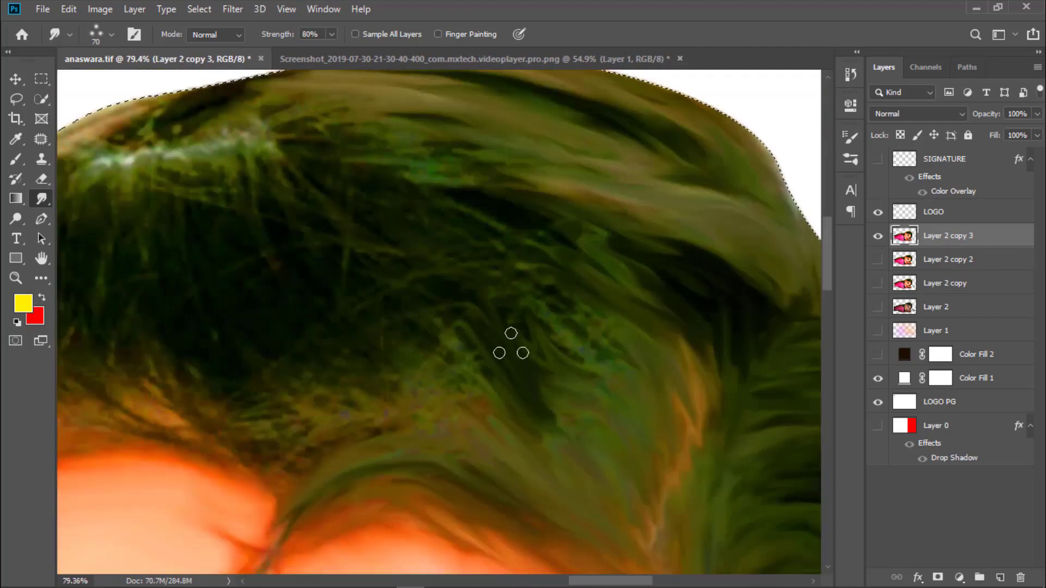
{"action": "scroll", "coordinate": [623, 434], "scroll_direction": "up", "scroll_amount": 1}
{"action": "scroll", "coordinate": [394, 218], "scroll_direction": "left", "scroll_amount": 2}
{"action": "scroll", "coordinate": [302, 153], "scroll_direction": "left", "scroll_amount": 2}
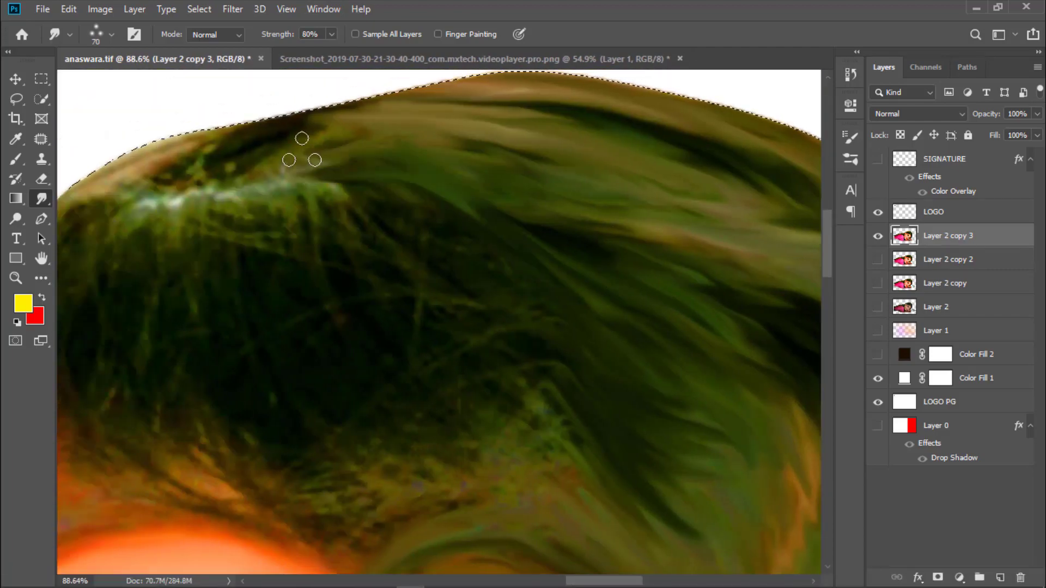
{"action": "scroll", "coordinate": [561, 376], "scroll_direction": "down", "scroll_amount": 2}
{"action": "scroll", "coordinate": [385, 381], "scroll_direction": "up", "scroll_amount": 2}
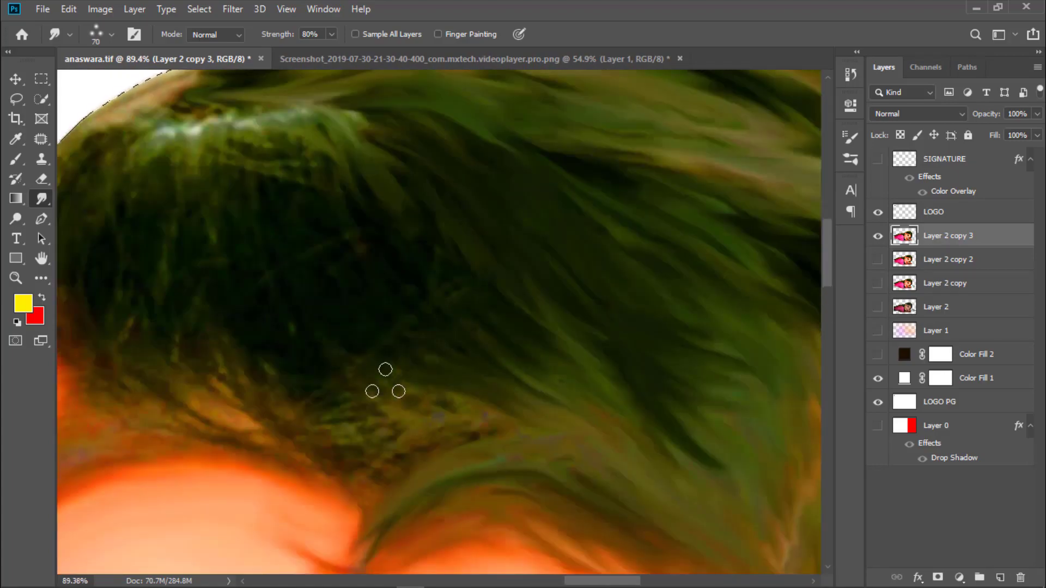
{"action": "scroll", "coordinate": [614, 444], "scroll_direction": "down", "scroll_amount": 1}
{"action": "scroll", "coordinate": [654, 469], "scroll_direction": "down", "scroll_amount": 5}
{"action": "scroll", "coordinate": [550, 280], "scroll_direction": "up", "scroll_amount": 5}
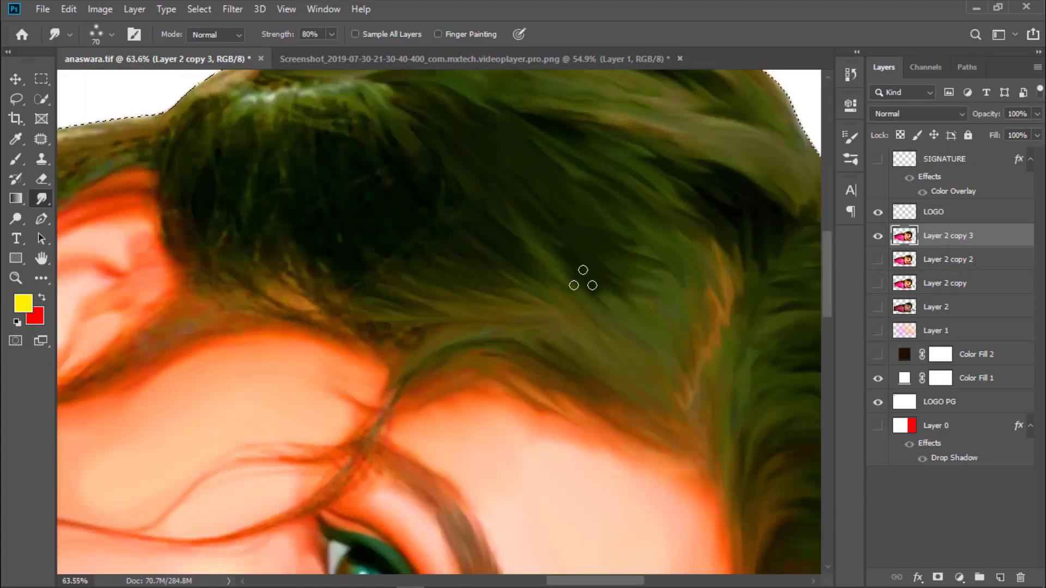
{"action": "scroll", "coordinate": [570, 265], "scroll_direction": "down", "scroll_amount": 2}
{"action": "scroll", "coordinate": [545, 327], "scroll_direction": "up", "scroll_amount": 2}
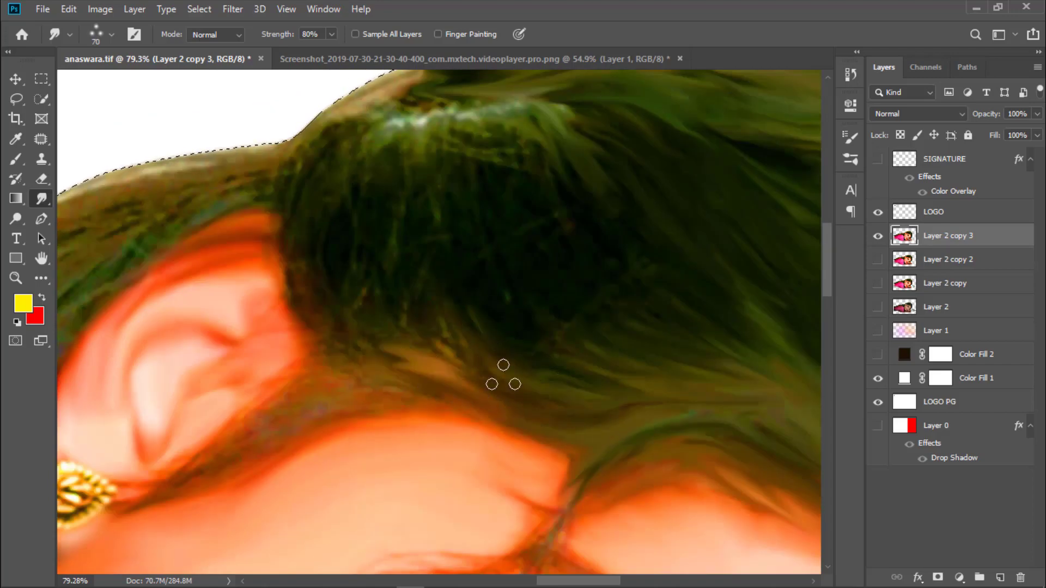
{"action": "scroll", "coordinate": [542, 466], "scroll_direction": "up", "scroll_amount": 1}
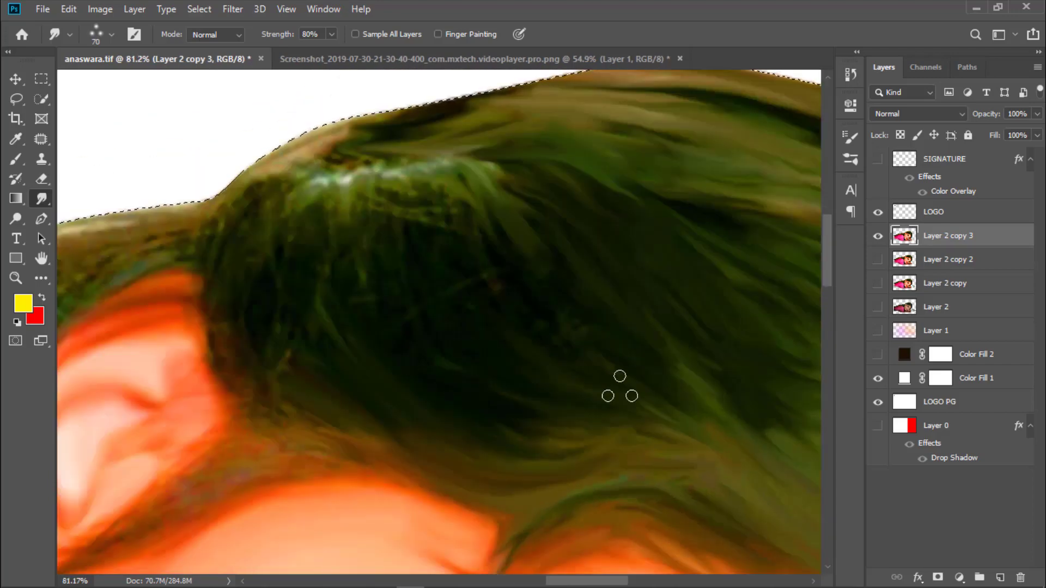
{"action": "scroll", "coordinate": [726, 423], "scroll_direction": "down", "scroll_amount": 2}
{"action": "scroll", "coordinate": [537, 330], "scroll_direction": "up", "scroll_amount": 3}
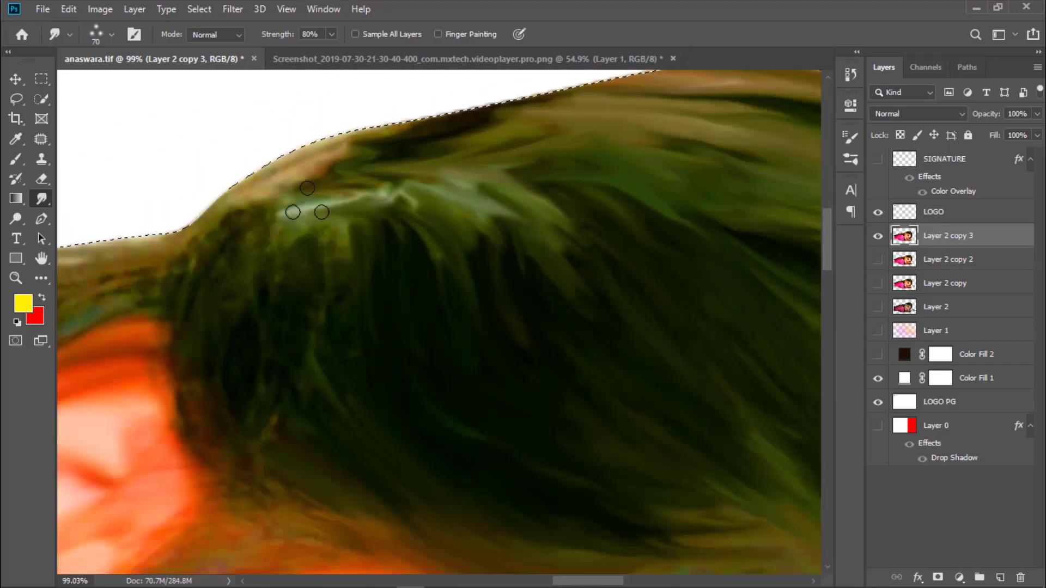
{"action": "scroll", "coordinate": [306, 205], "scroll_direction": "down", "scroll_amount": 2}
{"action": "scroll", "coordinate": [436, 327], "scroll_direction": "down", "scroll_amount": 1}
{"action": "scroll", "coordinate": [490, 354], "scroll_direction": "down", "scroll_amount": 2}
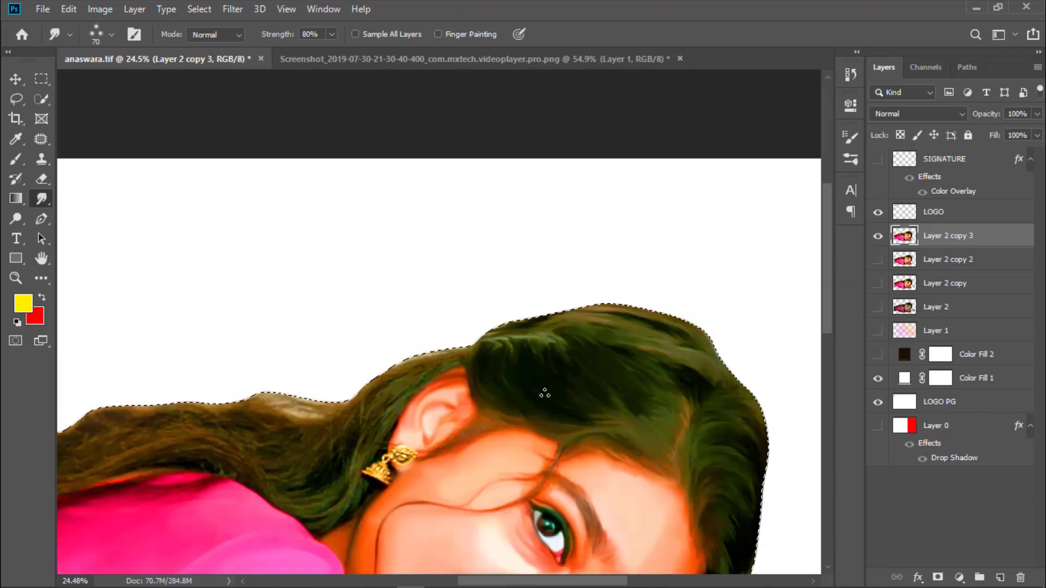
{"action": "scroll", "coordinate": [545, 392], "scroll_direction": "up", "scroll_amount": 3}
{"action": "scroll", "coordinate": [572, 354], "scroll_direction": "up", "scroll_amount": 1}
{"action": "scroll", "coordinate": [490, 354], "scroll_direction": "down", "scroll_amount": 2}
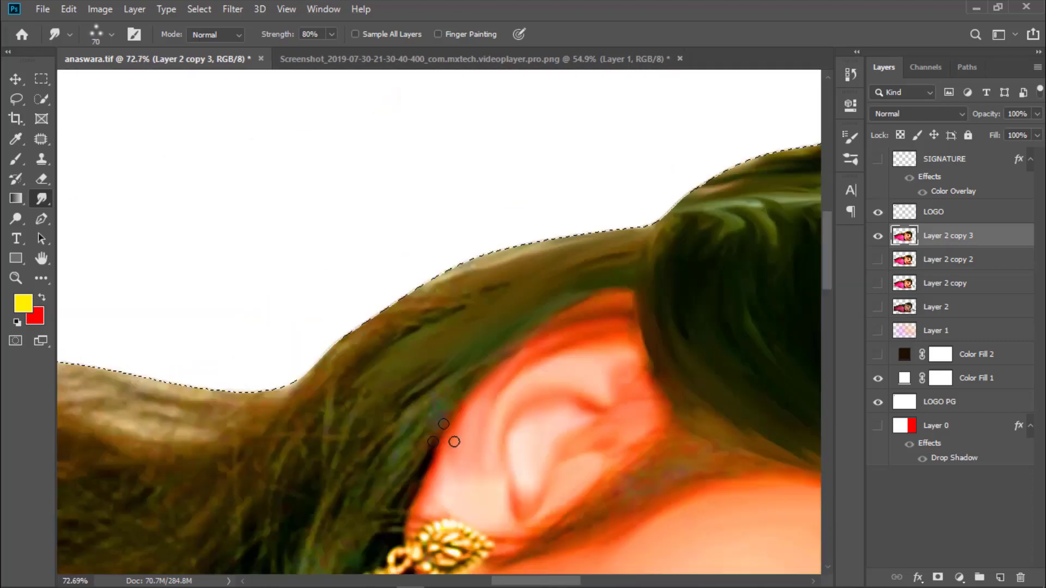
{"action": "scroll", "coordinate": [425, 431], "scroll_direction": "up", "scroll_amount": 2}
{"action": "scroll", "coordinate": [430, 440], "scroll_direction": "down", "scroll_amount": 1}
{"action": "scroll", "coordinate": [430, 440], "scroll_direction": "up", "scroll_amount": 2}
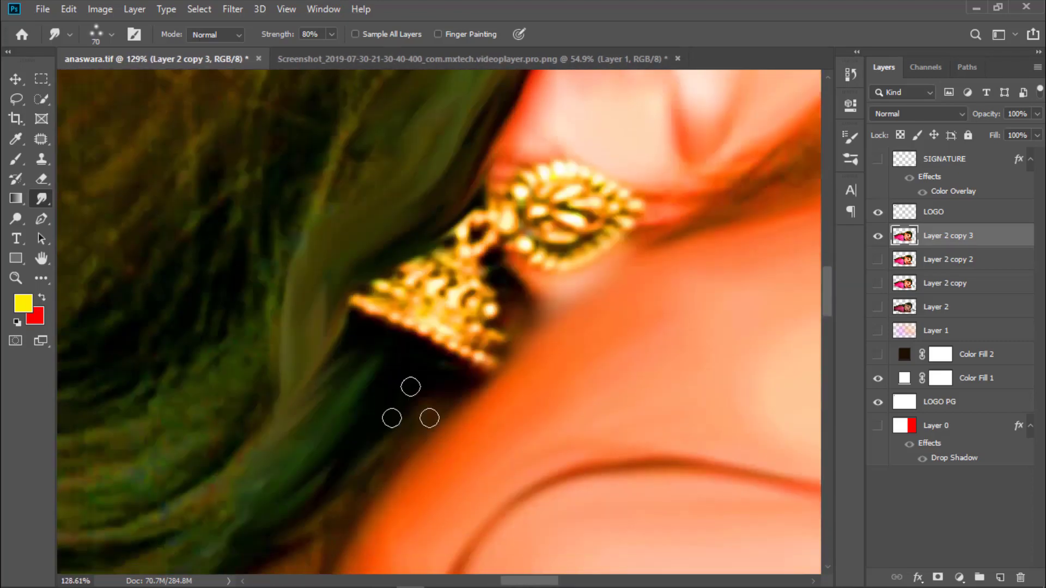
{"action": "scroll", "coordinate": [459, 466], "scroll_direction": "down", "scroll_amount": 2}
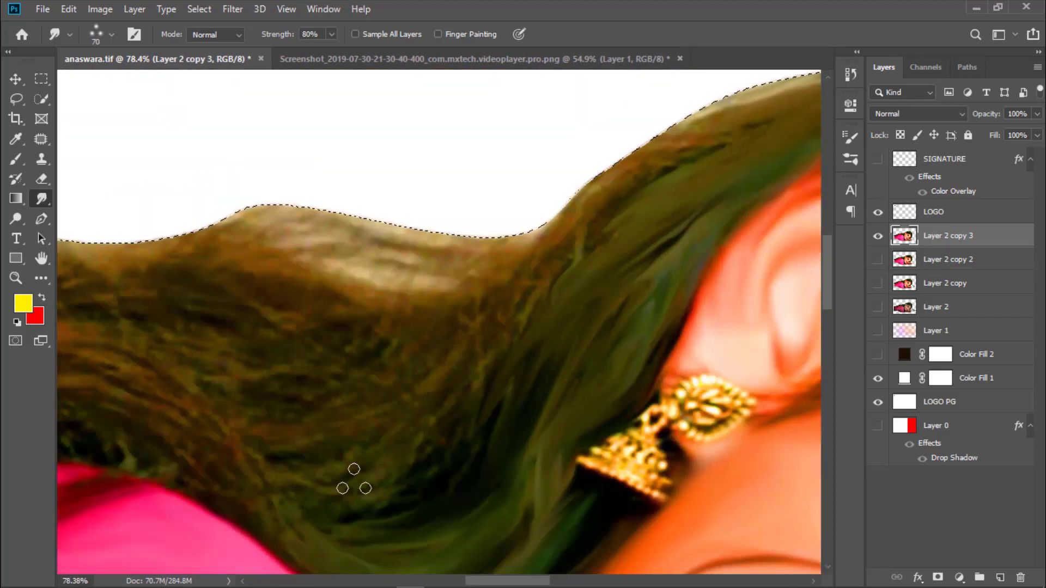
{"action": "scroll", "coordinate": [354, 479], "scroll_direction": "down", "scroll_amount": 1}
{"action": "scroll", "coordinate": [584, 339], "scroll_direction": "down", "scroll_amount": 1}
{"action": "scroll", "coordinate": [619, 234], "scroll_direction": "down", "scroll_amount": 1}
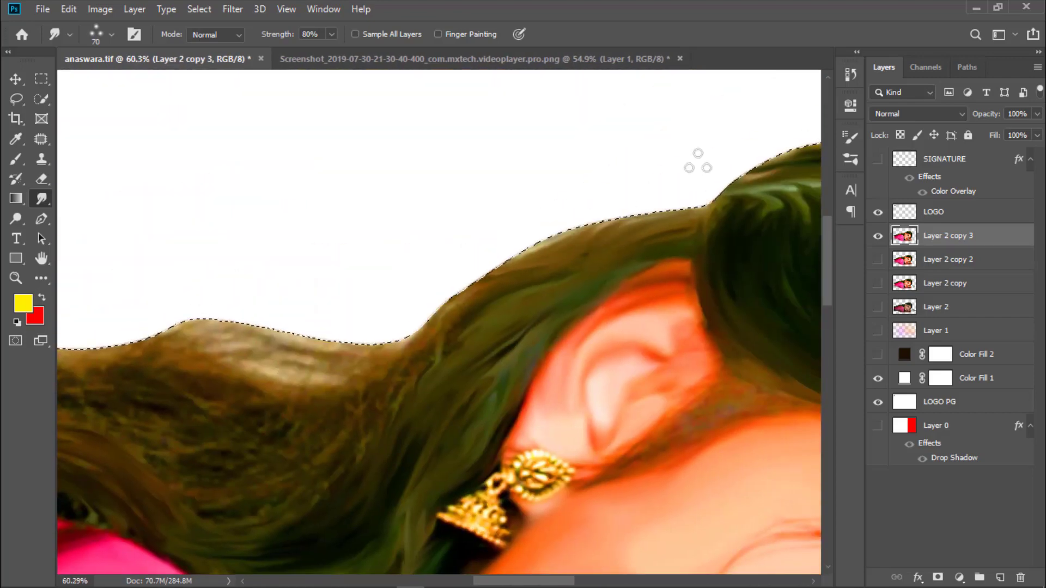
{"action": "scroll", "coordinate": [426, 457], "scroll_direction": "left", "scroll_amount": 3}
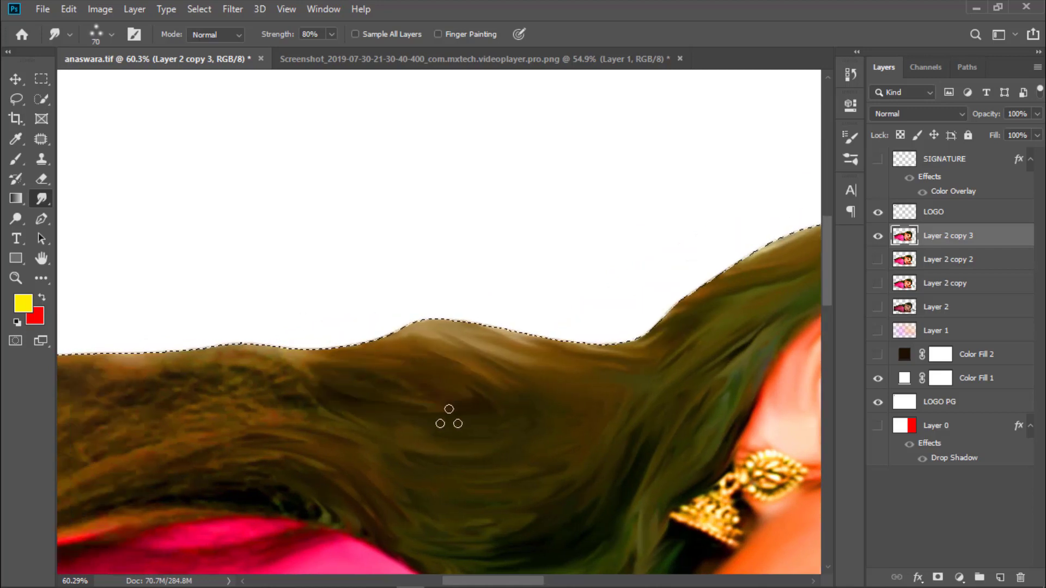
{"action": "scroll", "coordinate": [444, 421], "scroll_direction": "down", "scroll_amount": 3}
Raise the smudge strength and smudge the hair falling over the pink shirt into strands.
{"action": "key", "text": "9"}
{"action": "key", "text": "2"}
{"action": "scroll", "coordinate": [472, 432], "scroll_direction": "down", "scroll_amount": 1}
{"action": "scroll", "coordinate": [332, 323], "scroll_direction": "right", "scroll_amount": 3}
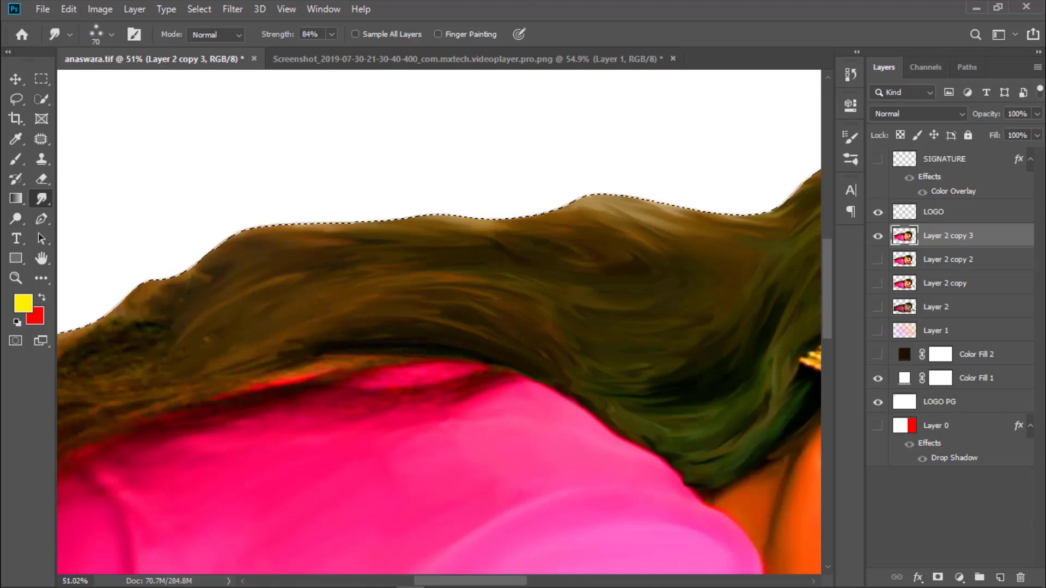
{"action": "scroll", "coordinate": [408, 351], "scroll_direction": "down", "scroll_amount": 2}
{"action": "scroll", "coordinate": [217, 402], "scroll_direction": "up", "scroll_amount": 2}
{"action": "scroll", "coordinate": [217, 401], "scroll_direction": "down", "scroll_amount": 4}
{"action": "scroll", "coordinate": [507, 236], "scroll_direction": "up", "scroll_amount": 4}
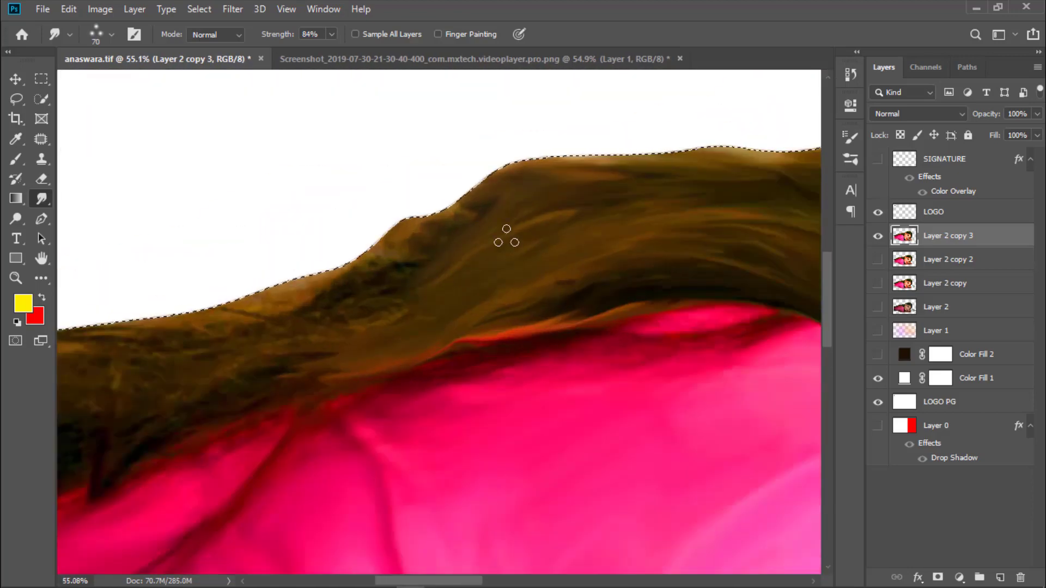
{"action": "scroll", "coordinate": [253, 303], "scroll_direction": "down", "scroll_amount": 3}
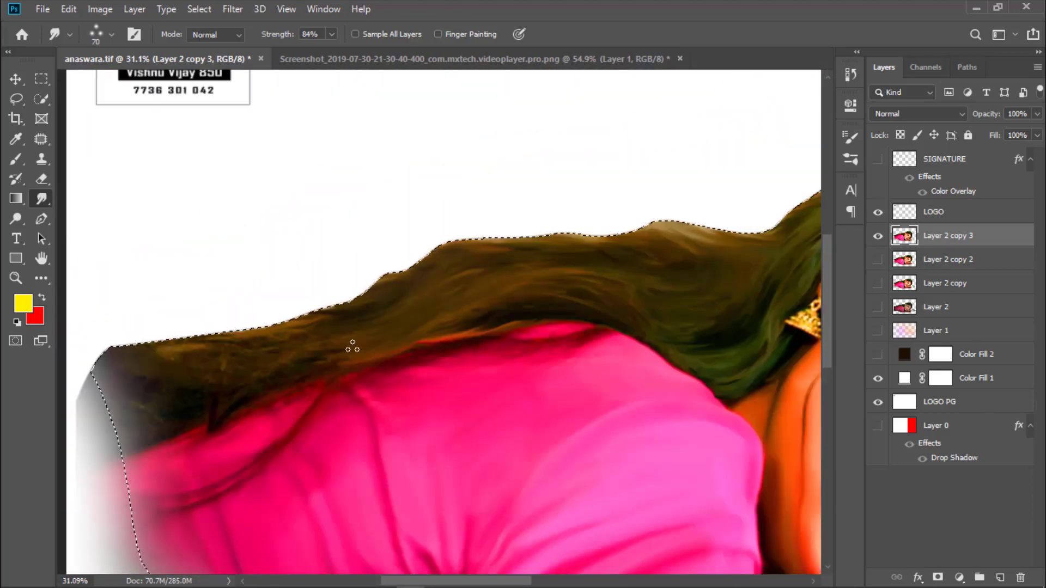
{"action": "scroll", "coordinate": [353, 346], "scroll_direction": "up", "scroll_amount": 2}
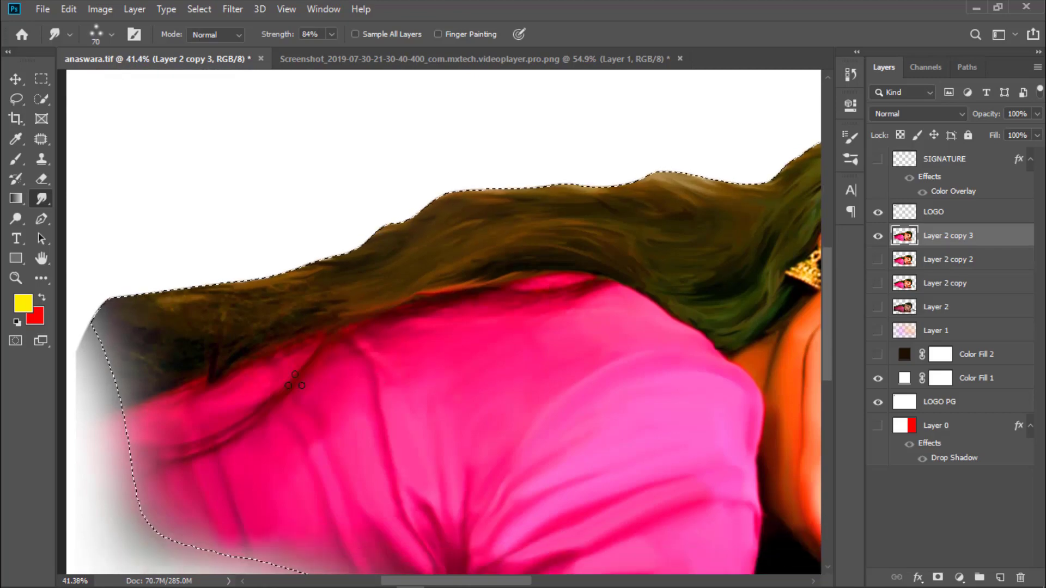
{"action": "scroll", "coordinate": [545, 277], "scroll_direction": "up", "scroll_amount": 1}
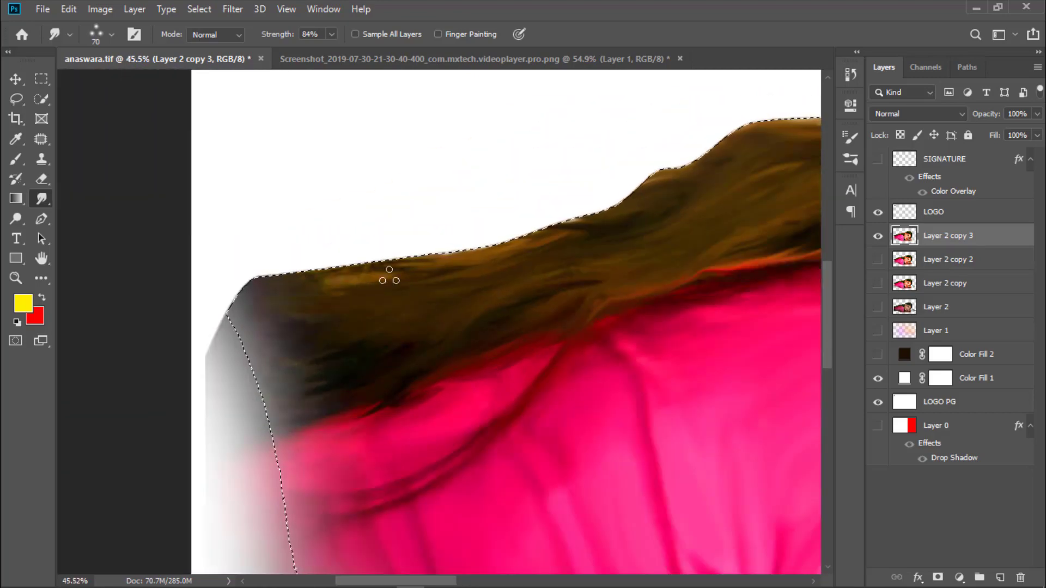
{"action": "scroll", "coordinate": [575, 243], "scroll_direction": "up", "scroll_amount": 3}
Reduce the smudge brush size and raise its strength to 92%.
{"action": "scroll", "coordinate": [517, 227], "scroll_direction": "down", "scroll_amount": 1}
{"action": "right_click", "coordinate": [520, 281]}
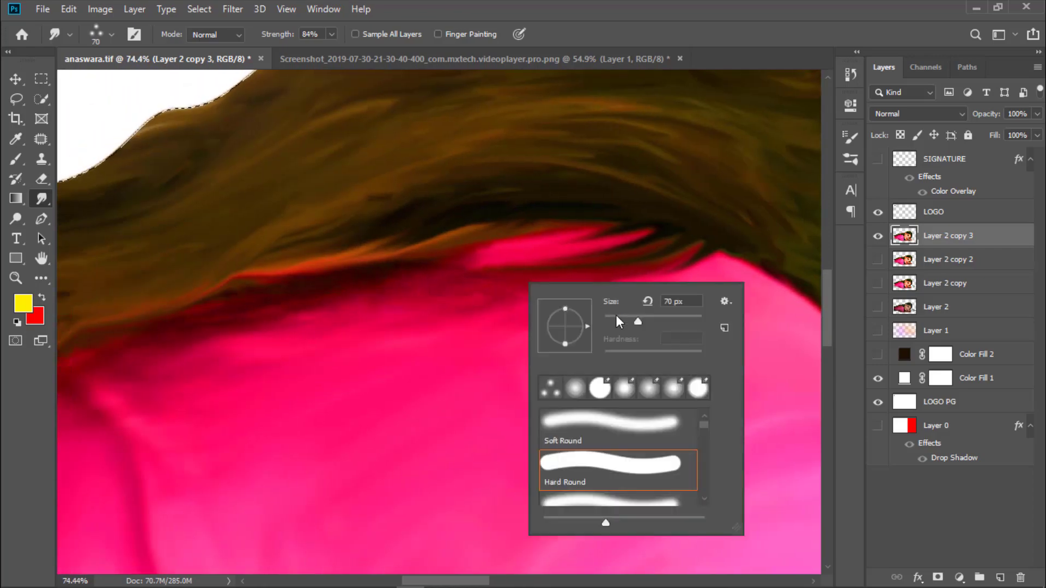
{"action": "left_click", "coordinate": [478, 278]}
{"action": "scroll", "coordinate": [313, 320], "scroll_direction": "down", "scroll_amount": 4}
{"action": "scroll", "coordinate": [311, 350], "scroll_direction": "up", "scroll_amount": 2}
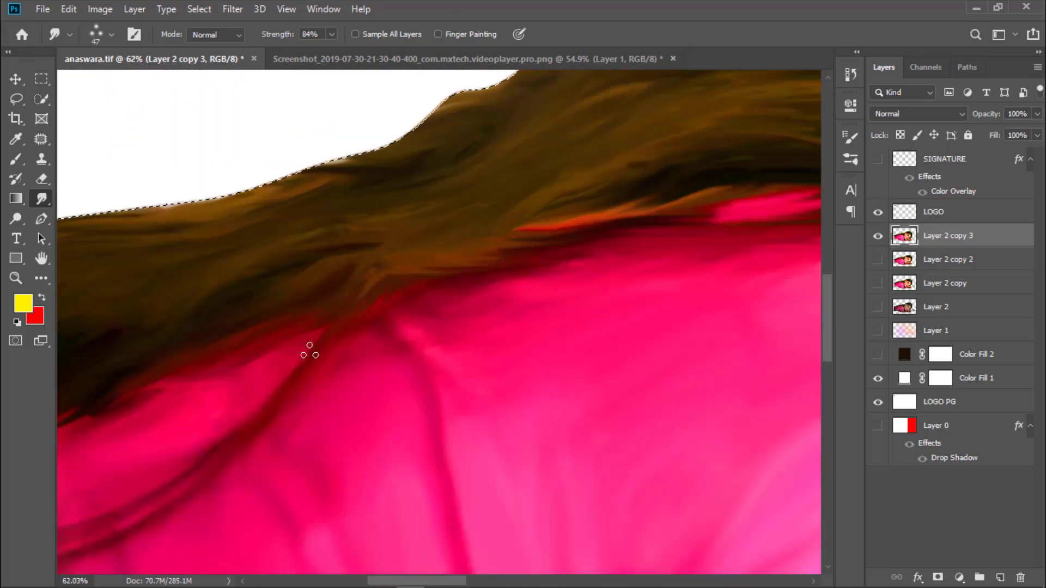
{"action": "scroll", "coordinate": [256, 488], "scroll_direction": "up", "scroll_amount": 1}
{"action": "scroll", "coordinate": [229, 506], "scroll_direction": "down", "scroll_amount": 3}
{"action": "scroll", "coordinate": [575, 245], "scroll_direction": "up", "scroll_amount": 5}
{"action": "left_click", "coordinate": [331, 34]}
{"action": "left_click_drag", "start_coordinate": [324, 51], "coordinate": [338, 51]}
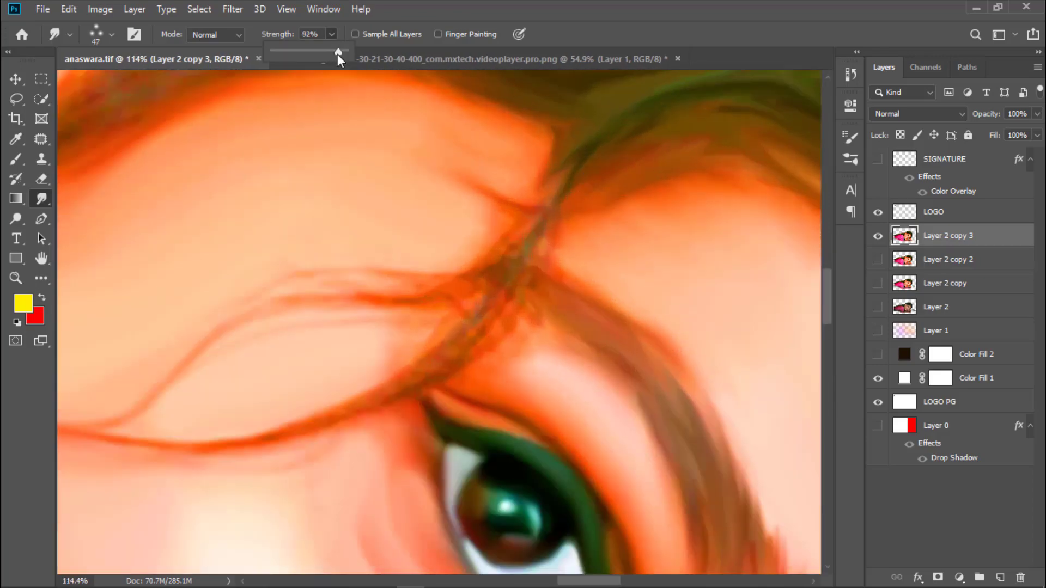
{"action": "scroll", "coordinate": [528, 259], "scroll_direction": "down", "scroll_amount": 3}
{"action": "scroll", "coordinate": [416, 313], "scroll_direction": "up", "scroll_amount": 4}
Shrink the brush to 18 px at 90% strength and smudge hair strands over the ear edge.
{"action": "right_click", "coordinate": [490, 311]}
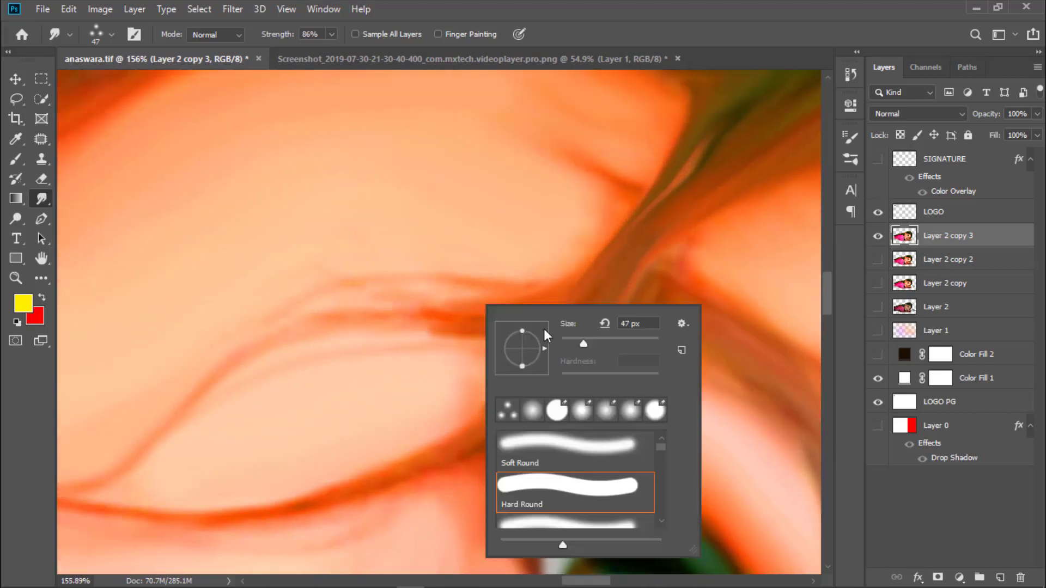
{"action": "key", "text": "Return"}
{"action": "scroll", "coordinate": [381, 292], "scroll_direction": "up", "scroll_amount": 1}
{"action": "scroll", "coordinate": [381, 399], "scroll_direction": "down", "scroll_amount": 1}
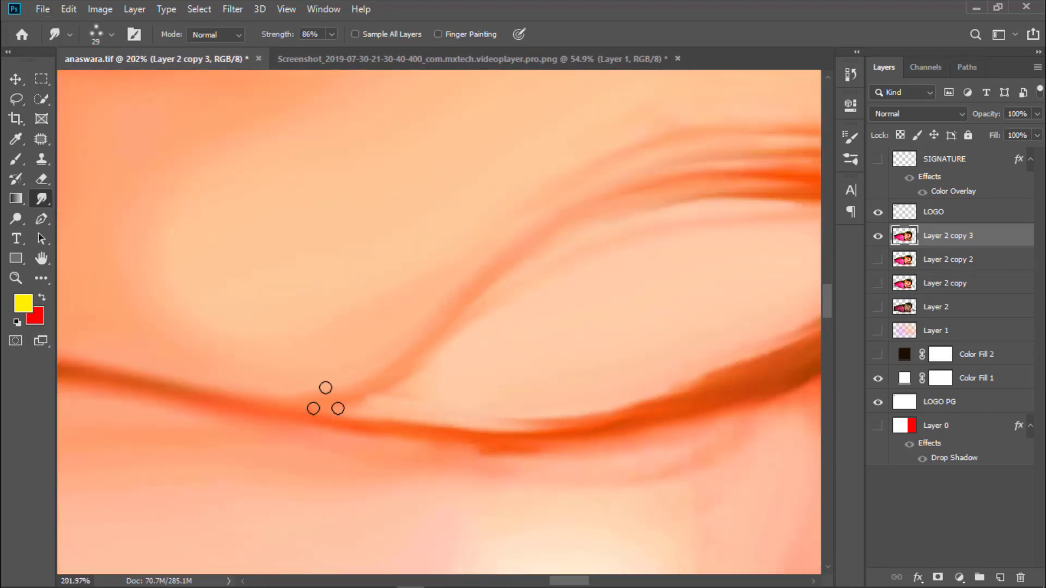
{"action": "right_click", "coordinate": [561, 340]}
{"action": "key", "text": "Return"}
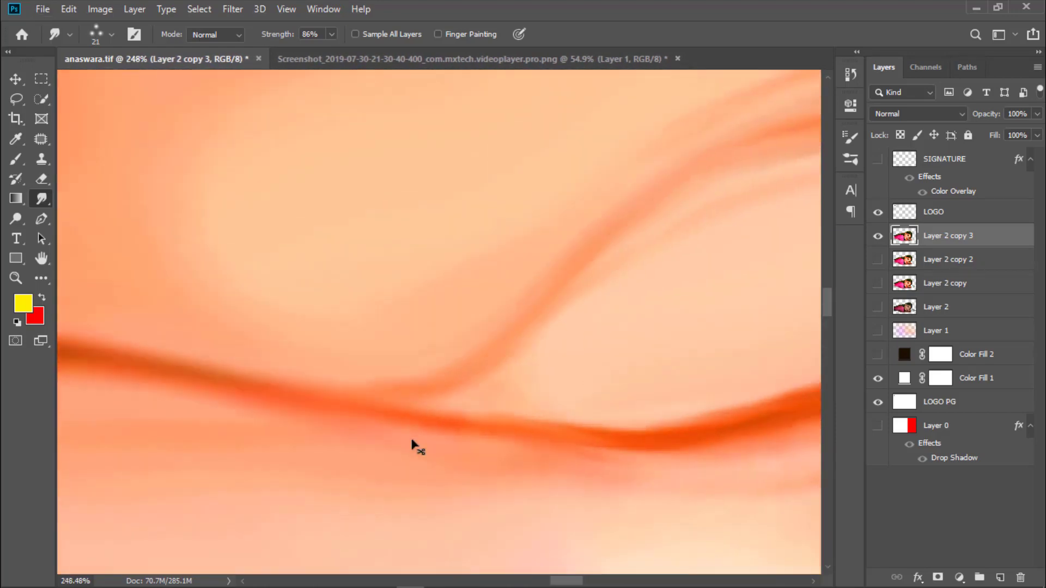
{"action": "scroll", "coordinate": [239, 380], "scroll_direction": "up", "scroll_amount": 1}
{"action": "scroll", "coordinate": [240, 380], "scroll_direction": "down", "scroll_amount": 2}
{"action": "scroll", "coordinate": [465, 180], "scroll_direction": "up", "scroll_amount": 1}
{"action": "right_click", "coordinate": [465, 177]}
{"action": "key", "text": "Return"}
{"action": "key", "text": "9"}
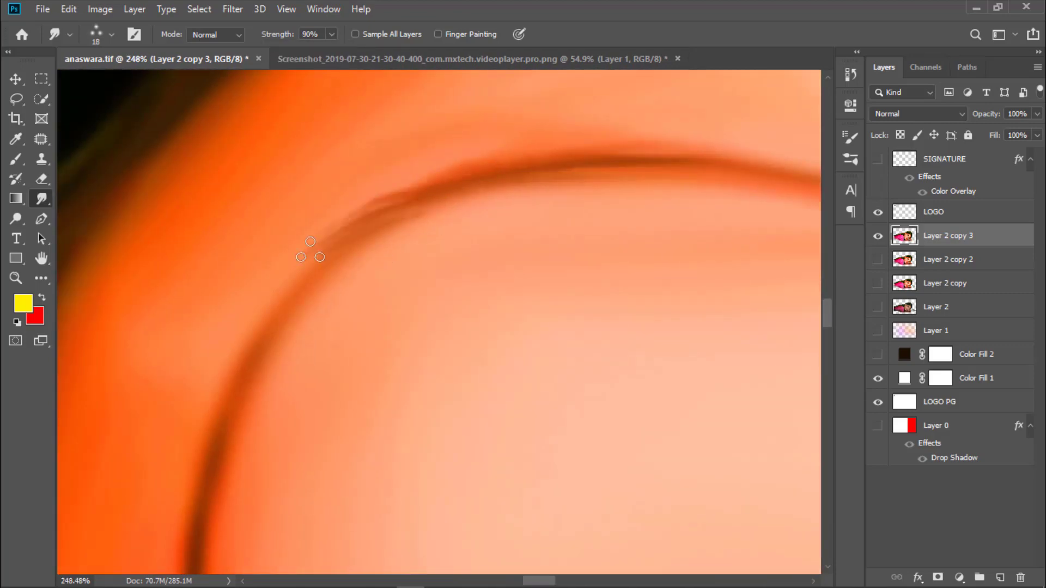
{"action": "scroll", "coordinate": [326, 312], "scroll_direction": "up", "scroll_amount": 2}
{"action": "scroll", "coordinate": [292, 214], "scroll_direction": "down", "scroll_amount": 1}
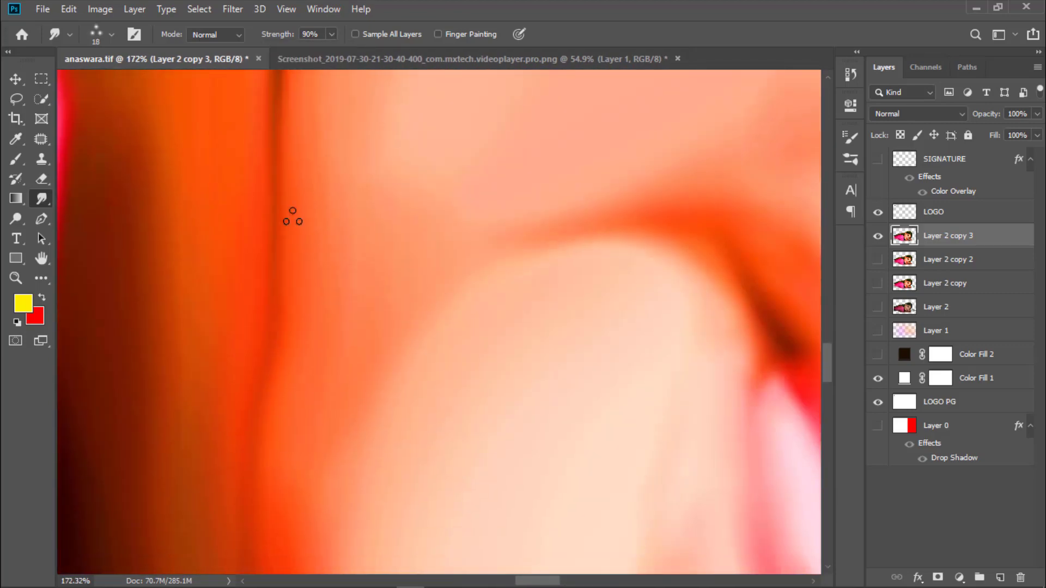
{"action": "scroll", "coordinate": [292, 214], "scroll_direction": "down", "scroll_amount": 3}
{"action": "scroll", "coordinate": [497, 224], "scroll_direction": "up", "scroll_amount": 4}
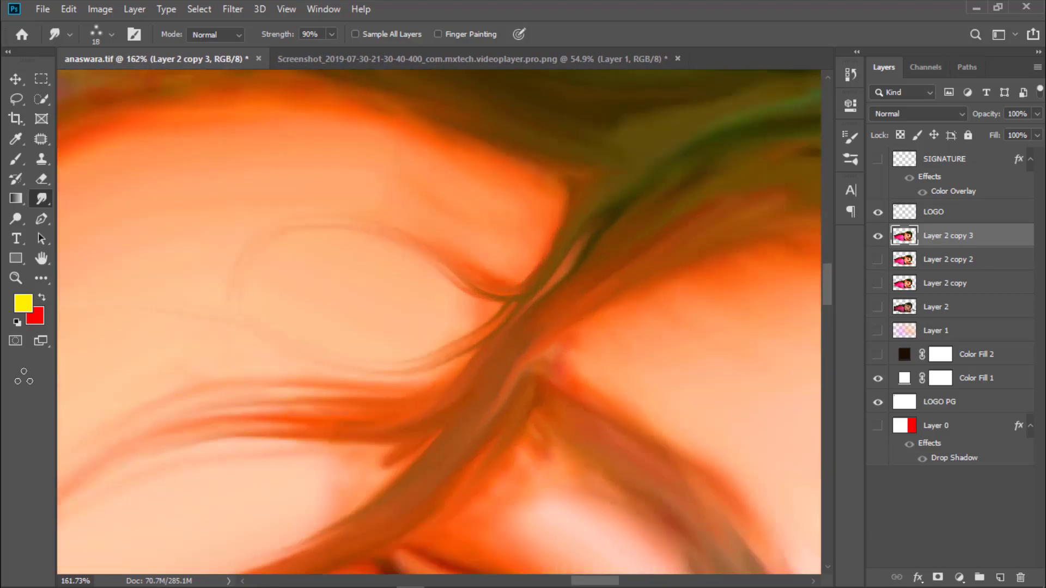
{"action": "scroll", "coordinate": [545, 262], "scroll_direction": "down", "scroll_amount": 1}
{"action": "scroll", "coordinate": [506, 256], "scroll_direction": "down", "scroll_amount": 2}
{"action": "scroll", "coordinate": [539, 322], "scroll_direction": "up", "scroll_amount": 3}
Enlarge the brush to 31 px and smudge the fine wisps around the ear and neck.
{"action": "right_click", "coordinate": [541, 324]}
{"action": "left_click_drag", "start_coordinate": [565, 348], "coordinate": [573, 348]}
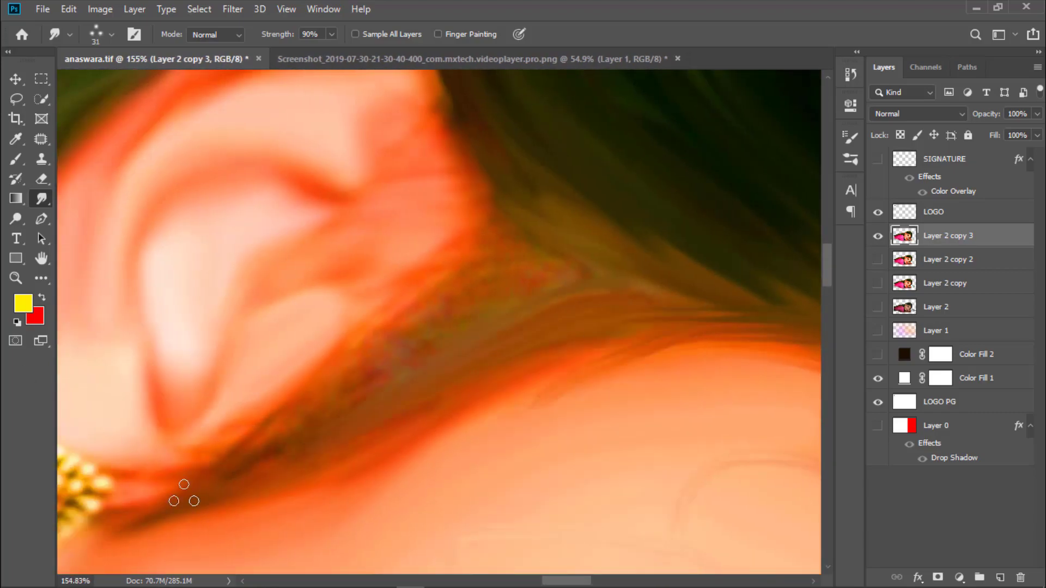
{"action": "scroll", "coordinate": [408, 367], "scroll_direction": "down", "scroll_amount": 2}
{"action": "scroll", "coordinate": [488, 416], "scroll_direction": "up", "scroll_amount": 2}
{"action": "scroll", "coordinate": [436, 402], "scroll_direction": "down", "scroll_amount": 1}
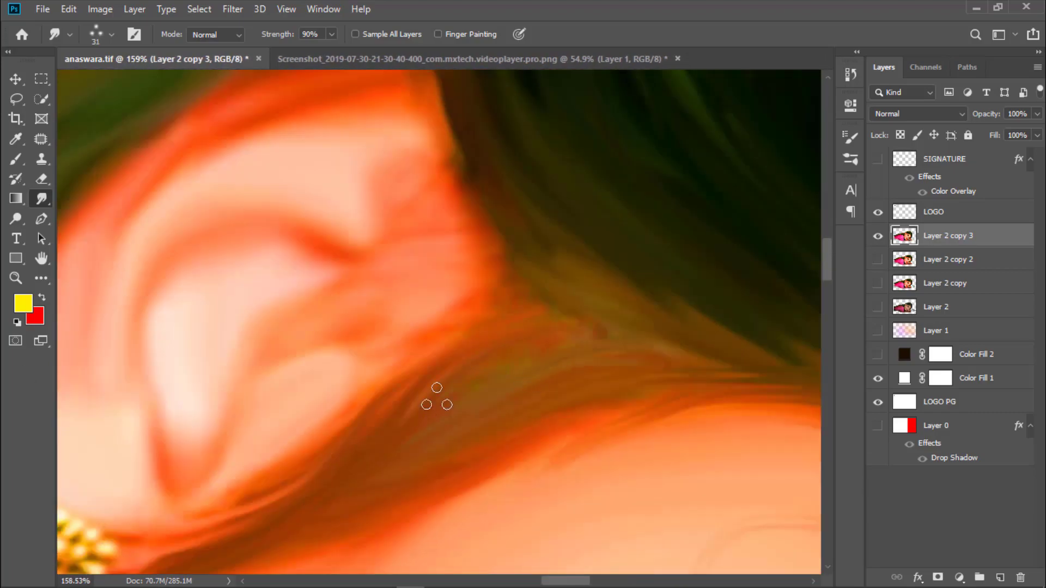
{"action": "scroll", "coordinate": [704, 338], "scroll_direction": "down", "scroll_amount": 1}
{"action": "scroll", "coordinate": [703, 338], "scroll_direction": "up", "scroll_amount": 2}
{"action": "scroll", "coordinate": [524, 293], "scroll_direction": "up", "scroll_amount": 1}
{"action": "right_click", "coordinate": [498, 305]}
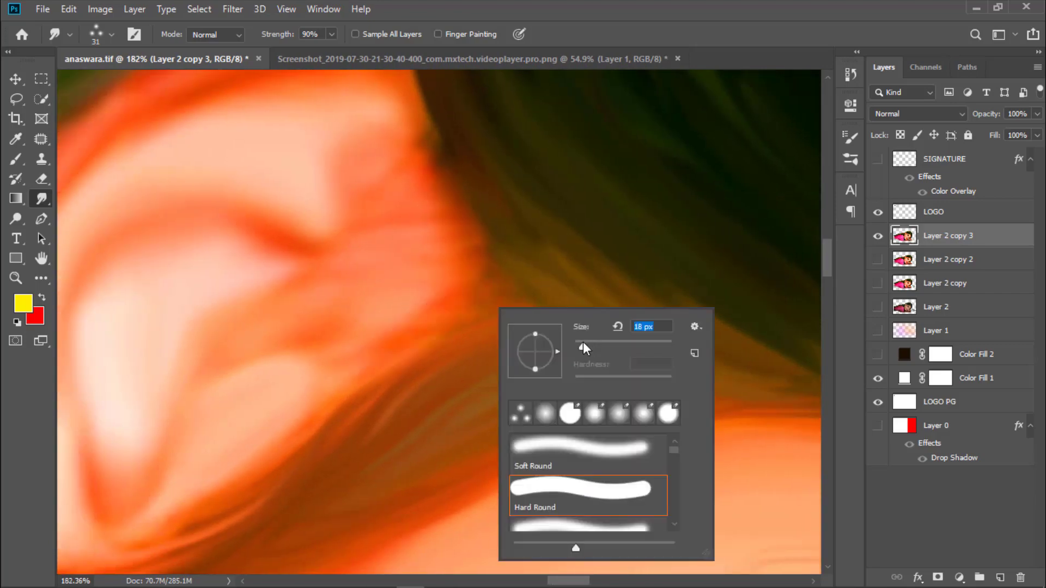
{"action": "key", "text": "Return"}
{"action": "scroll", "coordinate": [565, 267], "scroll_direction": "down", "scroll_amount": 1}
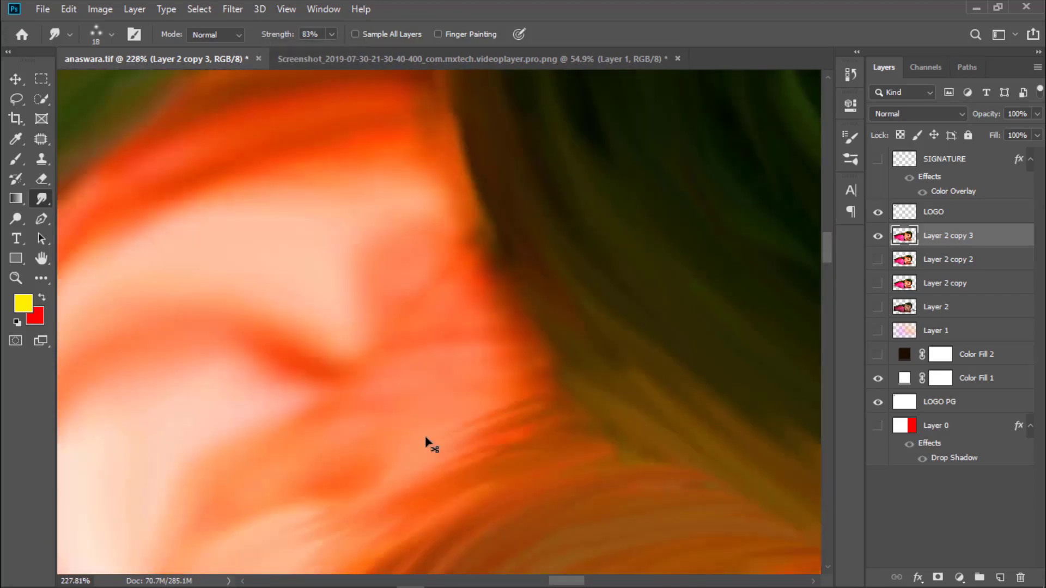
{"action": "scroll", "coordinate": [386, 310], "scroll_direction": "up", "scroll_amount": 1}
Smudge the outer hair edges around the crown with a 29 px brush.
{"action": "scroll", "coordinate": [612, 345], "scroll_direction": "down", "scroll_amount": 2}
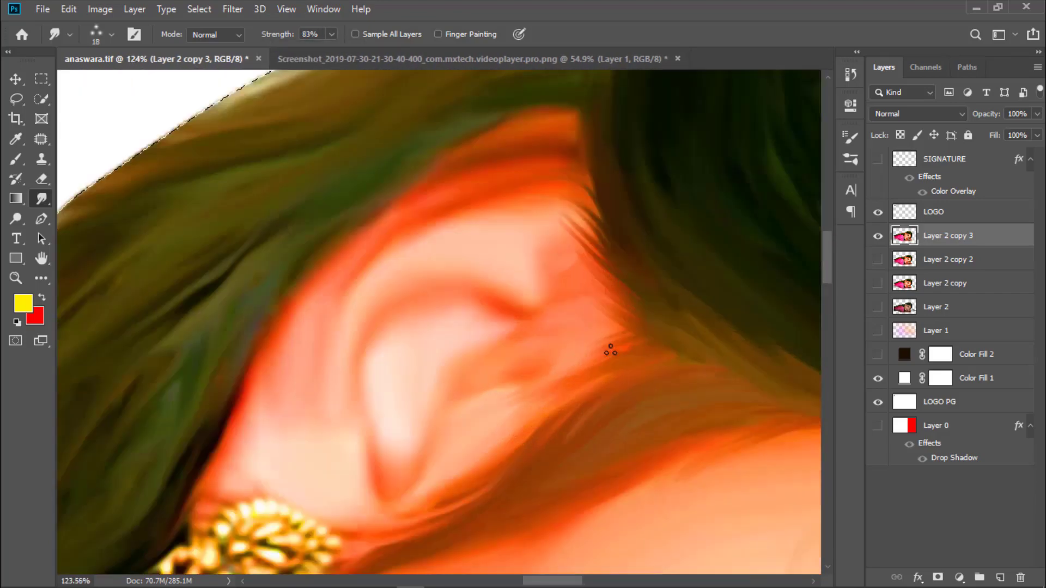
{"action": "scroll", "coordinate": [612, 346], "scroll_direction": "down", "scroll_amount": 2}
{"action": "scroll", "coordinate": [396, 212], "scroll_direction": "up", "scroll_amount": 3}
{"action": "right_click", "coordinate": [397, 212]}
{"action": "key", "text": "Return"}
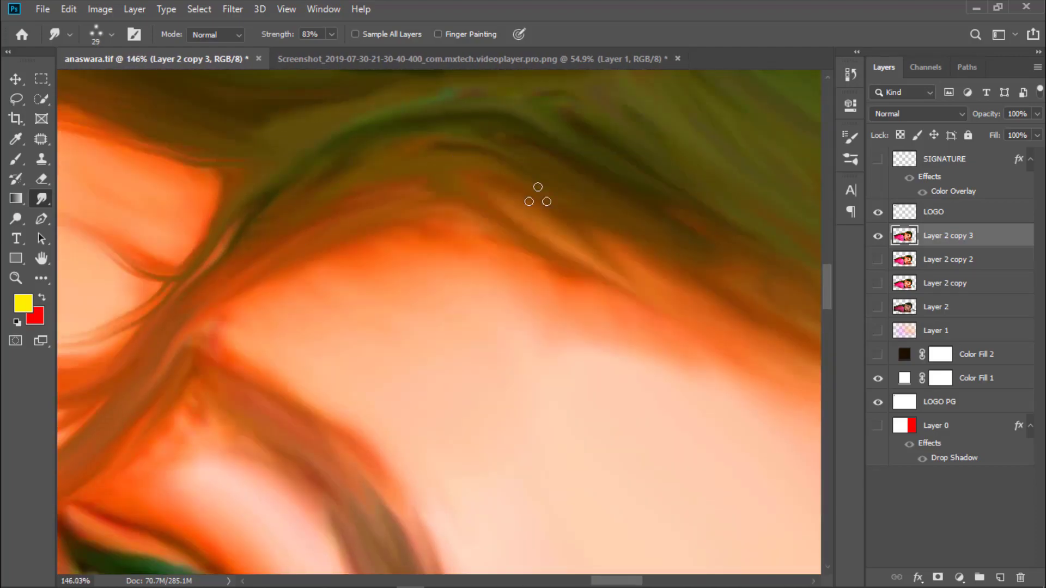
{"action": "scroll", "coordinate": [538, 199], "scroll_direction": "up", "scroll_amount": 2}
{"action": "scroll", "coordinate": [590, 380], "scroll_direction": "down", "scroll_amount": 2}
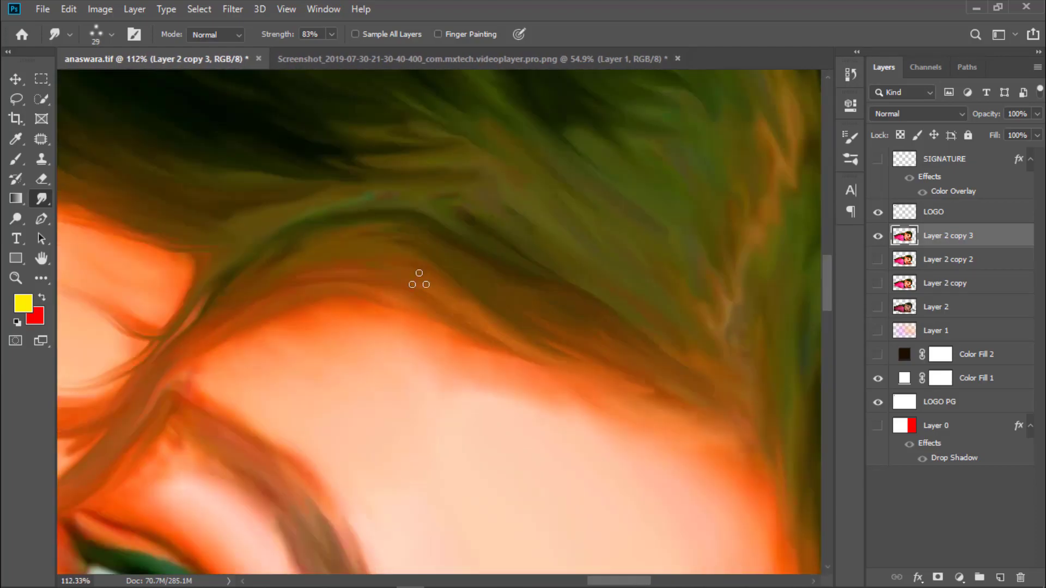
{"action": "scroll", "coordinate": [418, 280], "scroll_direction": "down", "scroll_amount": 3}
{"action": "scroll", "coordinate": [602, 345], "scroll_direction": "up", "scroll_amount": 3}
{"action": "scroll", "coordinate": [681, 349], "scroll_direction": "up", "scroll_amount": 3}
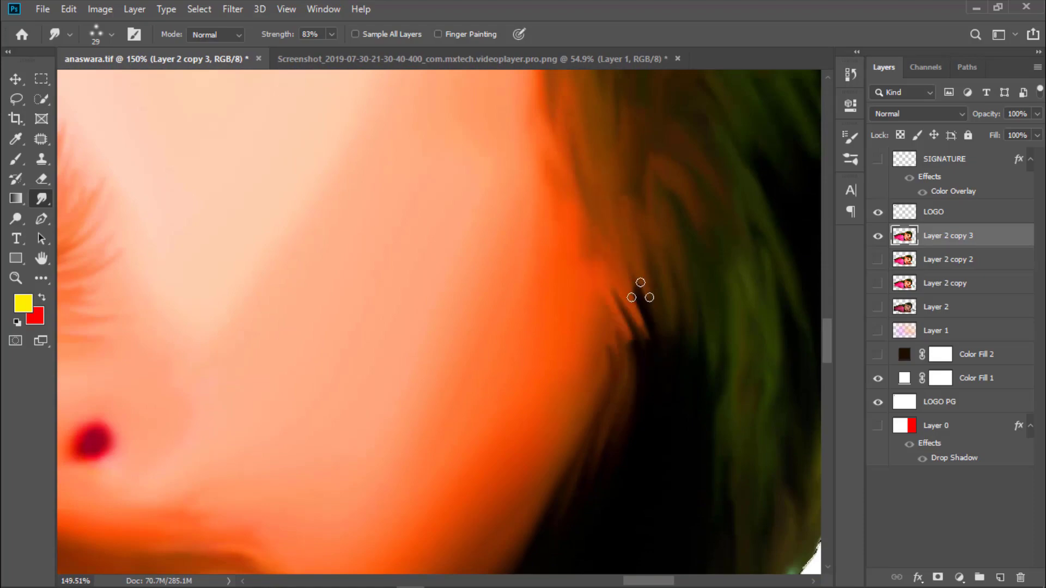
{"action": "scroll", "coordinate": [622, 359], "scroll_direction": "down", "scroll_amount": 3}
{"action": "scroll", "coordinate": [648, 326], "scroll_direction": "up", "scroll_amount": 2}
{"action": "scroll", "coordinate": [643, 321], "scroll_direction": "down", "scroll_amount": 1}
{"action": "scroll", "coordinate": [632, 354], "scroll_direction": "up", "scroll_amount": 1}
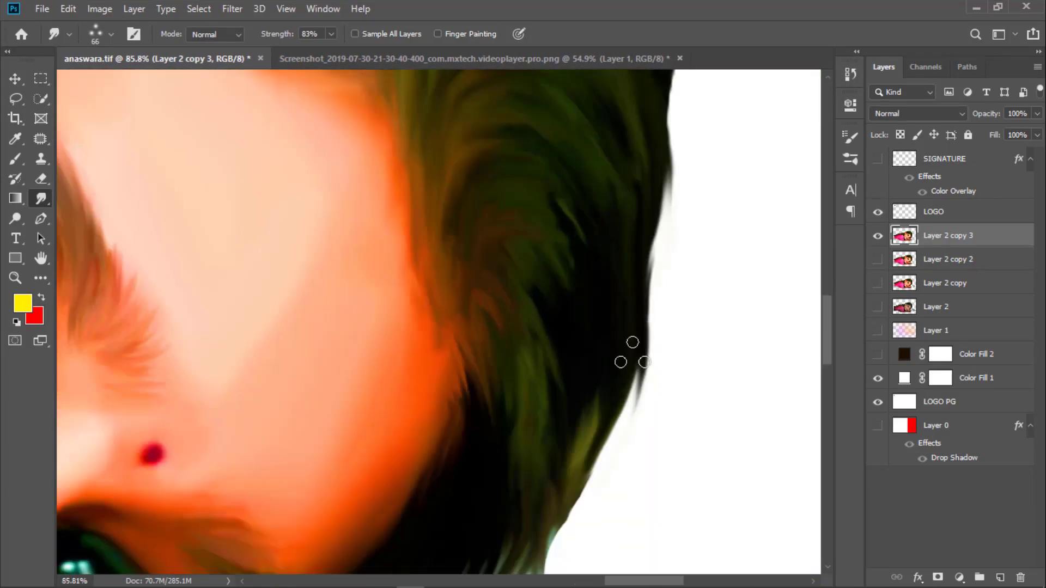
{"action": "scroll", "coordinate": [632, 354], "scroll_direction": "down", "scroll_amount": 2}
{"action": "scroll", "coordinate": [661, 262], "scroll_direction": "up", "scroll_amount": 2}
{"action": "scroll", "coordinate": [682, 326], "scroll_direction": "down", "scroll_amount": 3}
{"action": "scroll", "coordinate": [653, 243], "scroll_direction": "up", "scroll_amount": 3}
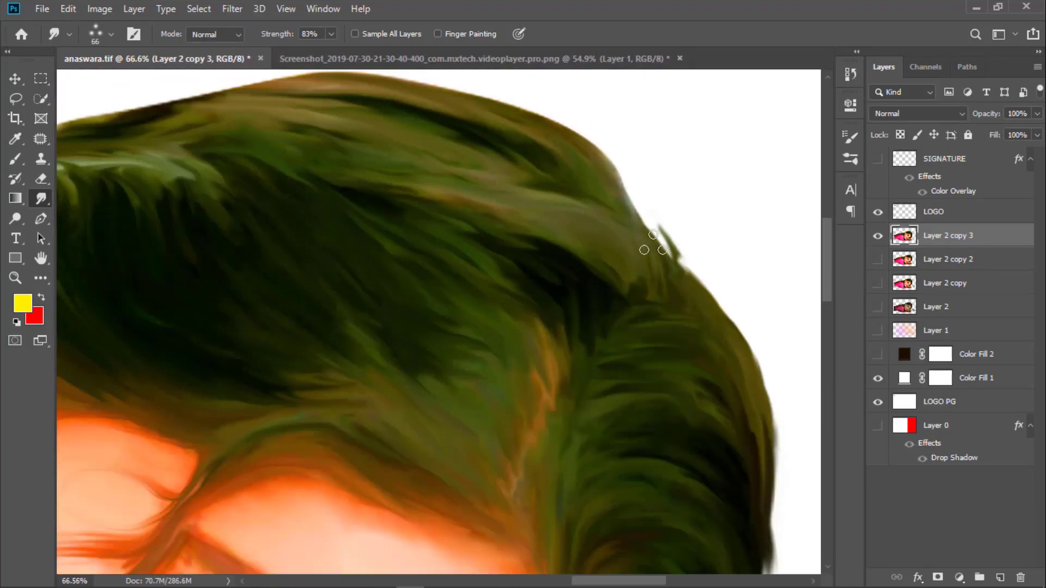
{"action": "scroll", "coordinate": [587, 150], "scroll_direction": "up", "scroll_amount": 2}
Continue smudging the hair outline with a 40 px brush at 87% strength.
{"action": "right_click", "coordinate": [612, 193]}
{"action": "key", "text": "Return"}
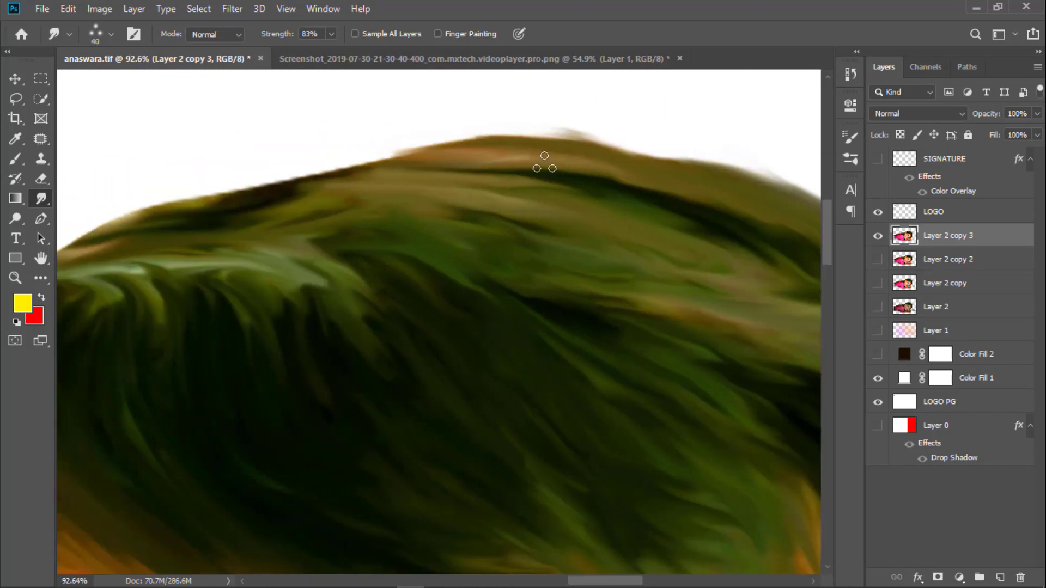
{"action": "left_click_drag", "start_coordinate": [331, 264], "coordinate": [472, 352]}
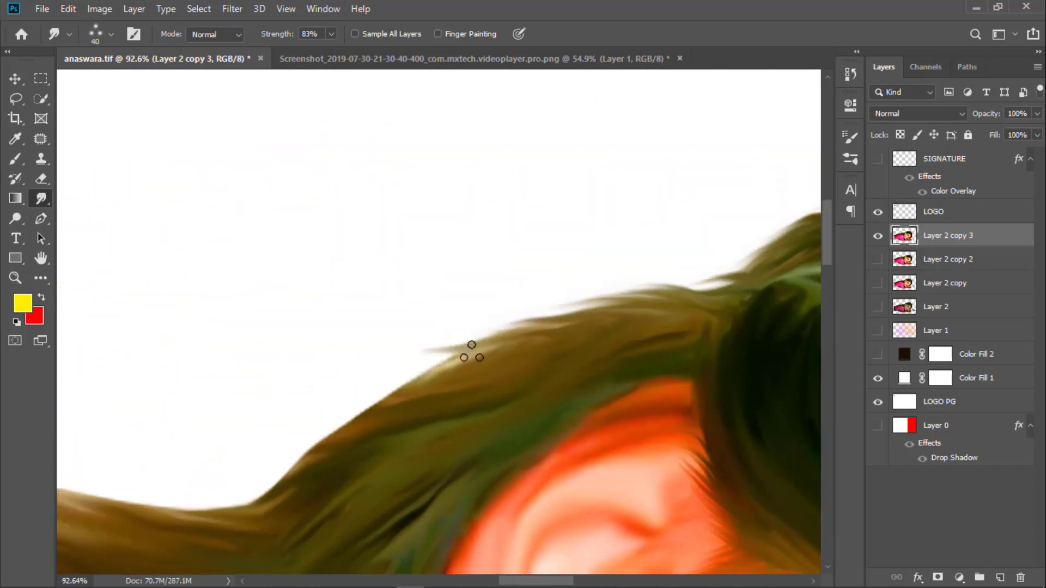
{"action": "mouse_move", "coordinate": [261, 499]}
{"action": "left_mouse_down"}
{"action": "mouse_move", "coordinate": [474, 488]}
{"action": "mouse_move", "coordinate": [362, 358]}
{"action": "mouse_move", "coordinate": [374, 334]}
{"action": "mouse_move", "coordinate": [540, 351]}
{"action": "mouse_move", "coordinate": [373, 365]}
{"action": "mouse_move", "coordinate": [252, 437]}
{"action": "mouse_move", "coordinate": [435, 412]}
{"action": "mouse_move", "coordinate": [390, 436]}
{"action": "mouse_move", "coordinate": [355, 495]}
{"action": "mouse_move", "coordinate": [341, 434]}
{"action": "left_mouse_up"}
{"action": "key", "text": "ctrl+0"}
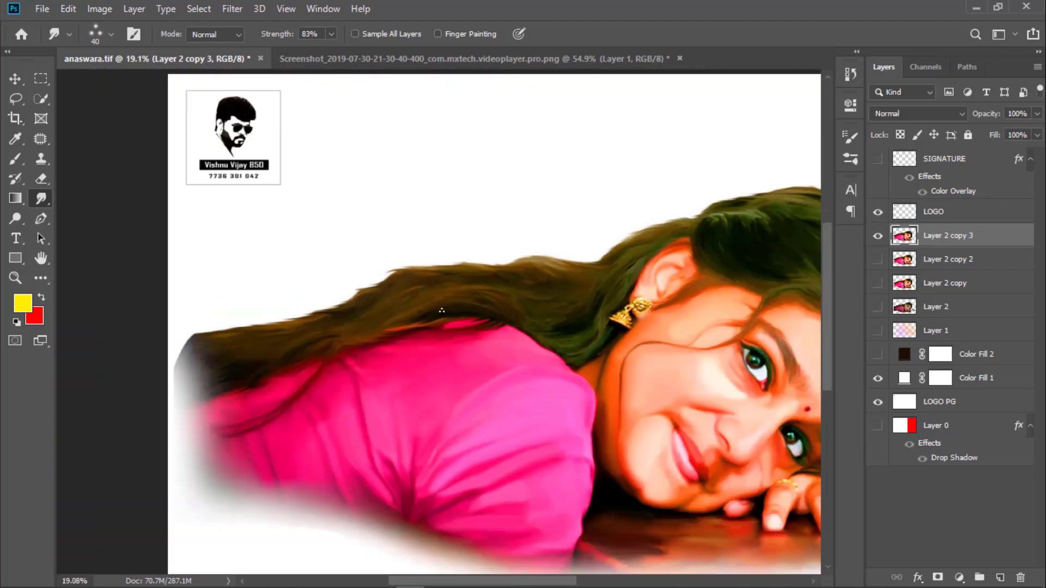
{"action": "scroll", "coordinate": [526, 310], "scroll_direction": "up", "scroll_amount": 8}
{"action": "key", "text": "8"}
{"action": "key", "text": "7"}
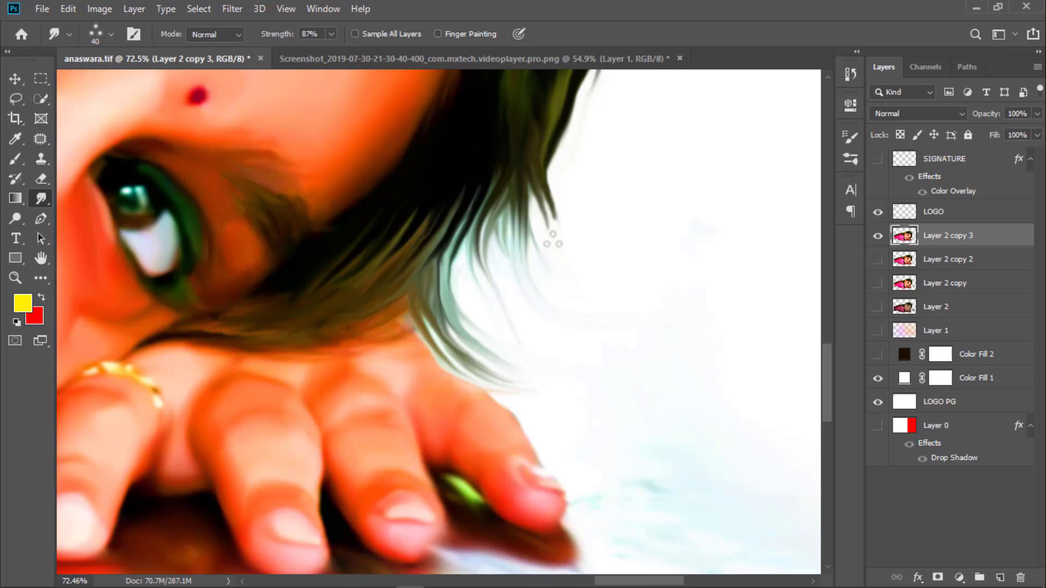
{"action": "scroll", "coordinate": [552, 239], "scroll_direction": "up", "scroll_amount": 5}
{"action": "scroll", "coordinate": [609, 226], "scroll_direction": "up", "scroll_amount": 2}
Shift the portrait layer 1.8 in to the right with the Move tool.
{"action": "key", "text": "ctrl+0"}
{"action": "scroll", "coordinate": [689, 182], "scroll_direction": "up", "scroll_amount": 8}
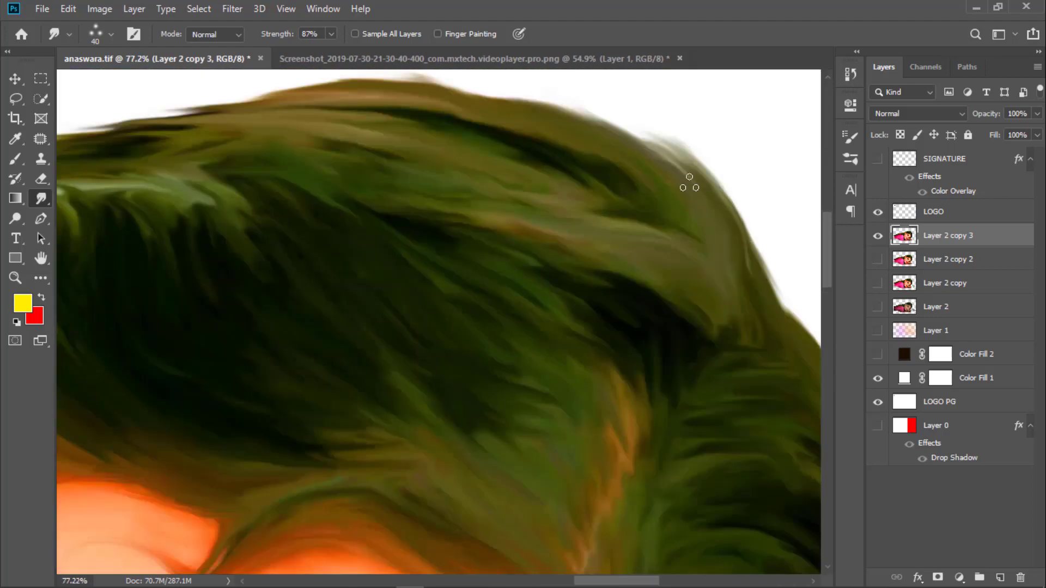
{"action": "scroll", "coordinate": [689, 182], "scroll_direction": "down", "scroll_amount": 3}
{"action": "scroll", "coordinate": [689, 183], "scroll_direction": "down", "scroll_amount": 4}
{"action": "key", "text": "v"}
{"action": "mouse_move", "coordinate": [676, 340]}
{"action": "left_mouse_down"}
{"action": "mouse_move", "coordinate": [711, 343]}
{"action": "mouse_move", "coordinate": [593, 339]}
{"action": "left_mouse_up"}
Commit the portrait's position, show Layer 1 and the dark brown Color Fill 2, and reselect Layer 2 copy 3.
{"action": "left_click", "coordinate": [736, 34]}
{"action": "left_click", "coordinate": [878, 331]}
{"action": "left_click", "coordinate": [935, 330]}
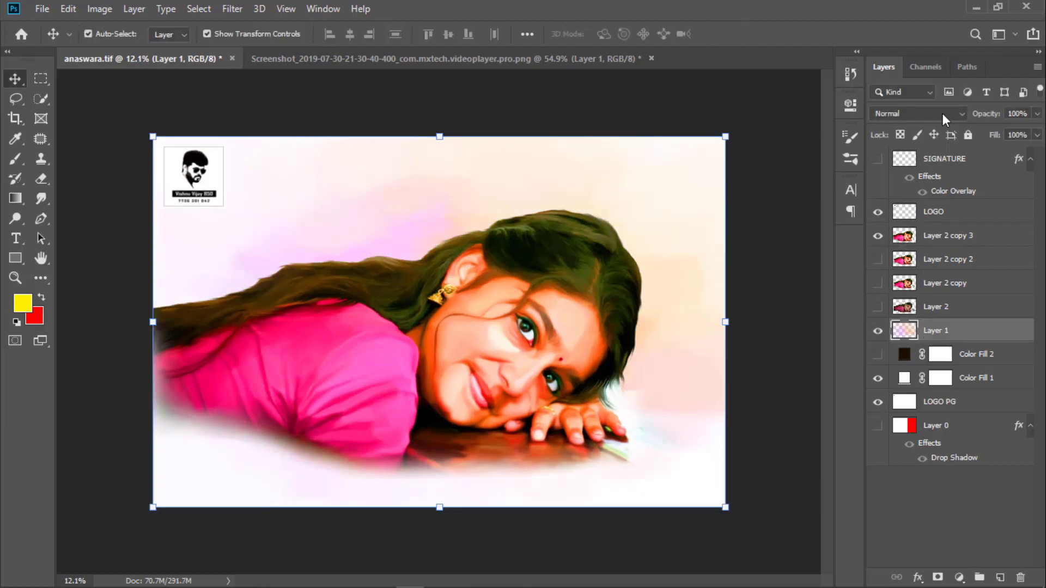
{"action": "left_click", "coordinate": [878, 355]}
{"action": "left_click", "coordinate": [948, 236]}
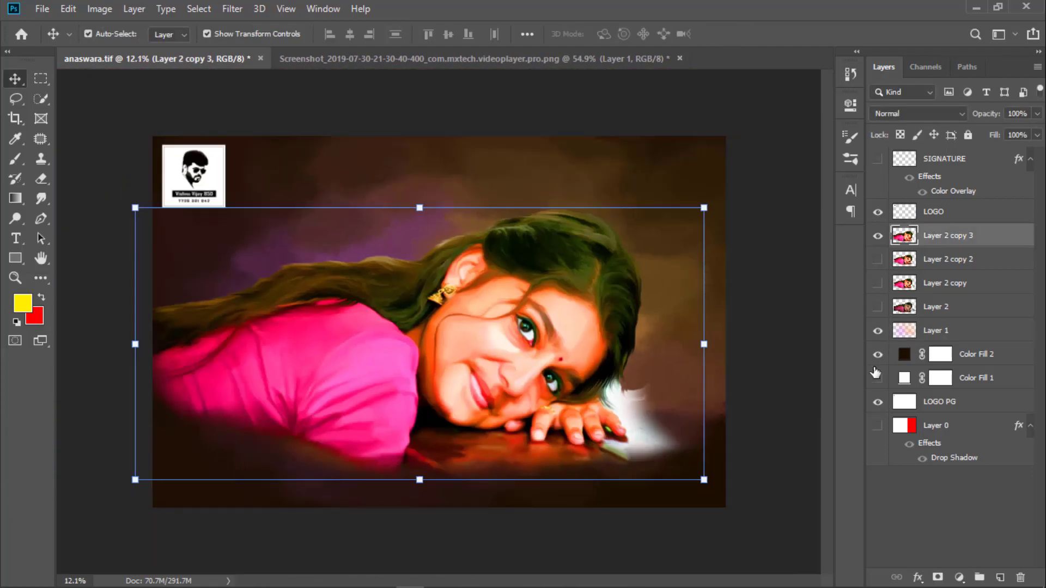
Start a Pen path along the fingertip and hair edge beside the white patch.
{"action": "scroll", "coordinate": [717, 436], "scroll_direction": "up", "scroll_amount": 3}
{"action": "scroll", "coordinate": [555, 362], "scroll_direction": "up", "scroll_amount": 2}
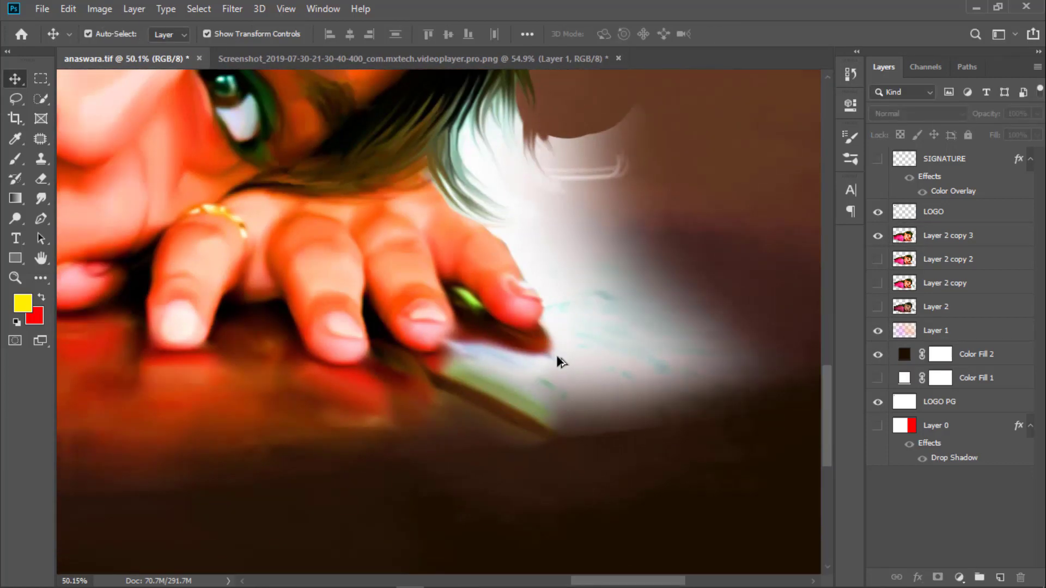
{"action": "scroll", "coordinate": [548, 369], "scroll_direction": "up", "scroll_amount": 2}
{"action": "key", "text": "p"}
{"action": "left_click", "coordinate": [332, 364]}
{"action": "left_click", "coordinate": [456, 182]}
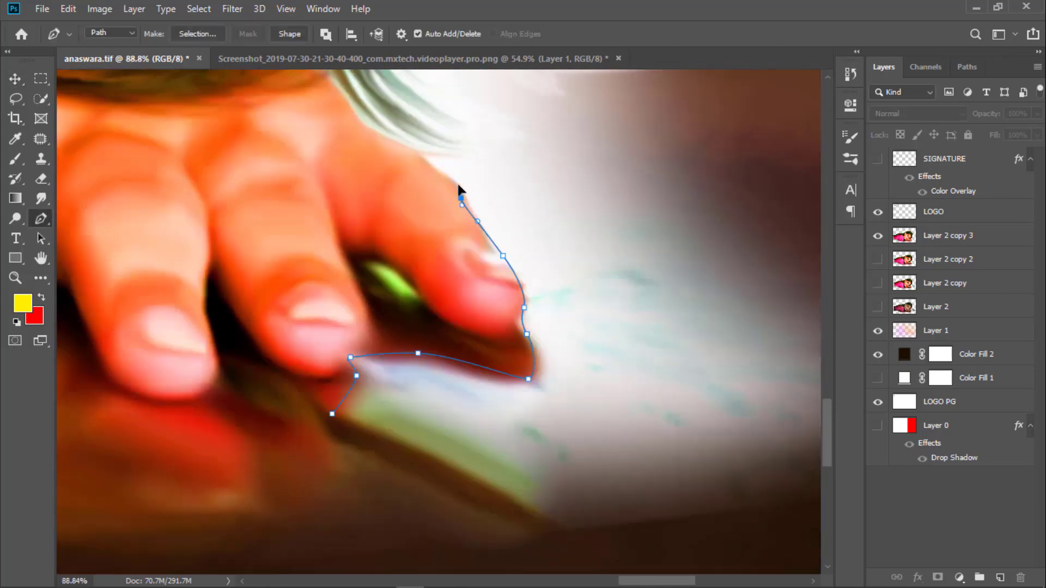
{"action": "scroll", "coordinate": [456, 181], "scroll_direction": "up", "scroll_amount": 3}
{"action": "left_click", "coordinate": [409, 372]}
{"action": "left_click_drag", "start_coordinate": [360, 300], "coordinate": [375, 247]}
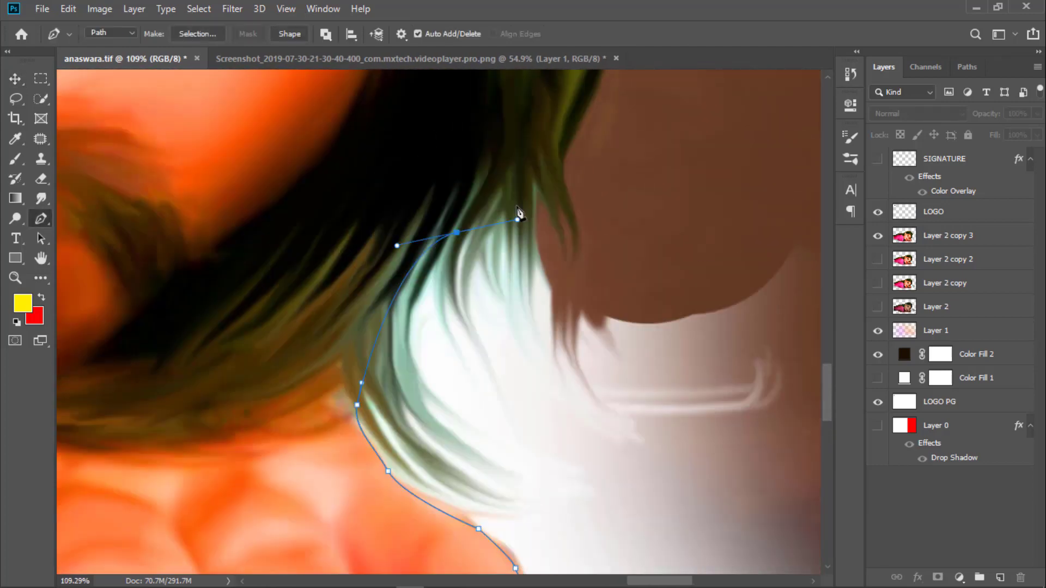
Close the path around the white patch and convert it into a selection.
{"action": "scroll", "coordinate": [359, 315], "scroll_direction": "down", "scroll_amount": 3}
{"action": "left_click", "coordinate": [701, 186]}
{"action": "left_click", "coordinate": [745, 272]}
{"action": "left_click", "coordinate": [690, 409]}
{"action": "left_click", "coordinate": [591, 429]}
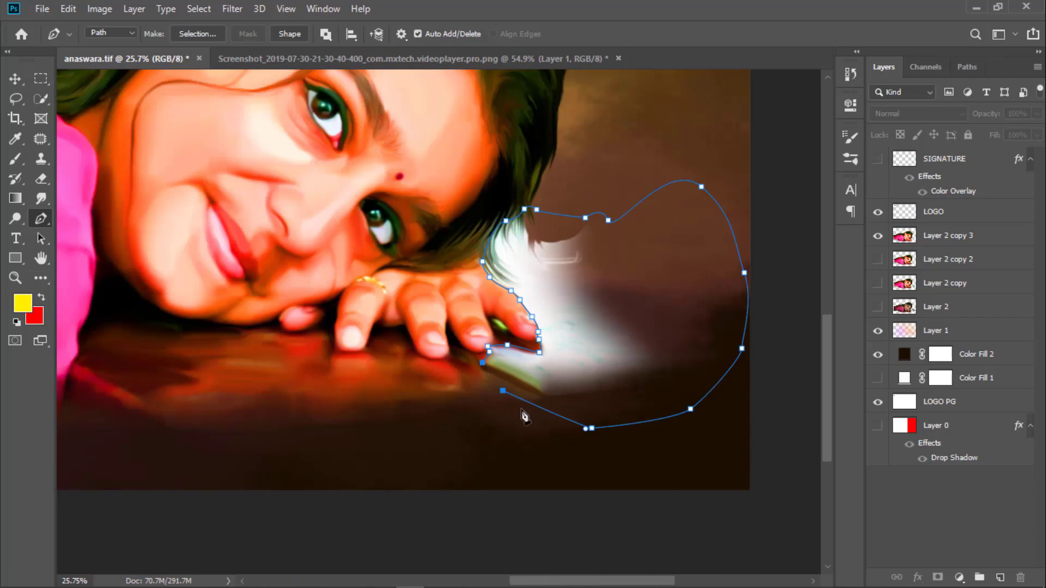
{"action": "key", "text": "ctrl+Return"}
{"action": "scroll", "coordinate": [491, 444], "scroll_direction": "up", "scroll_amount": 1}
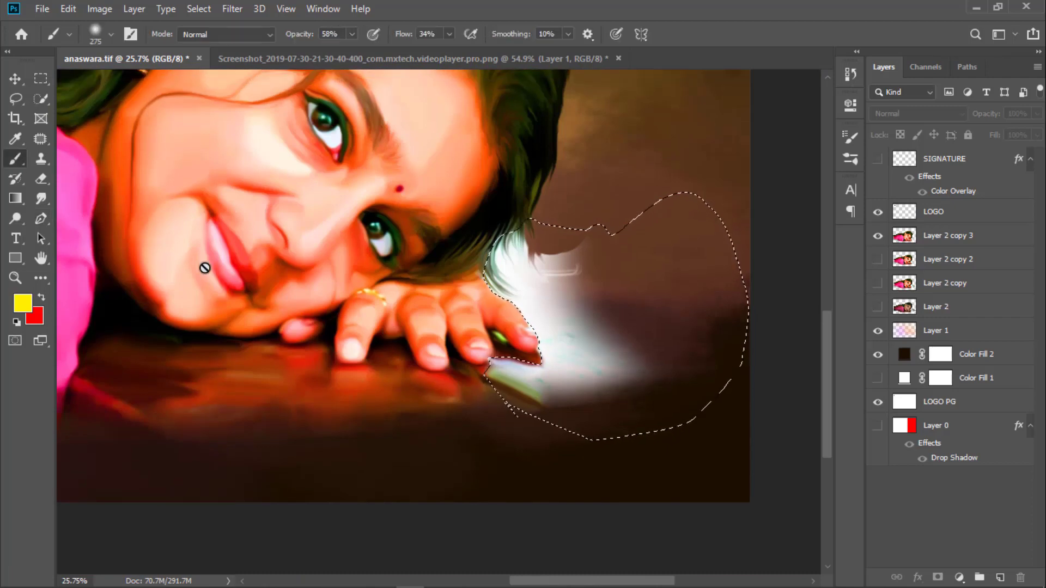
On Layer 2 copy 3, paint dark brown over the white patch with a 511 px soft brush.
{"action": "left_click", "coordinate": [948, 235]}
{"action": "right_click", "coordinate": [625, 332]}
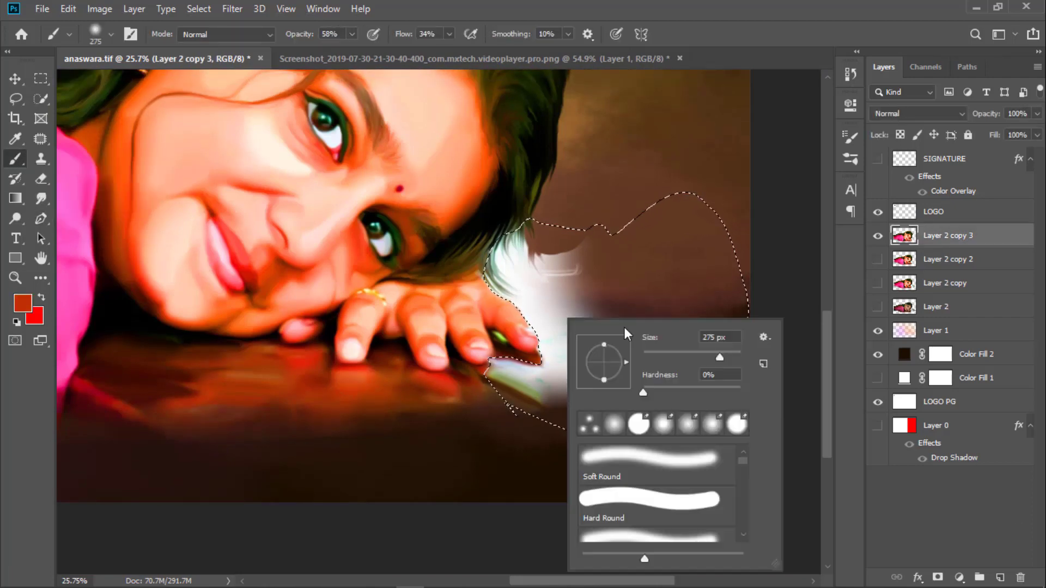
{"action": "type", "text": "511"}
{"action": "key", "text": "Return"}
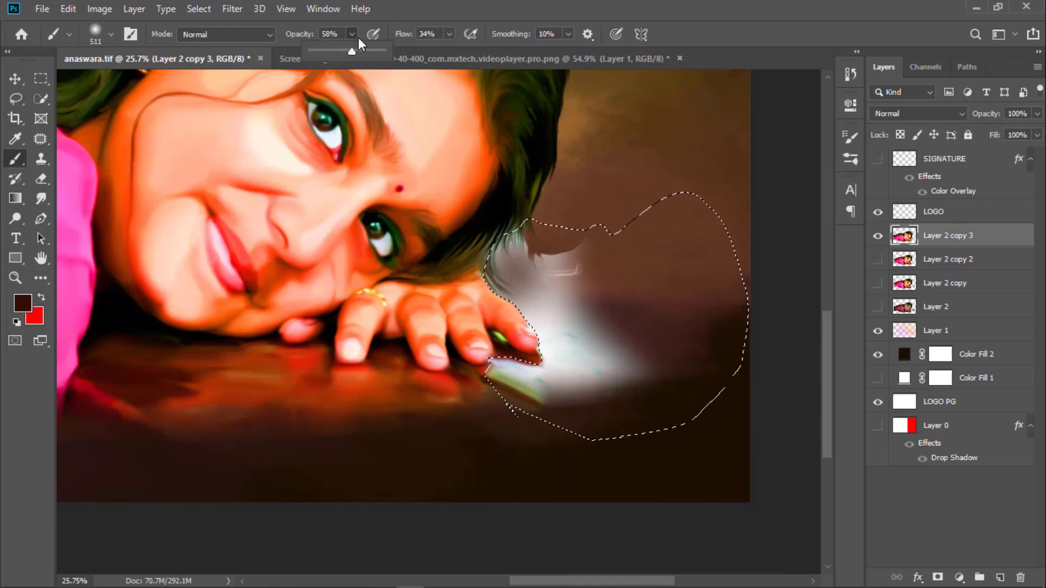
{"action": "left_click_drag", "start_coordinate": [520, 366], "coordinate": [635, 374]}
Paint a soft red glow beside the hand.
{"action": "scroll", "coordinate": [717, 439], "scroll_direction": "down", "scroll_amount": 3}
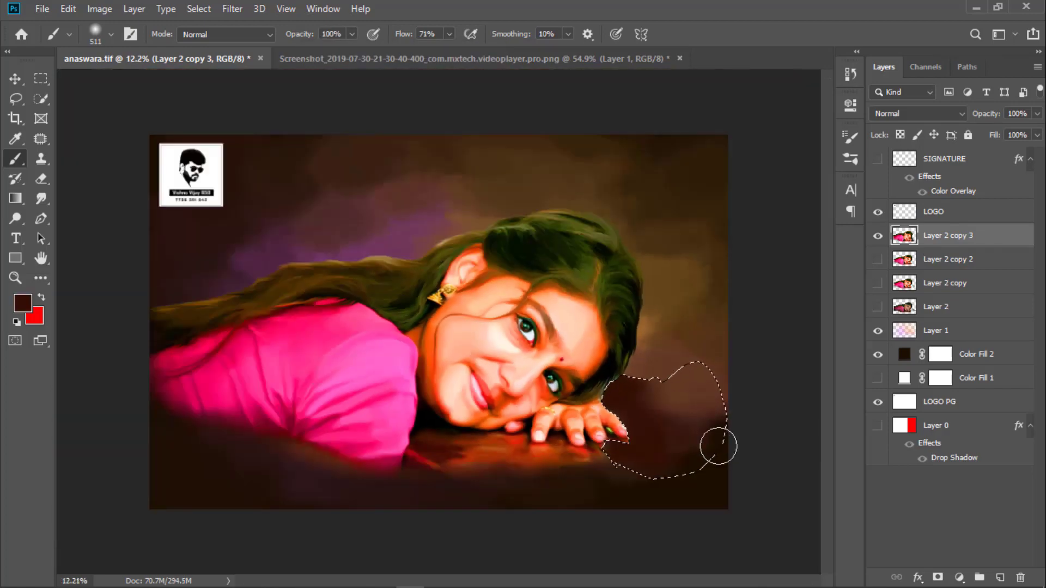
{"action": "scroll", "coordinate": [717, 439], "scroll_direction": "up", "scroll_amount": 3}
{"action": "left_click", "coordinate": [690, 491], "text": "alt"}
{"action": "left_click_drag", "start_coordinate": [691, 490], "coordinate": [662, 470]}
{"action": "scroll", "coordinate": [696, 432], "scroll_direction": "down", "scroll_amount": 2}
Deselect the patch and switch to the Smudge Tool with a 99 px brush.
{"action": "key", "text": "ctrl+d"}
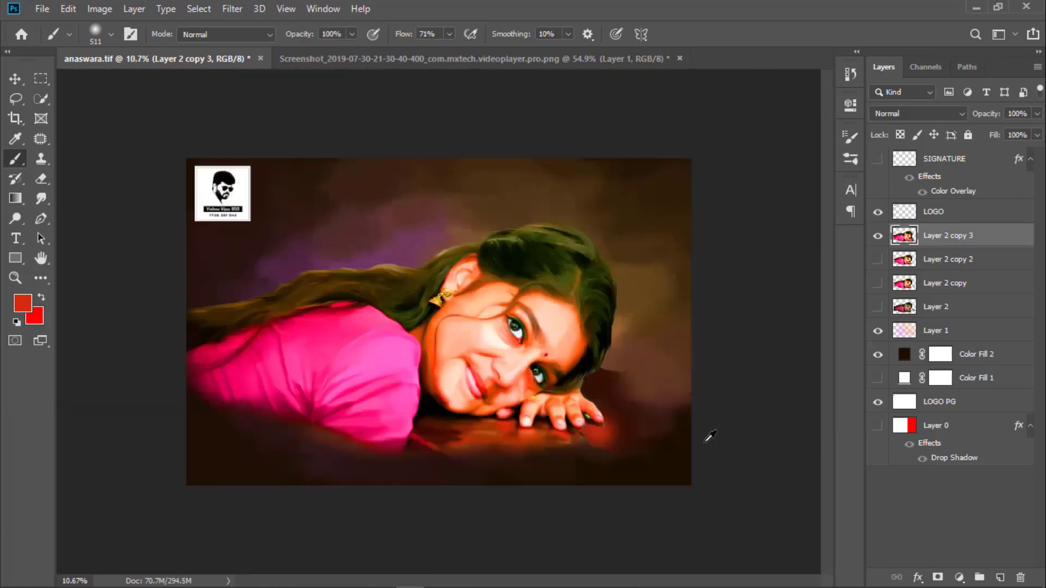
{"action": "scroll", "coordinate": [545, 303], "scroll_direction": "up", "scroll_amount": 5}
{"action": "scroll", "coordinate": [285, 357], "scroll_direction": "up", "scroll_amount": 2}
{"action": "scroll", "coordinate": [284, 357], "scroll_direction": "up", "scroll_amount": 1}
{"action": "key", "text": "F5"}
{"action": "key", "text": "F5"}
{"action": "key", "text": "shift+r"}
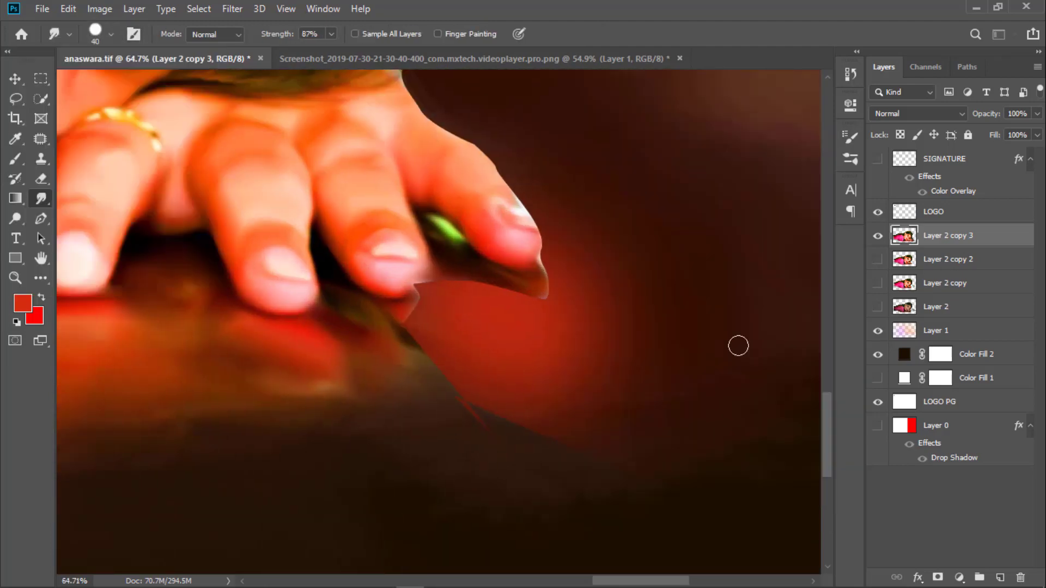
{"action": "right_click", "coordinate": [439, 335]}
{"action": "key", "text": "Escape"}
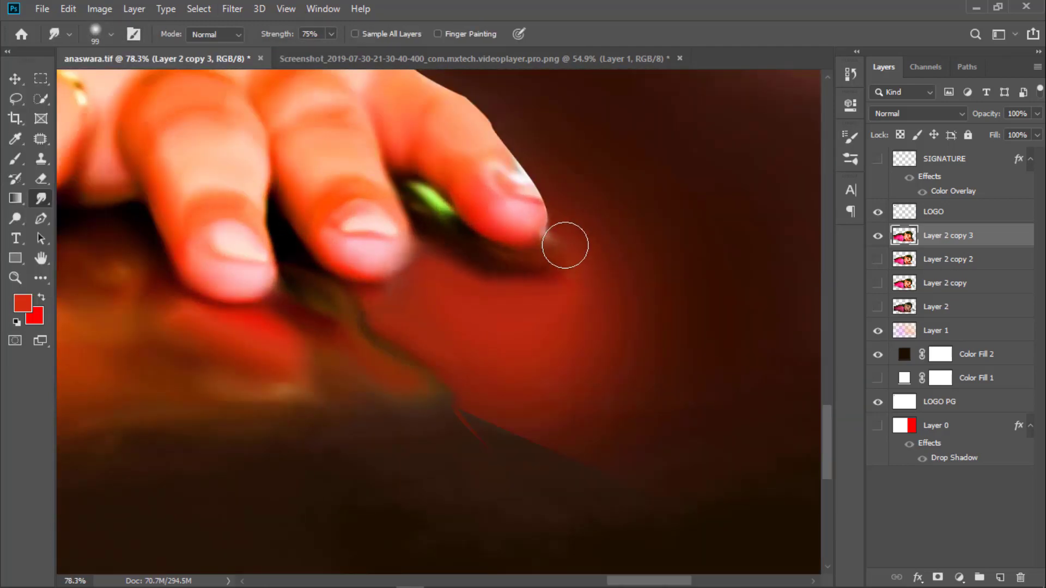
Set the smudge strength to 47%.
{"action": "scroll", "coordinate": [565, 245], "scroll_direction": "up", "scroll_amount": 2}
{"action": "right_click", "coordinate": [565, 245]}
{"action": "key", "text": "Escape"}
{"action": "key", "text": "4"}
{"action": "key", "text": "7"}
{"action": "scroll", "coordinate": [463, 292], "scroll_direction": "up", "scroll_amount": 1}
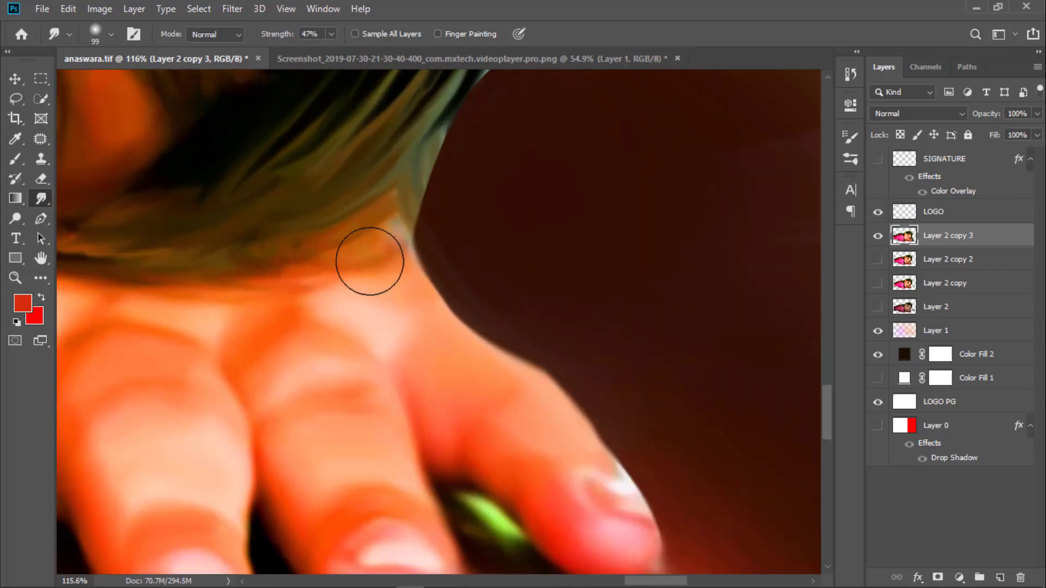
{"action": "scroll", "coordinate": [370, 262], "scroll_direction": "down", "scroll_amount": 3}
{"action": "scroll", "coordinate": [572, 264], "scroll_direction": "down", "scroll_amount": 2}
{"action": "scroll", "coordinate": [572, 263], "scroll_direction": "up", "scroll_amount": 2}
Switch to the Eraser and enlarge it from 259 px to 432 px.
{"action": "key", "text": "e"}
{"action": "right_click", "coordinate": [479, 245]}
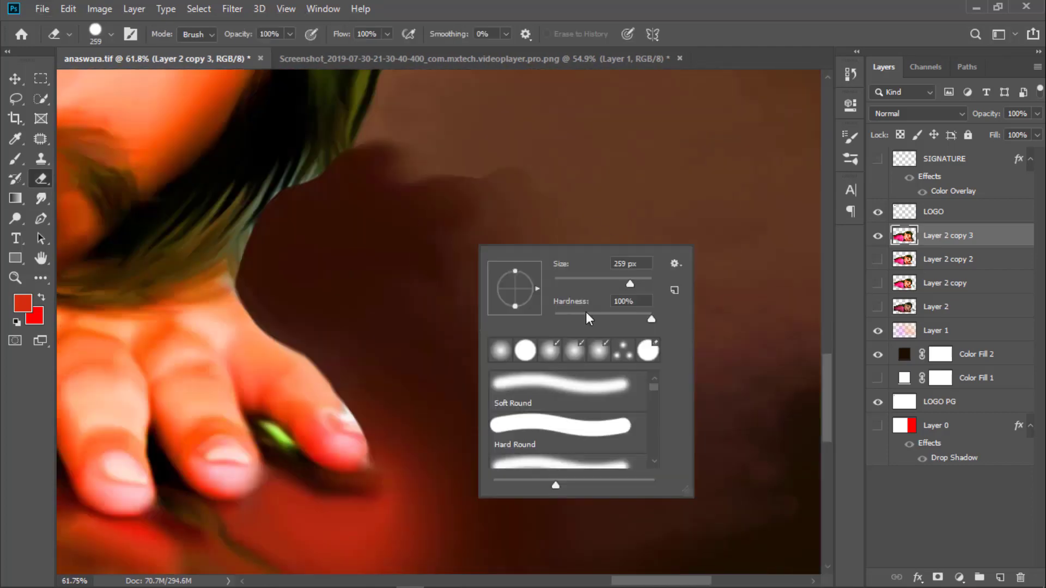
{"action": "key", "text": "Escape"}
{"action": "scroll", "coordinate": [552, 393], "scroll_direction": "down", "scroll_amount": 2}
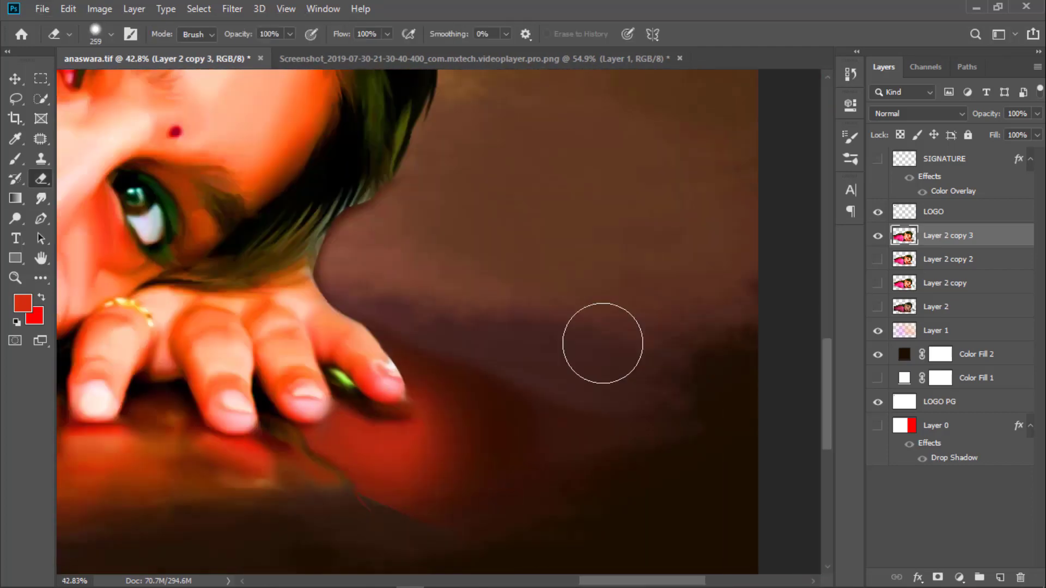
{"action": "scroll", "coordinate": [602, 343], "scroll_direction": "up", "scroll_amount": 1}
{"action": "right_click", "coordinate": [480, 315]}
{"action": "key", "text": "Escape"}
{"action": "scroll", "coordinate": [602, 373], "scroll_direction": "up", "scroll_amount": 4}
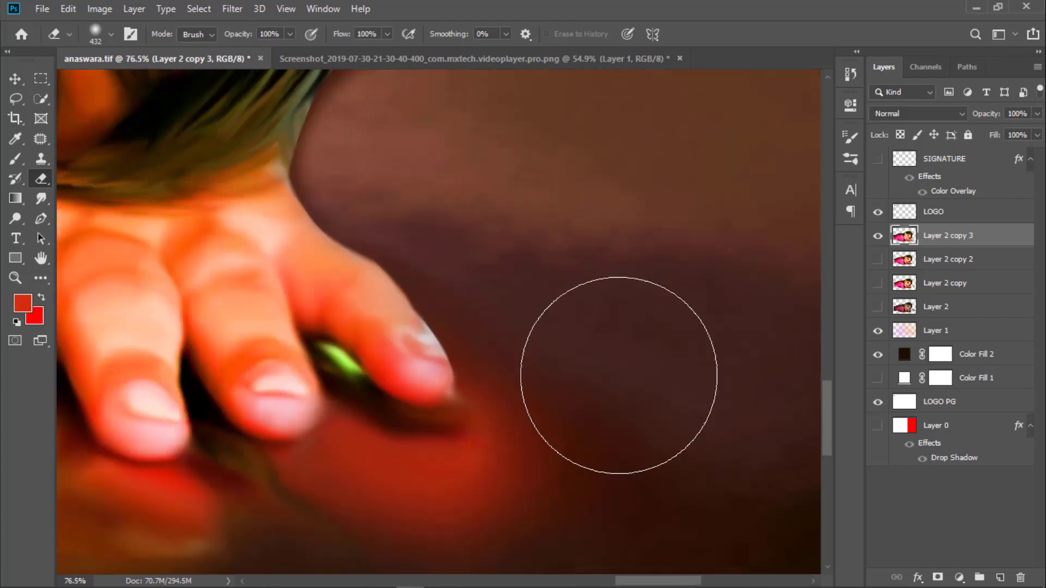
Switch to the Sharpen tool and set its strength to 72%.
{"action": "key", "text": "r"}
{"action": "right_click", "coordinate": [409, 305]}
{"action": "left_click", "coordinate": [348, 34]}
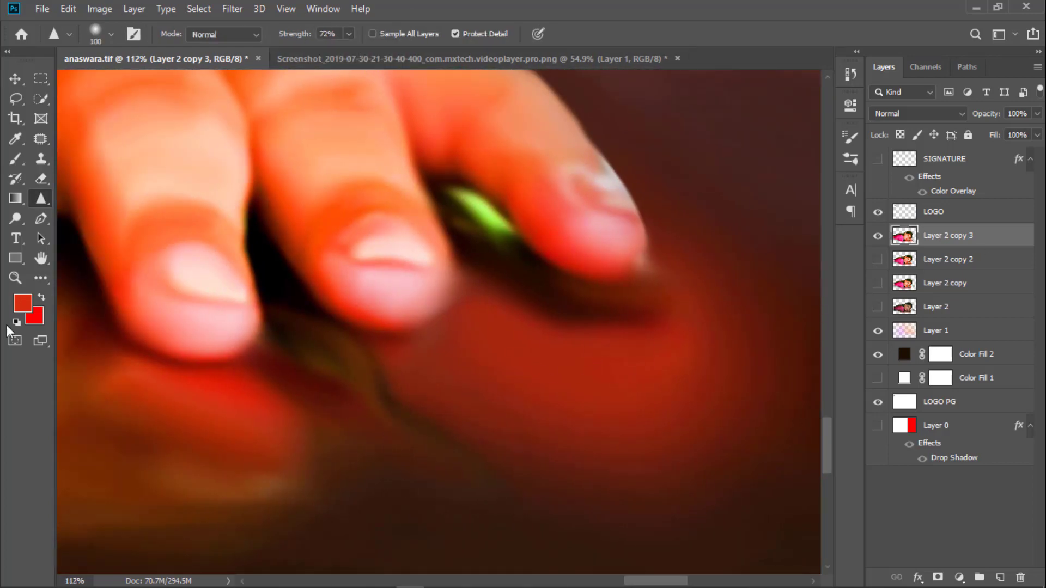
{"action": "scroll", "coordinate": [693, 514], "scroll_direction": "down", "scroll_amount": 3}
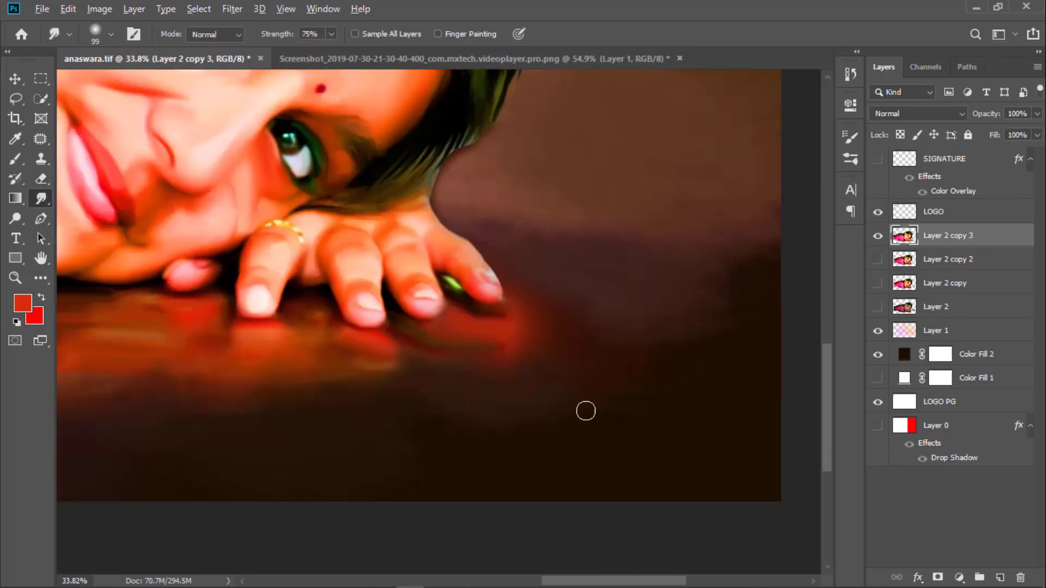
{"action": "scroll", "coordinate": [679, 430], "scroll_direction": "down", "scroll_amount": 2}
{"action": "scroll", "coordinate": [678, 427], "scroll_direction": "up", "scroll_amount": 1}
Choose a three-dot brush tip for the smudge brush.
{"action": "key", "text": "F5"}
{"action": "left_click", "coordinate": [778, 212]}
{"action": "key", "text": "F5"}
{"action": "scroll", "coordinate": [480, 222], "scroll_direction": "up", "scroll_amount": 3}
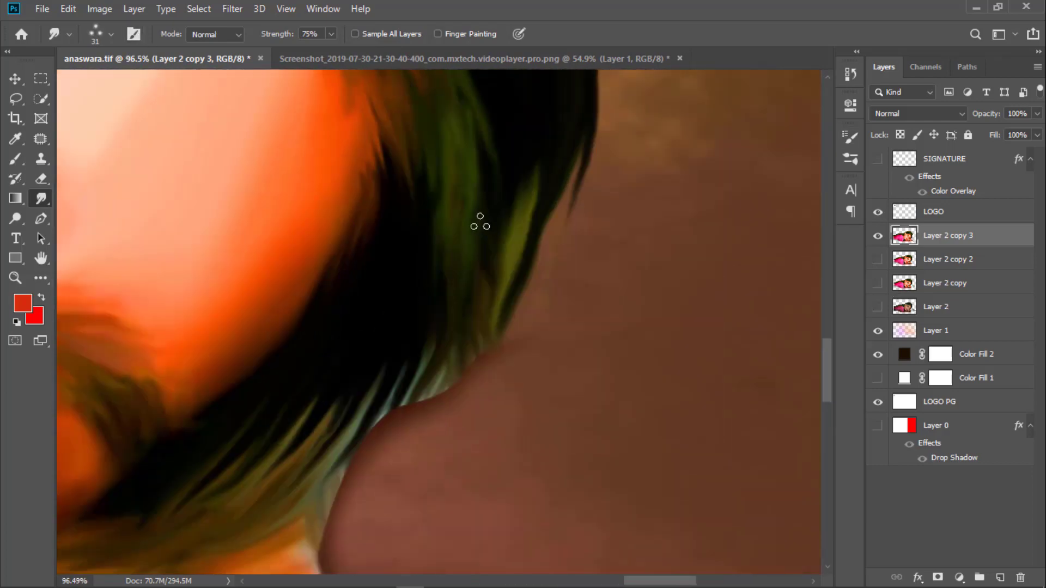
{"action": "left_click", "coordinate": [332, 34]}
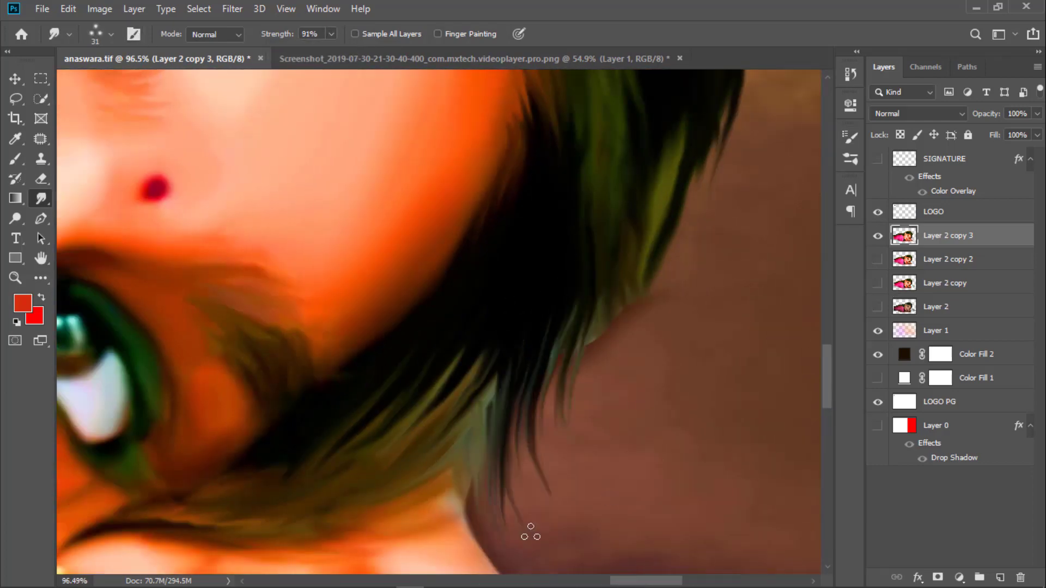
{"action": "scroll", "coordinate": [530, 532], "scroll_direction": "down", "scroll_amount": 2}
{"action": "scroll", "coordinate": [623, 420], "scroll_direction": "up", "scroll_amount": 2}
{"action": "scroll", "coordinate": [643, 373], "scroll_direction": "up", "scroll_amount": 1}
Resize the smudge brush to 40 px and raise its strength to 93%.
{"action": "right_click", "coordinate": [512, 223]}
{"action": "left_click_drag", "start_coordinate": [580, 260], "coordinate": [591, 260]}
{"action": "left_click", "coordinate": [332, 34]}
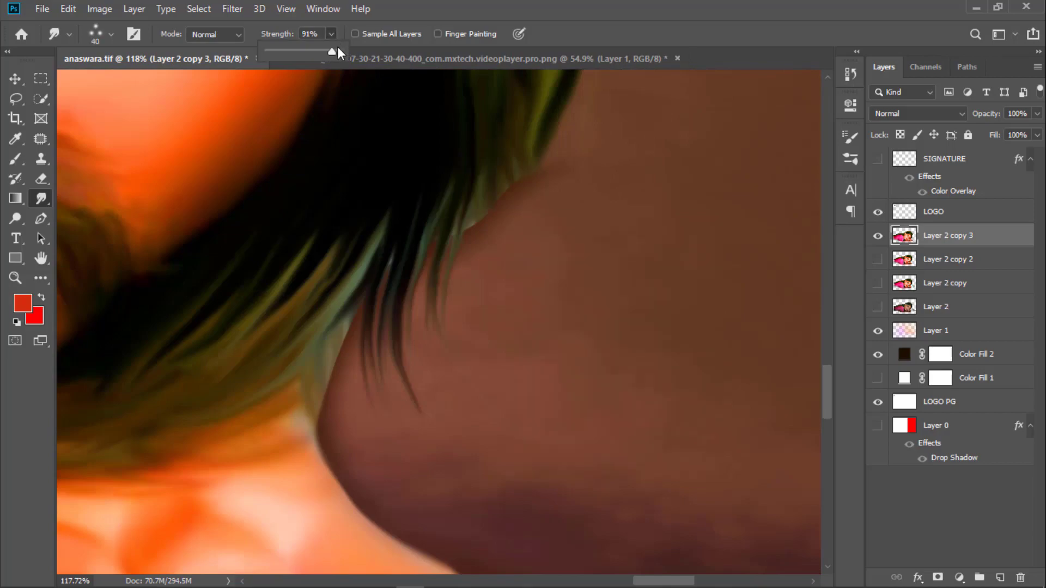
{"action": "left_click_drag", "start_coordinate": [338, 52], "coordinate": [340, 52]}
{"action": "scroll", "coordinate": [605, 321], "scroll_direction": "down", "scroll_amount": 2}
{"action": "scroll", "coordinate": [687, 397], "scroll_direction": "up", "scroll_amount": 1}
{"action": "scroll", "coordinate": [706, 168], "scroll_direction": "up", "scroll_amount": 2}
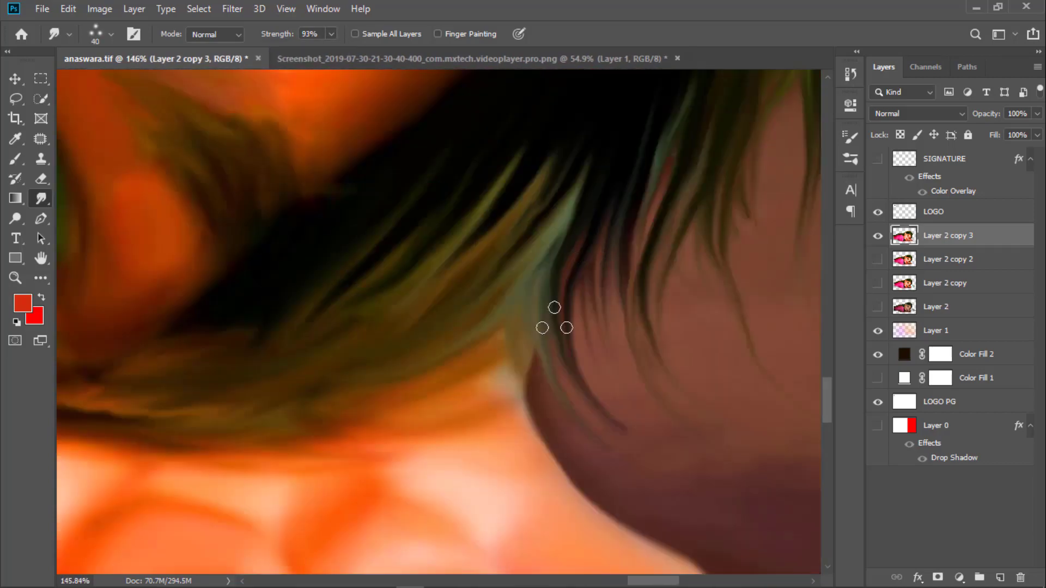
{"action": "scroll", "coordinate": [554, 321], "scroll_direction": "down", "scroll_amount": 2}
{"action": "scroll", "coordinate": [694, 249], "scroll_direction": "down", "scroll_amount": 1}
{"action": "scroll", "coordinate": [700, 229], "scroll_direction": "up", "scroll_amount": 1}
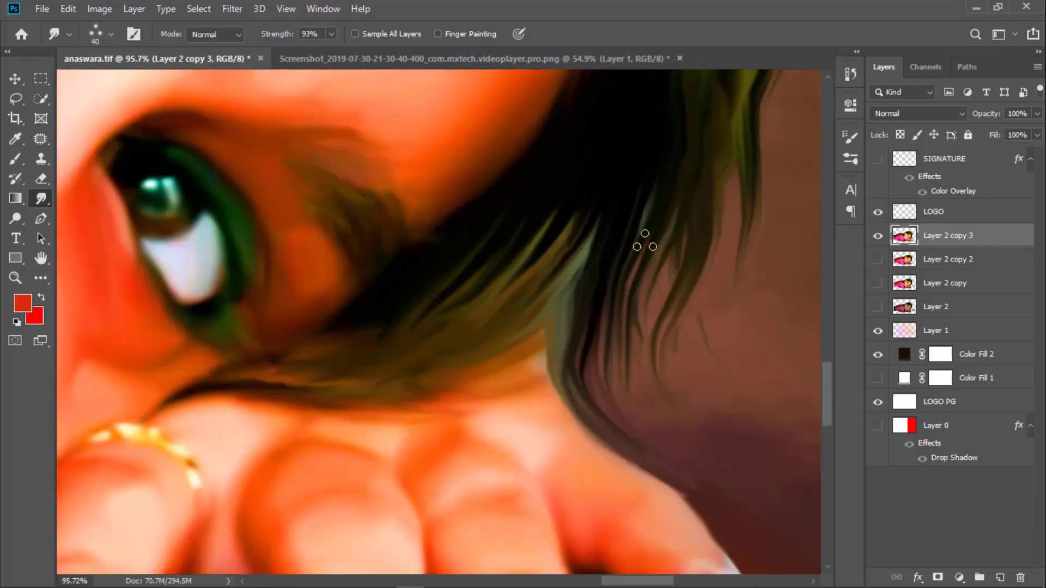
{"action": "scroll", "coordinate": [478, 271], "scroll_direction": "down", "scroll_amount": 4}
{"action": "scroll", "coordinate": [617, 299], "scroll_direction": "up", "scroll_amount": 4}
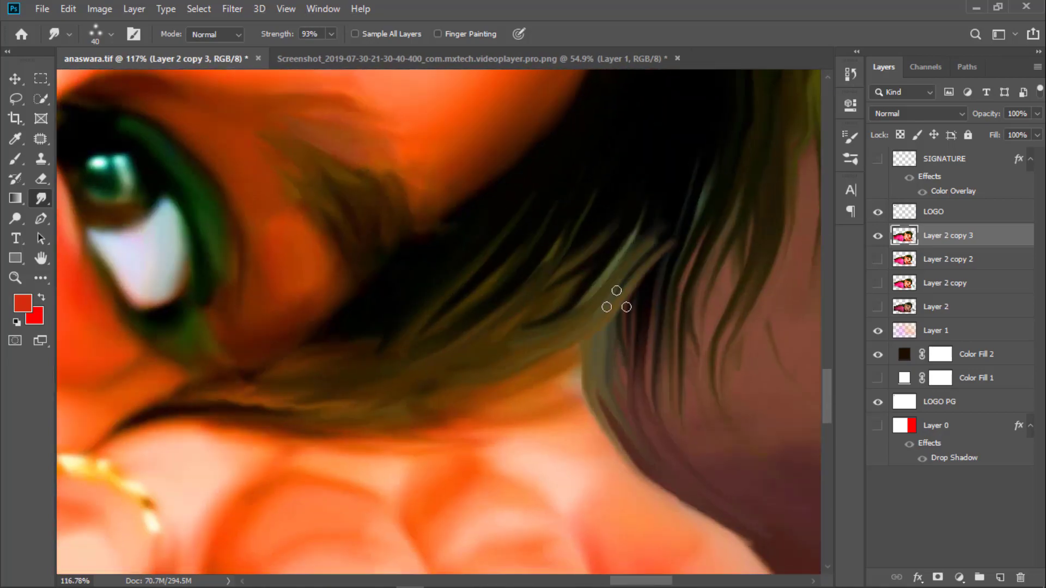
{"action": "scroll", "coordinate": [697, 240], "scroll_direction": "down", "scroll_amount": 2}
{"action": "scroll", "coordinate": [699, 239], "scroll_direction": "up", "scroll_amount": 5}
Set the foreground colour to black.
{"action": "left_click", "coordinate": [23, 302]}
{"action": "left_click_drag", "start_coordinate": [832, 76], "coordinate": [936, 121]}
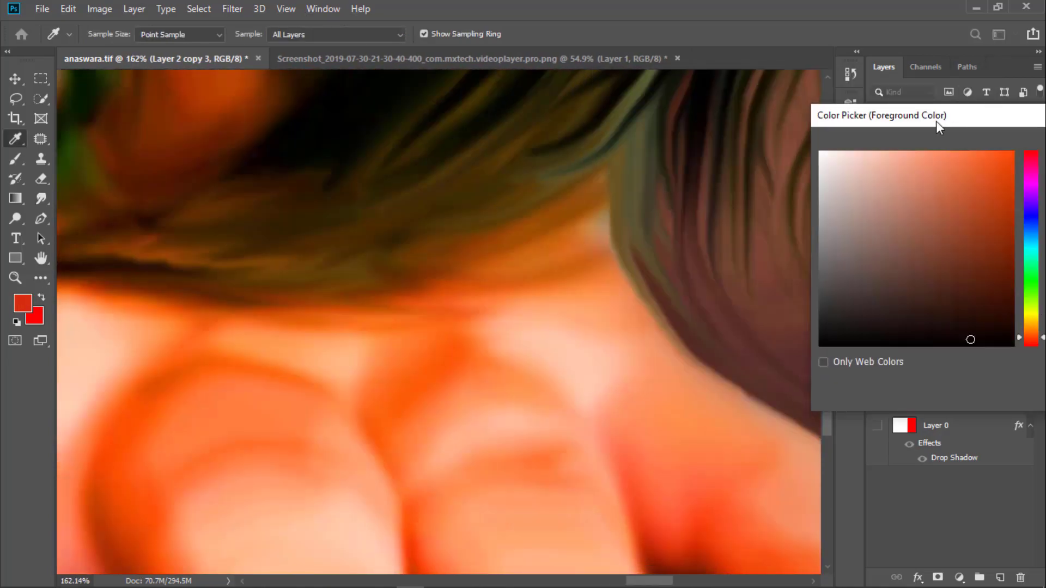
{"action": "left_click", "coordinate": [638, 130]}
{"action": "key", "text": "Return"}
Zoom around the neck hair strands and switch to the Eraser.
{"action": "scroll", "coordinate": [420, 285], "scroll_direction": "down", "scroll_amount": 4}
{"action": "scroll", "coordinate": [565, 263], "scroll_direction": "up", "scroll_amount": 2}
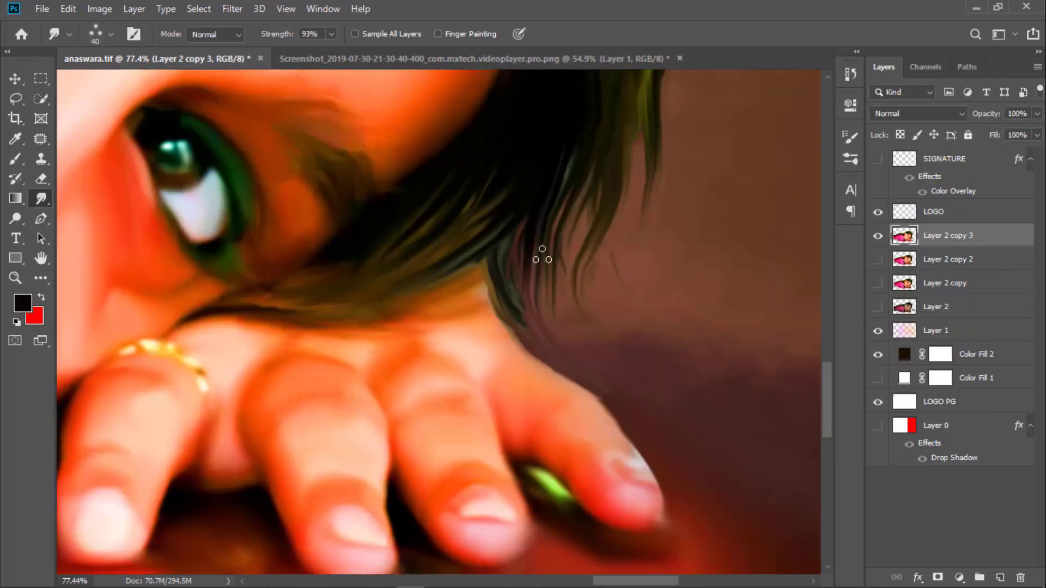
{"action": "scroll", "coordinate": [361, 134], "scroll_direction": "up", "scroll_amount": 1}
{"action": "scroll", "coordinate": [616, 450], "scroll_direction": "down", "scroll_amount": 5}
{"action": "scroll", "coordinate": [616, 450], "scroll_direction": "up", "scroll_amount": 5}
{"action": "scroll", "coordinate": [481, 199], "scroll_direction": "down", "scroll_amount": 1}
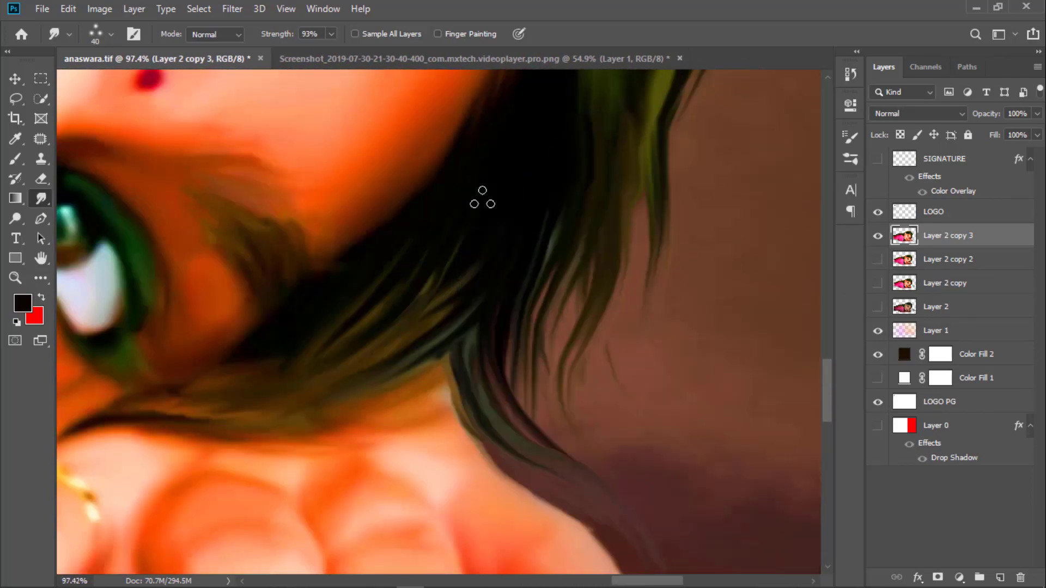
{"action": "scroll", "coordinate": [491, 280], "scroll_direction": "up", "scroll_amount": 1}
{"action": "scroll", "coordinate": [556, 169], "scroll_direction": "up", "scroll_amount": 1}
{"action": "key", "text": "e"}
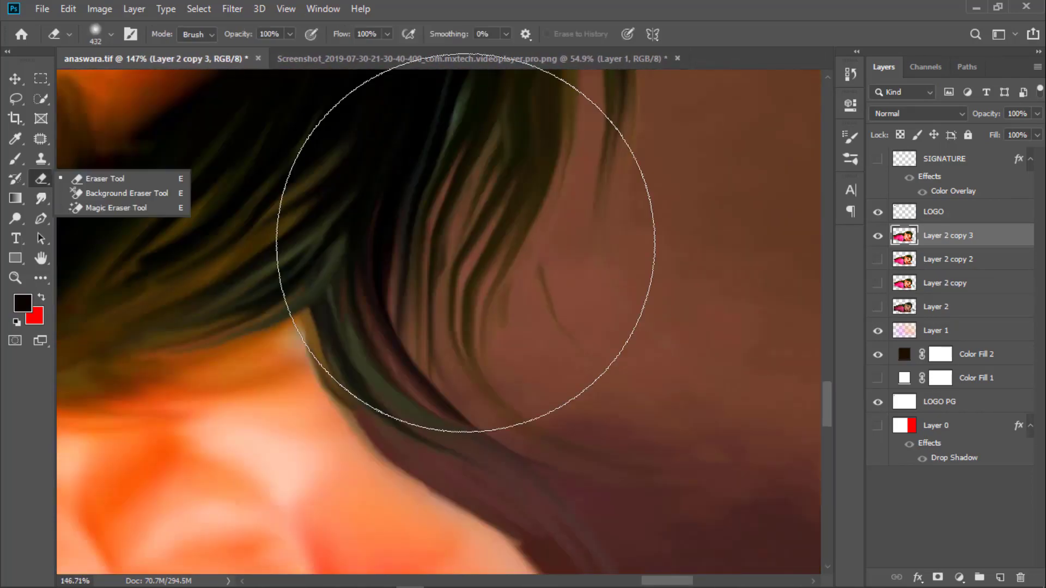
{"action": "scroll", "coordinate": [672, 362], "scroll_direction": "down", "scroll_amount": 5}
{"action": "scroll", "coordinate": [673, 361], "scroll_direction": "down", "scroll_amount": 3}
Select the LOGO layer and set its blend mode to Darker Color.
{"action": "key", "text": "v"}
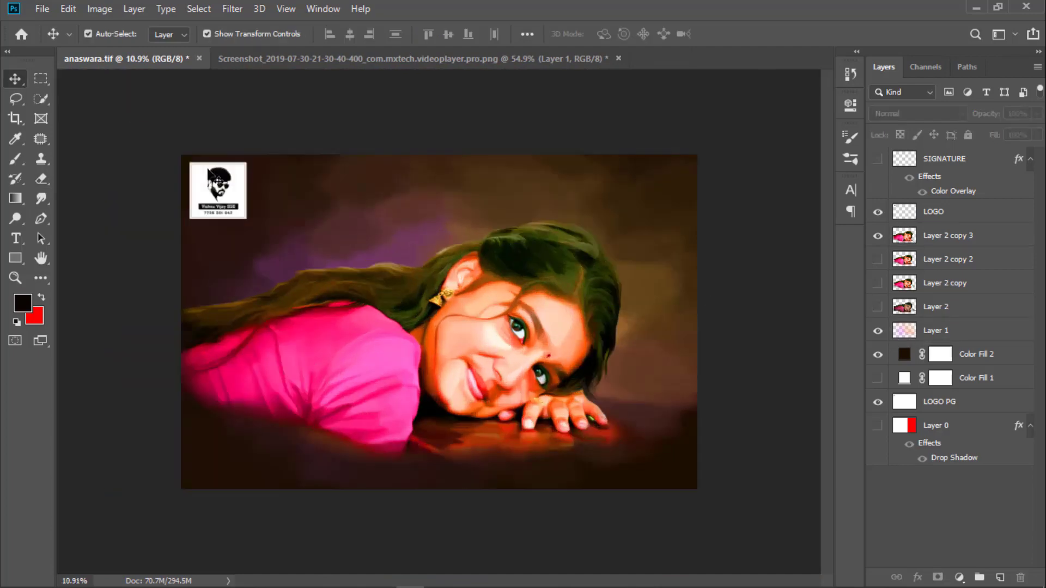
{"action": "scroll", "coordinate": [463, 412], "scroll_direction": "up", "scroll_amount": 2}
{"action": "scroll", "coordinate": [463, 411], "scroll_direction": "down", "scroll_amount": 3}
{"action": "left_click", "coordinate": [905, 329]}
{"action": "left_click_drag", "start_coordinate": [950, 222], "coordinate": [984, 222]}
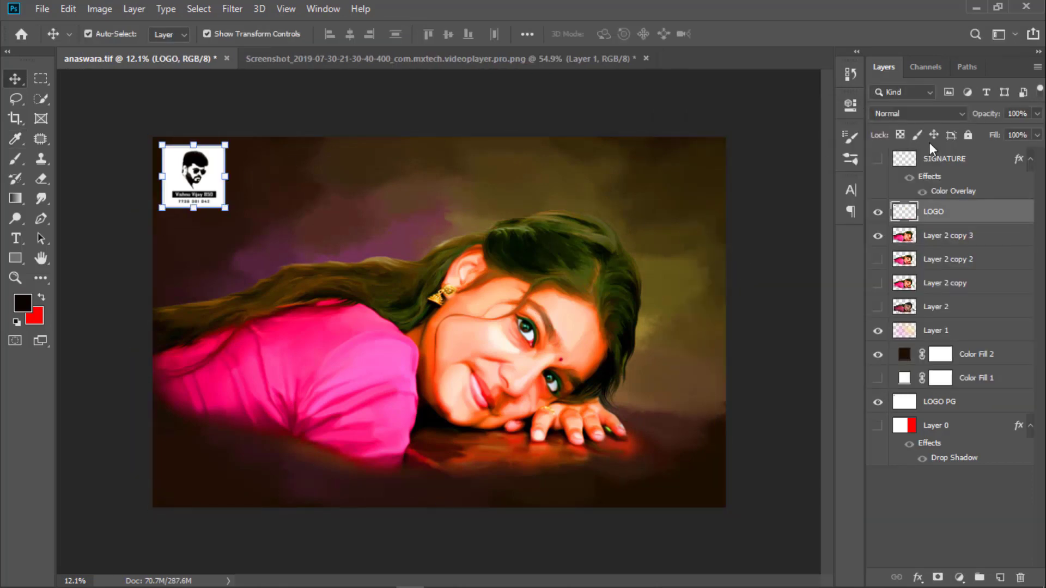
{"action": "left_click", "coordinate": [918, 114]}
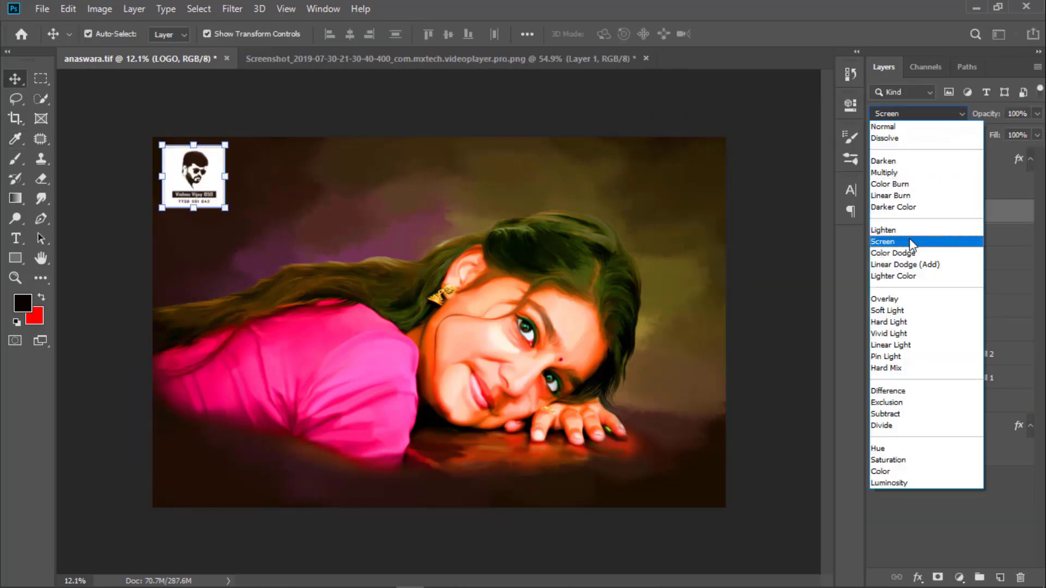
{"action": "left_click", "coordinate": [892, 207]}
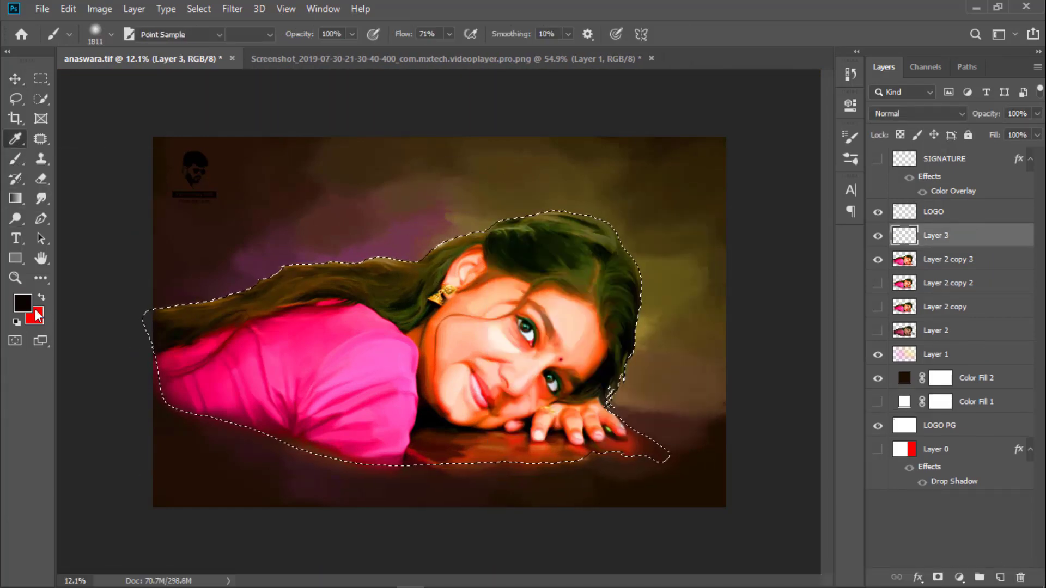
Pick orange, then magenta, as Brush colours and set the paint layer to Pin Light.
{"action": "left_click", "coordinate": [23, 303]}
{"action": "left_click", "coordinate": [796, 174]}
{"action": "left_click", "coordinate": [944, 159]}
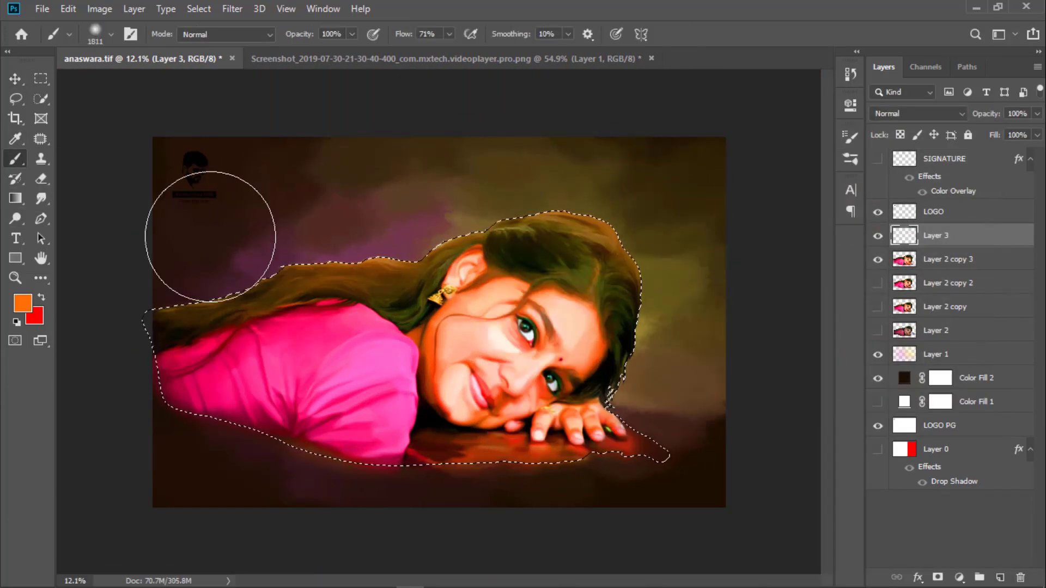
{"action": "left_click", "coordinate": [921, 113]}
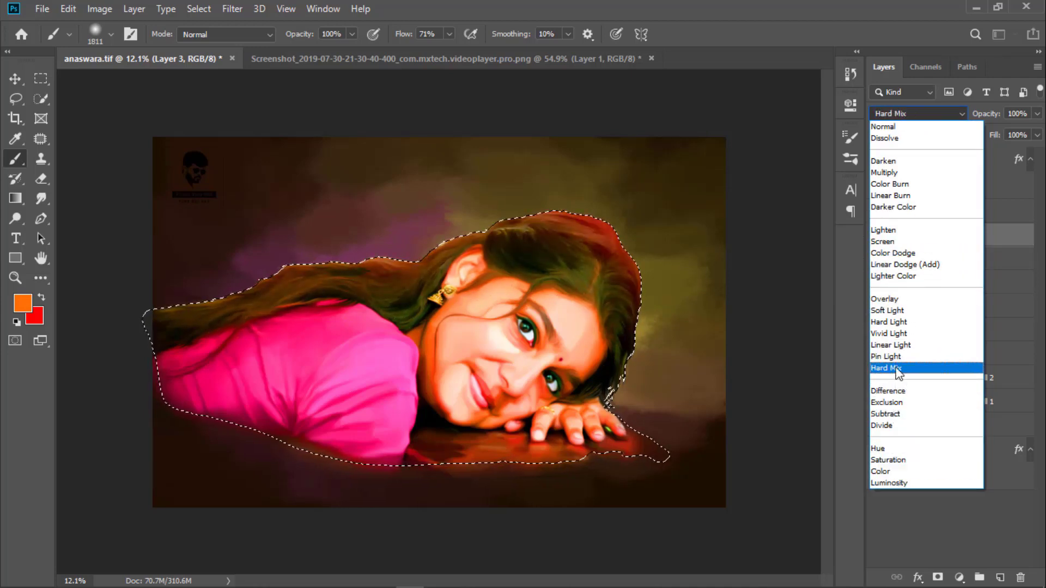
{"action": "left_click", "coordinate": [22, 303]}
{"action": "left_click", "coordinate": [808, 203]}
{"action": "left_click", "coordinate": [940, 158]}
Paint the glow with a 401–511 px soft brush and switch the layer to Vivid Light.
{"action": "right_click", "coordinate": [251, 196]}
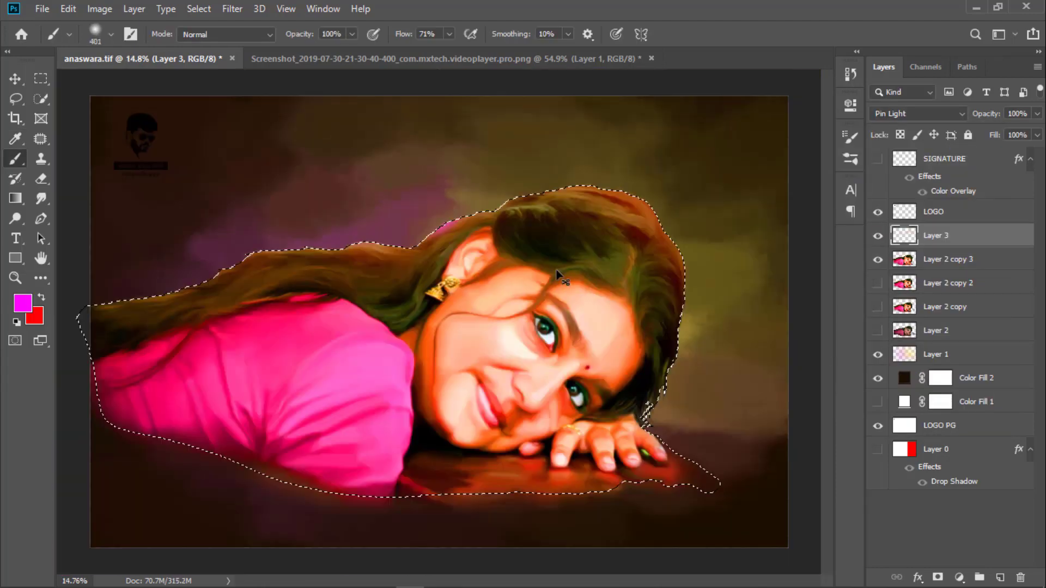
{"action": "scroll", "coordinate": [469, 265], "scroll_direction": "up", "scroll_amount": 3}
{"action": "right_click", "coordinate": [469, 265]}
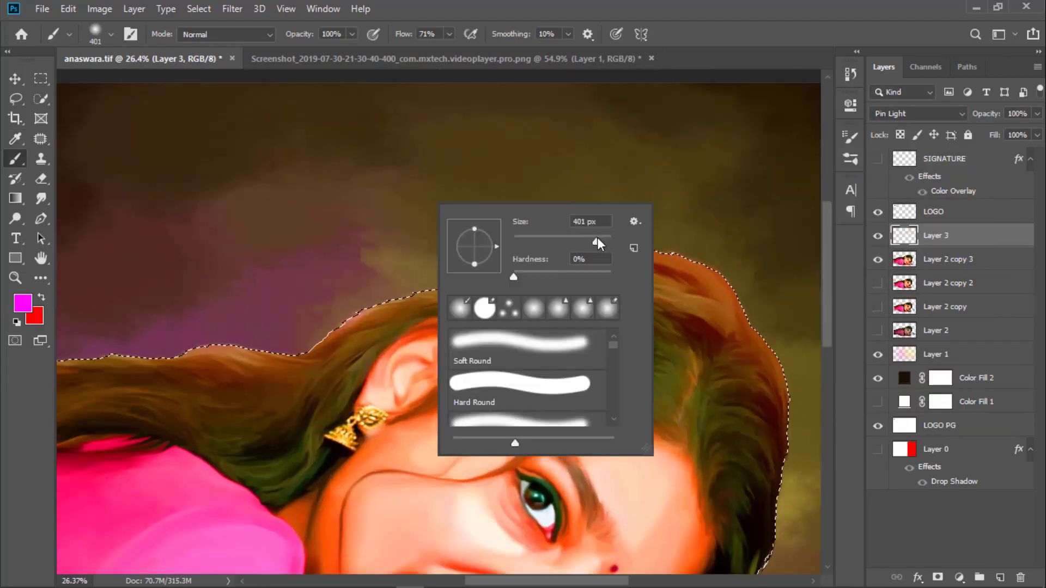
{"action": "scroll", "coordinate": [309, 304], "scroll_direction": "down", "scroll_amount": 3}
{"action": "scroll", "coordinate": [686, 420], "scroll_direction": "up", "scroll_amount": 1}
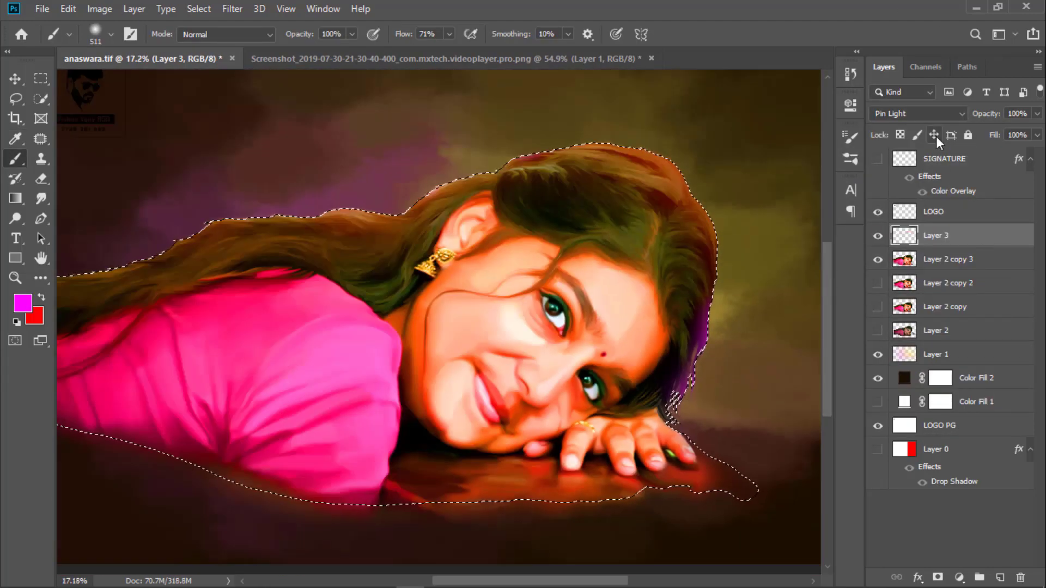
{"action": "left_click", "coordinate": [918, 114]}
{"action": "left_click", "coordinate": [921, 336]}
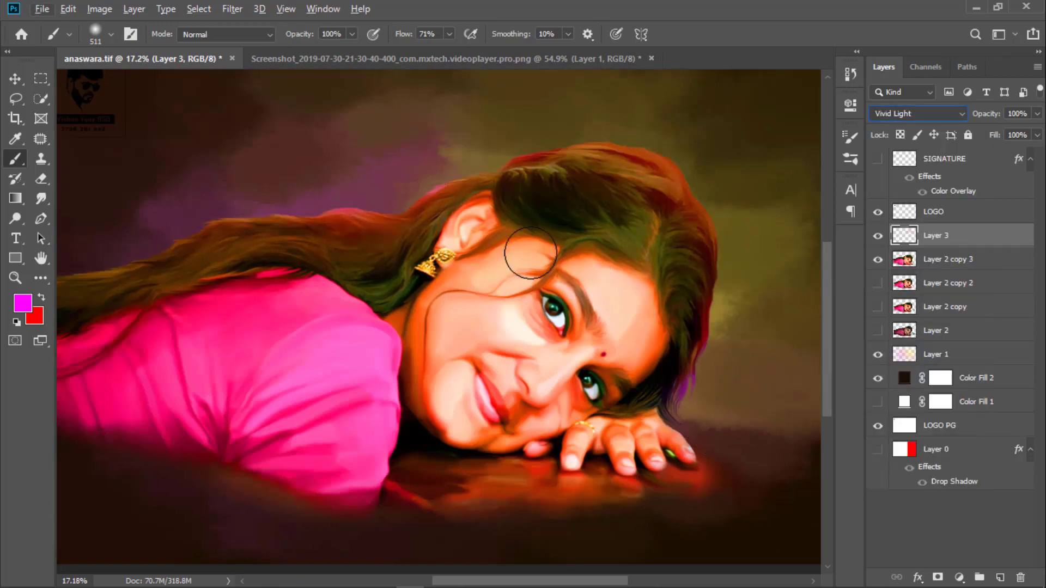
Select Layer 1 and shift its Hue/Saturation hue toward purple.
{"action": "key", "text": "v"}
{"action": "scroll", "coordinate": [545, 245], "scroll_direction": "down", "scroll_amount": 2}
{"action": "scroll", "coordinate": [696, 423], "scroll_direction": "up", "scroll_amount": 5}
{"action": "scroll", "coordinate": [647, 273], "scroll_direction": "down", "scroll_amount": 6}
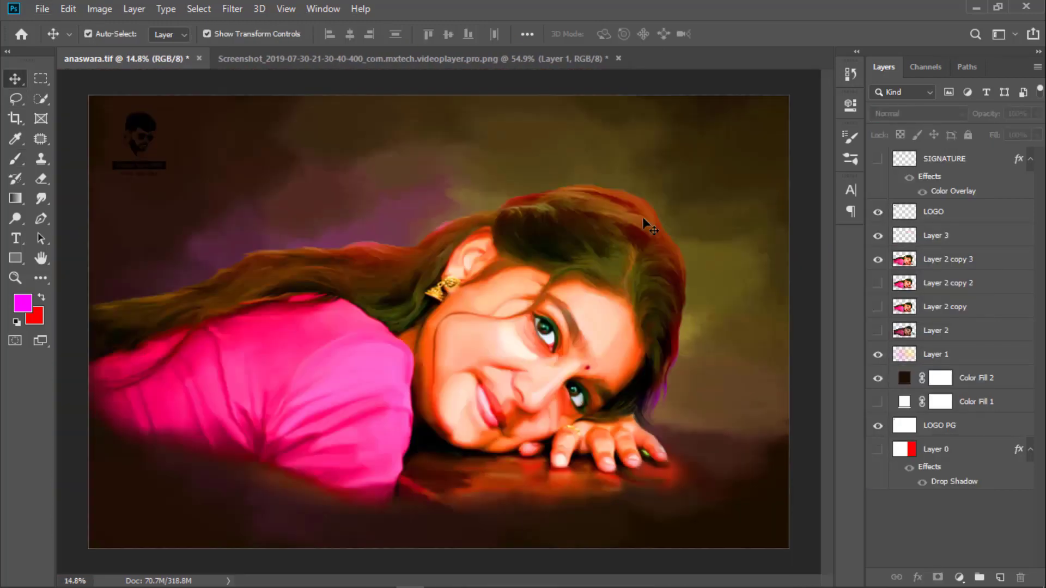
{"action": "left_click", "coordinate": [646, 224]}
{"action": "left_click", "coordinate": [753, 162]}
{"action": "scroll", "coordinate": [433, 308], "scroll_direction": "down", "scroll_amount": 2}
{"action": "left_click", "coordinate": [99, 9]}
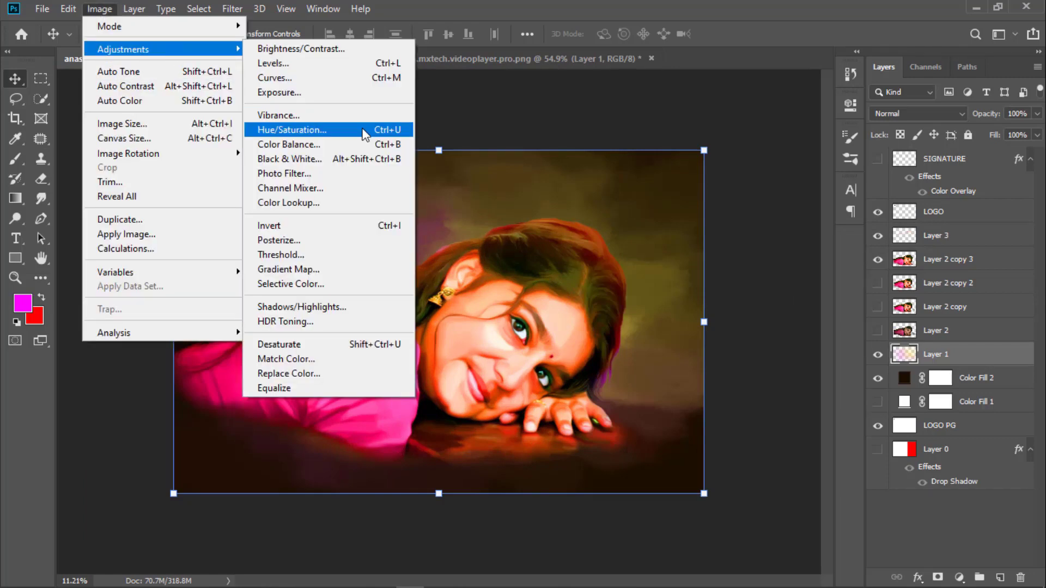
{"action": "left_click", "coordinate": [365, 129]}
{"action": "mouse_move", "coordinate": [795, 180]}
{"action": "left_mouse_down"}
{"action": "mouse_move", "coordinate": [862, 179]}
{"action": "mouse_move", "coordinate": [727, 182]}
{"action": "mouse_move", "coordinate": [830, 184]}
{"action": "mouse_move", "coordinate": [751, 188]}
{"action": "mouse_move", "coordinate": [783, 189]}
{"action": "left_mouse_up"}
Confirm the Hue/Saturation dialog to apply the purple hue shift to Layer 1.
{"action": "left_click", "coordinate": [968, 108]}
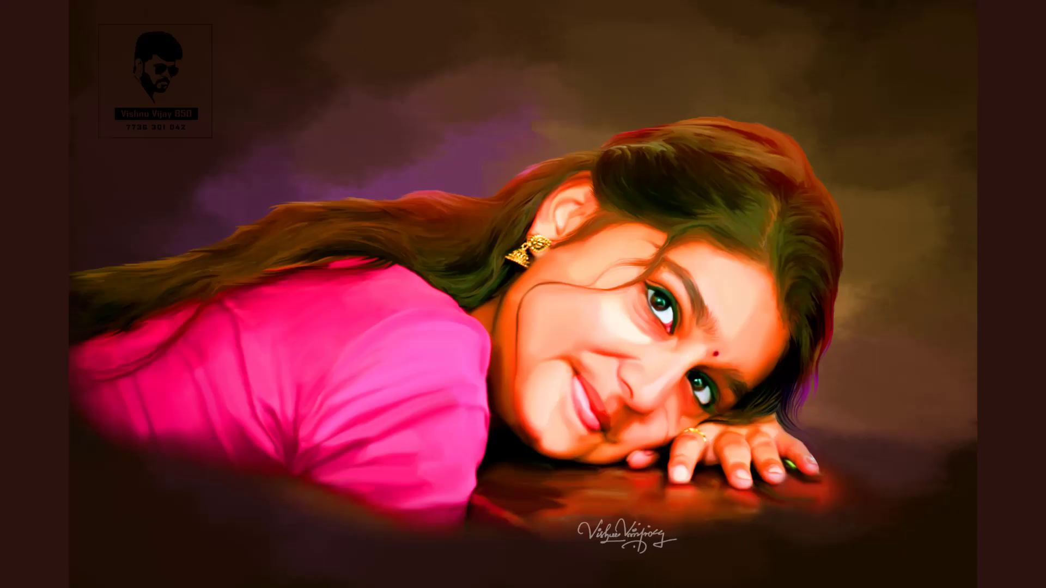